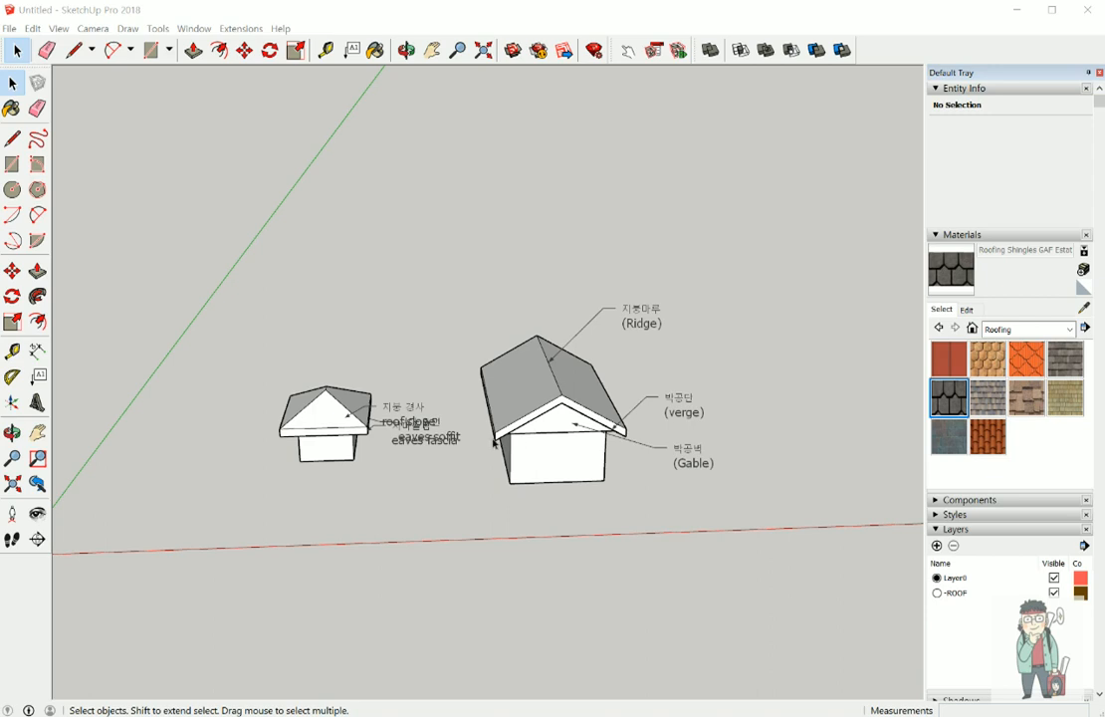
Step: Examine the small hip-roofed model's labelled roof slope, eaves fascia and eaves soffit from above and below
middle_click_drag(496, 442, 476, 410)
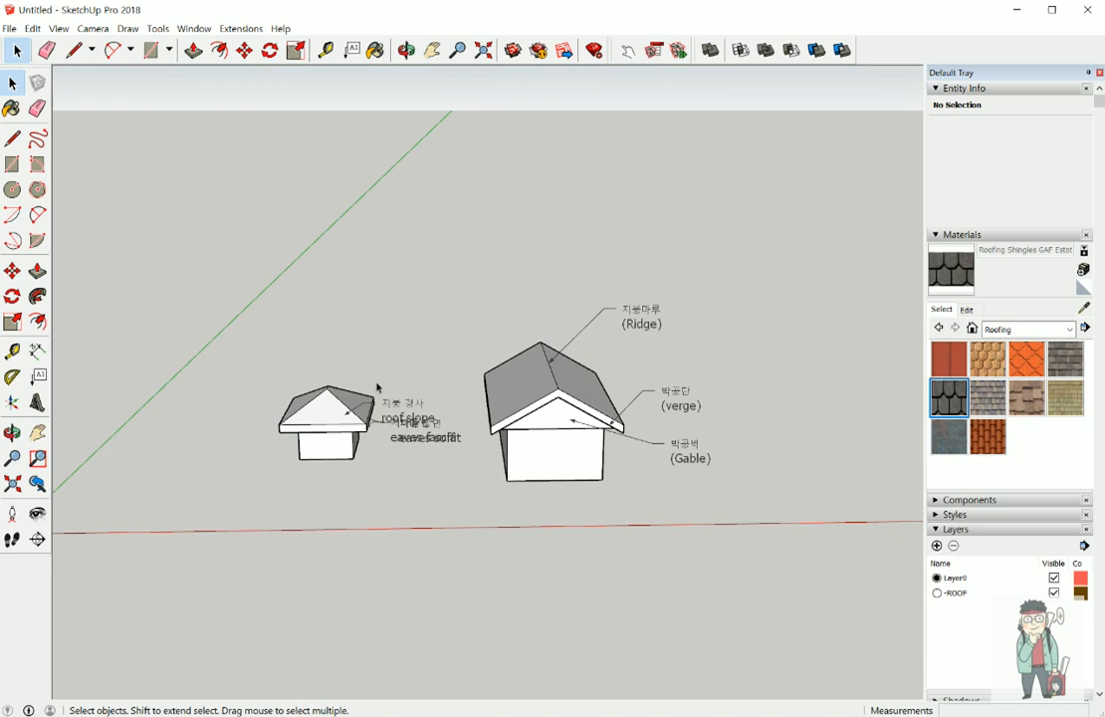
middle_click_drag(372, 375, 444, 382)
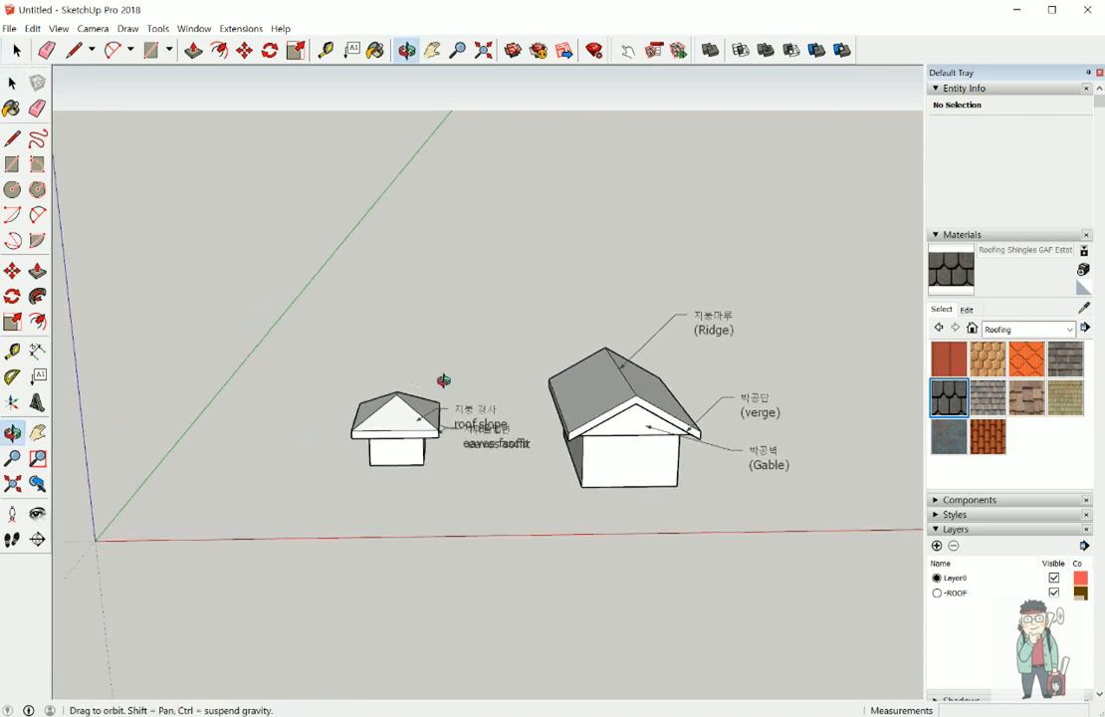
left_click_drag(444, 381, 411, 377)
key("space")
scroll(503, 394, "up", 5)
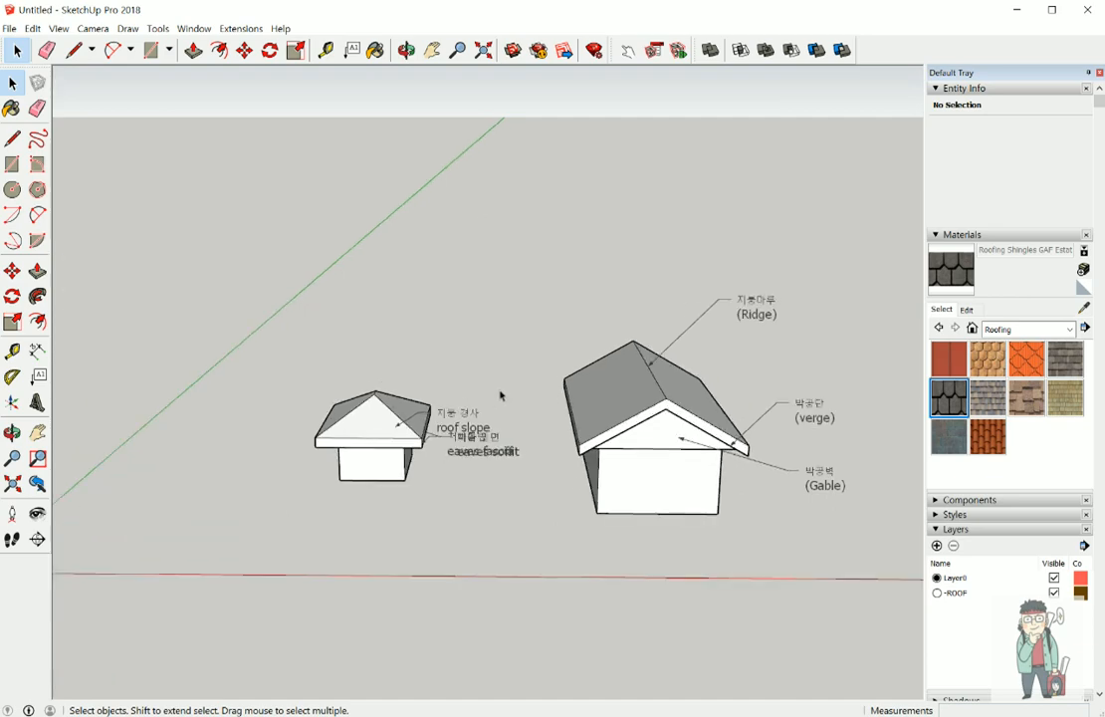
middle_click_drag(464, 407, 518, 344)
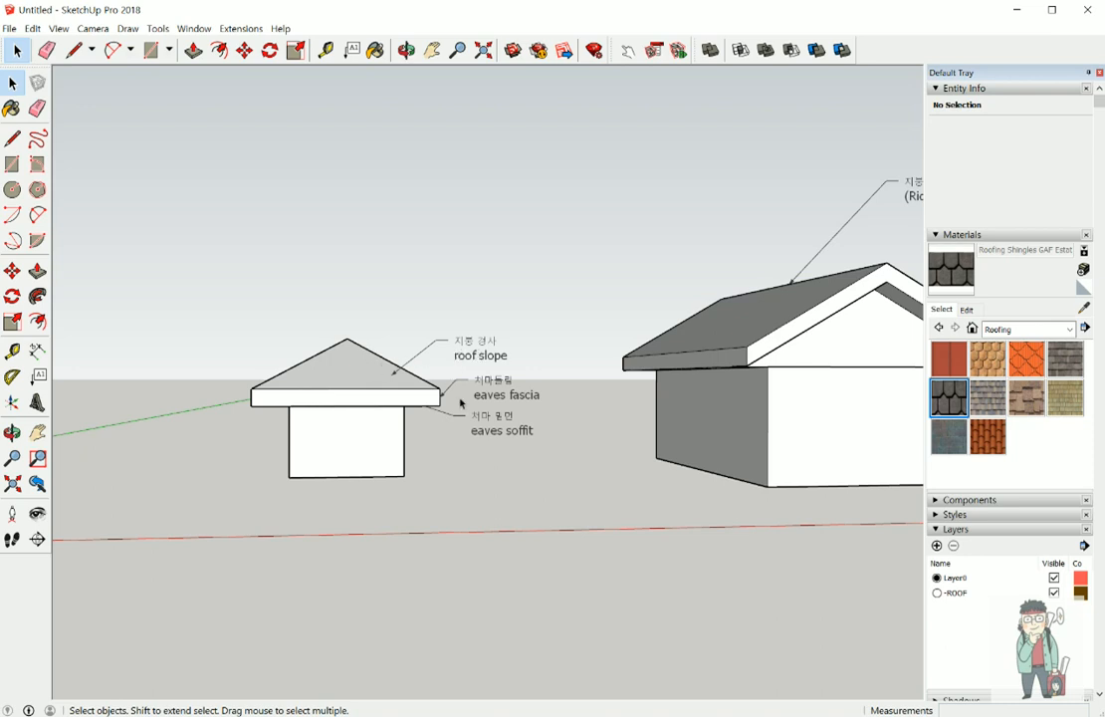
scroll(472, 408, "up", 3)
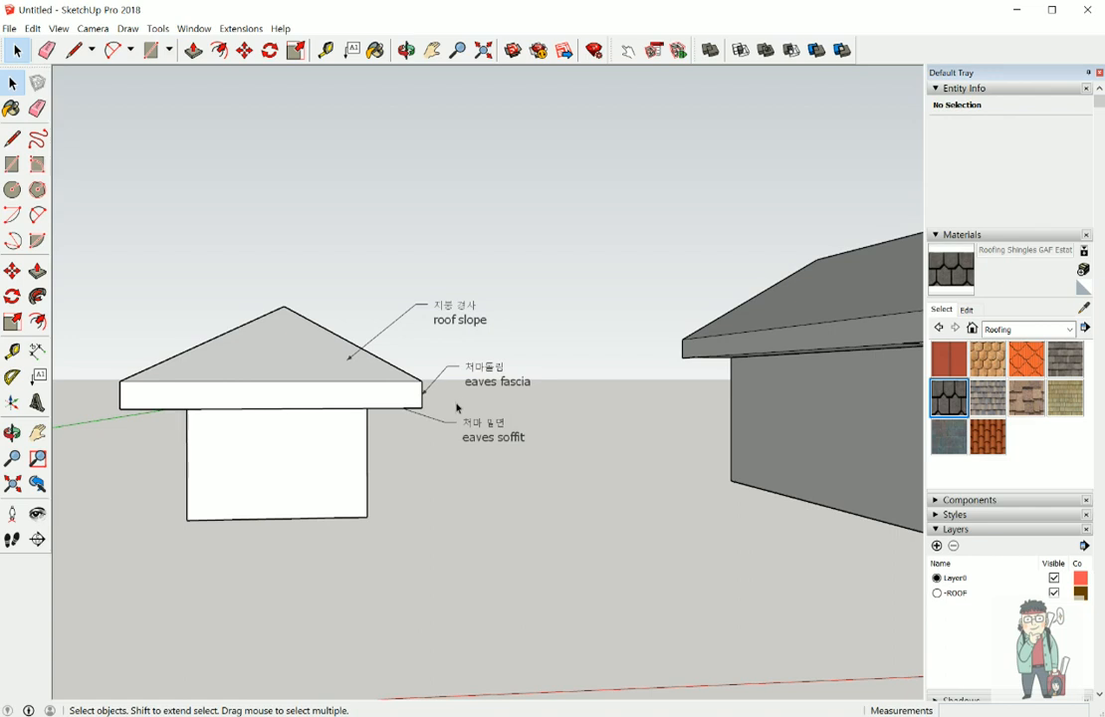
scroll(399, 412, "up", 1)
scroll(408, 404, "up", 1)
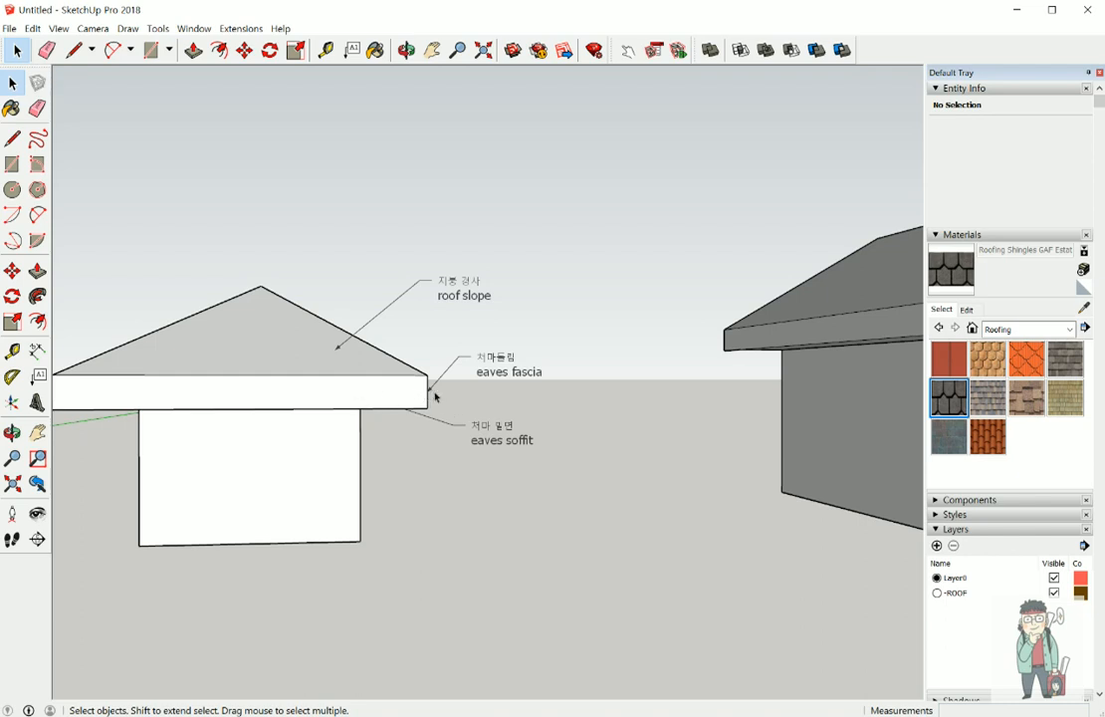
middle_click_drag(399, 425, 389, 340)
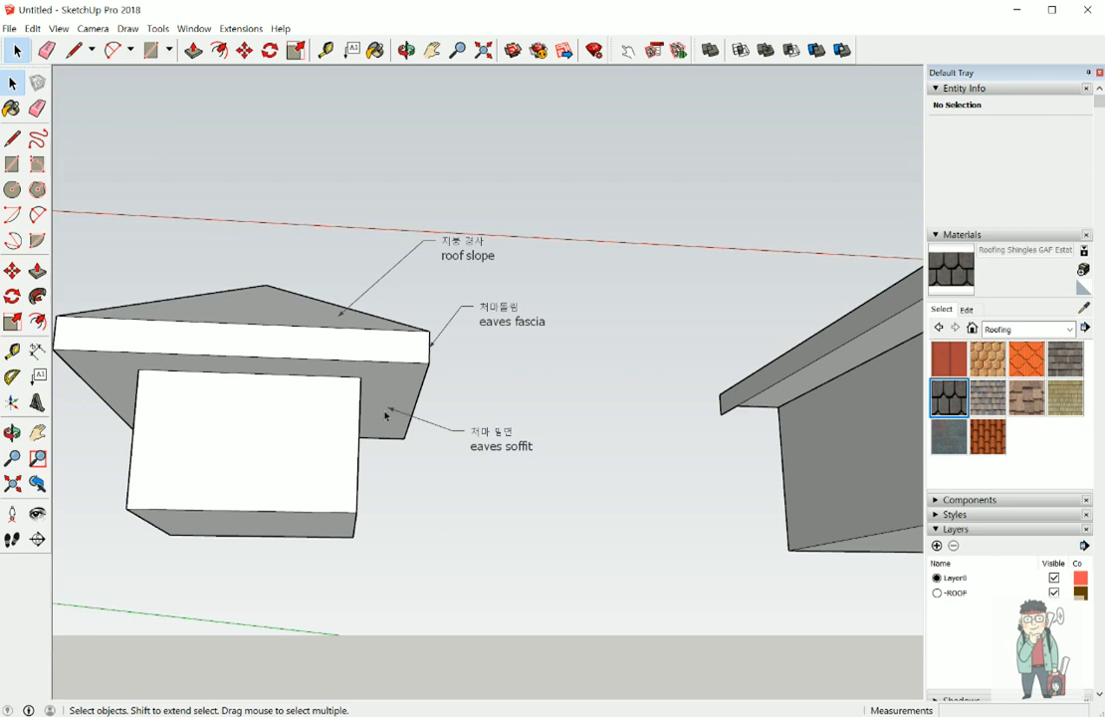
middle_click_drag(408, 395, 375, 467)
scroll(526, 420, "down", 5)
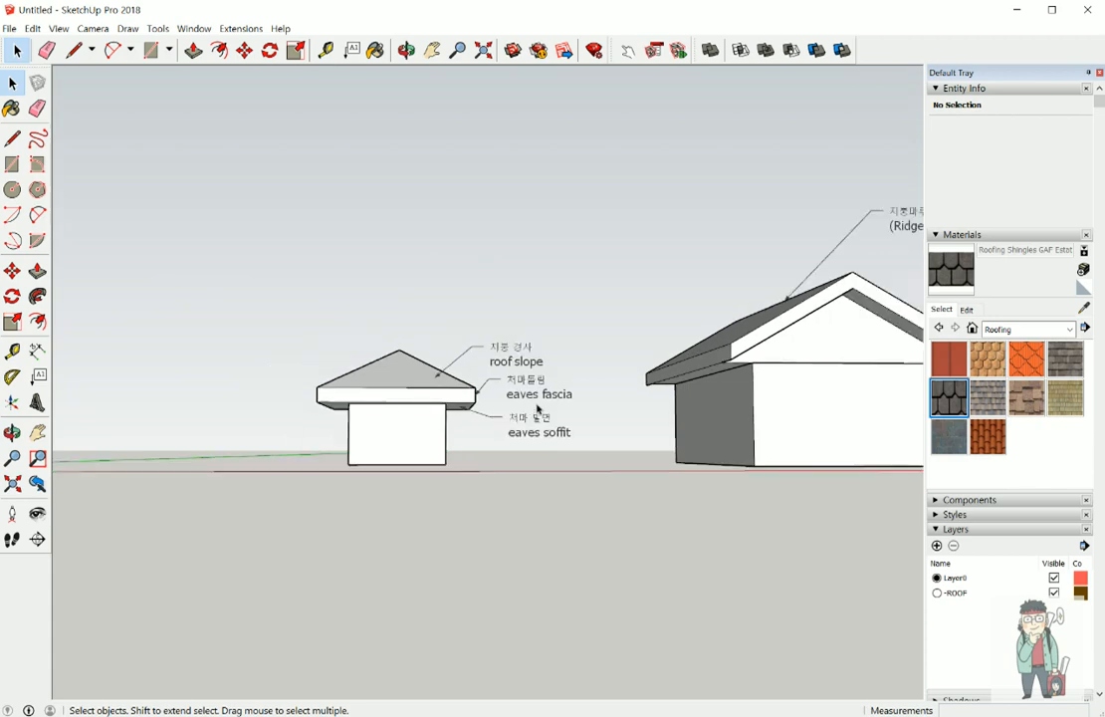
Step: Examine the larger gable-roofed model's labelled ridge, verge and gable from the front and side
middle_click_drag(541, 345, 548, 486)
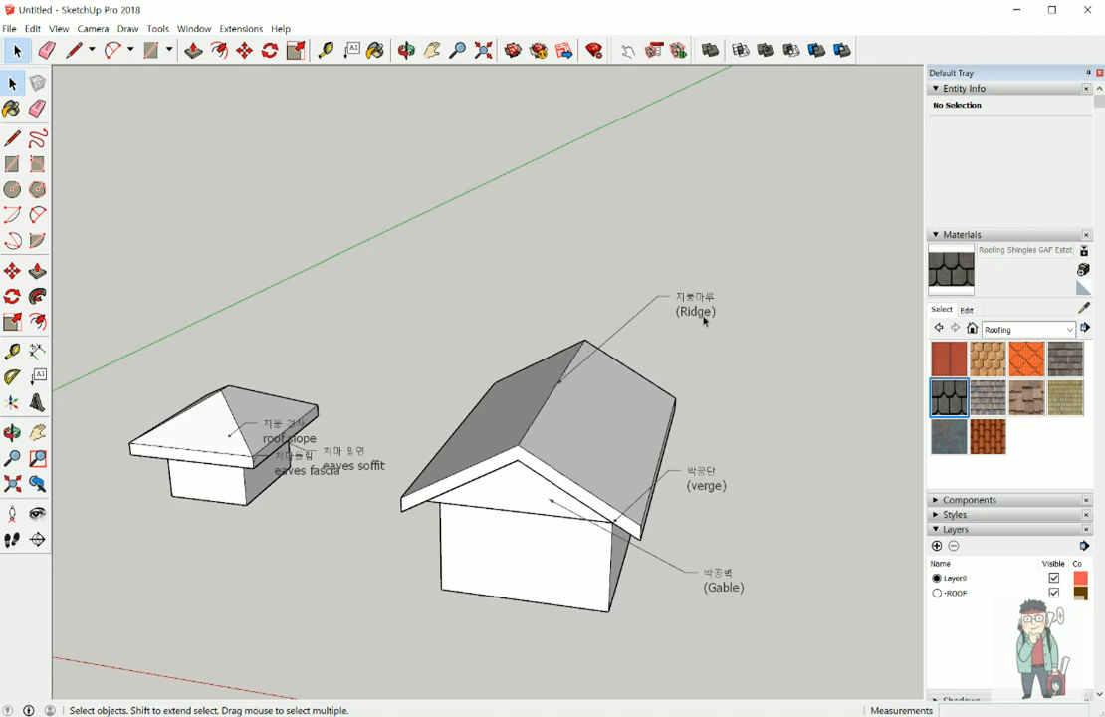
middle_click_drag(636, 382, 686, 267)
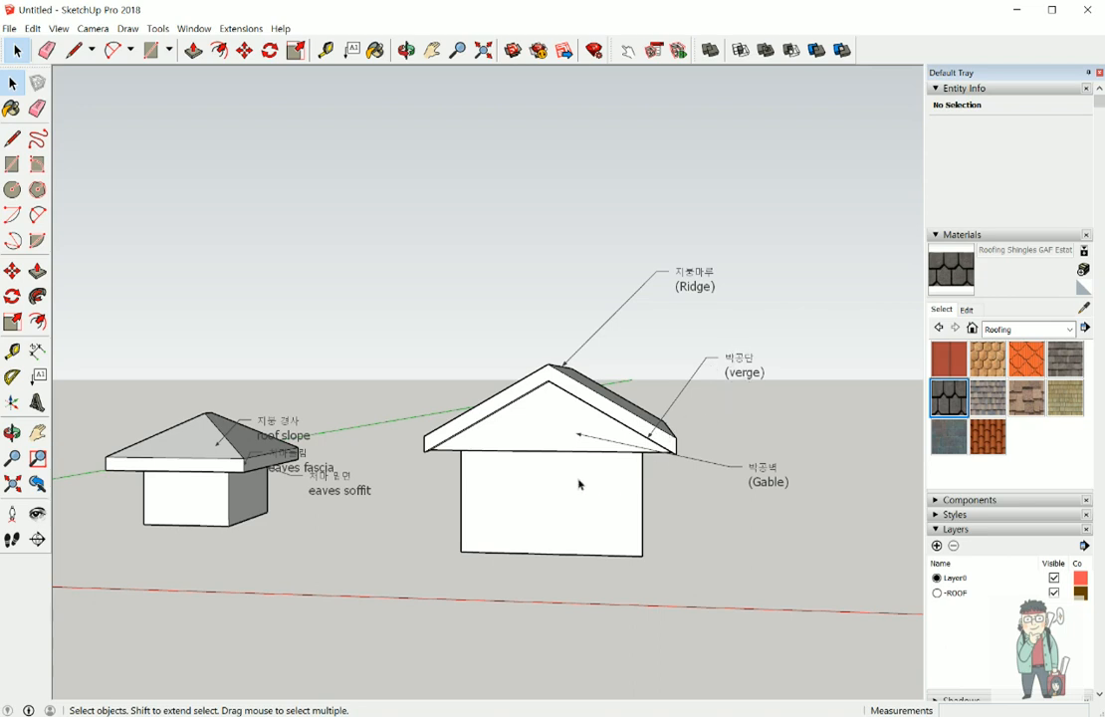
middle_click_drag(553, 438, 595, 436)
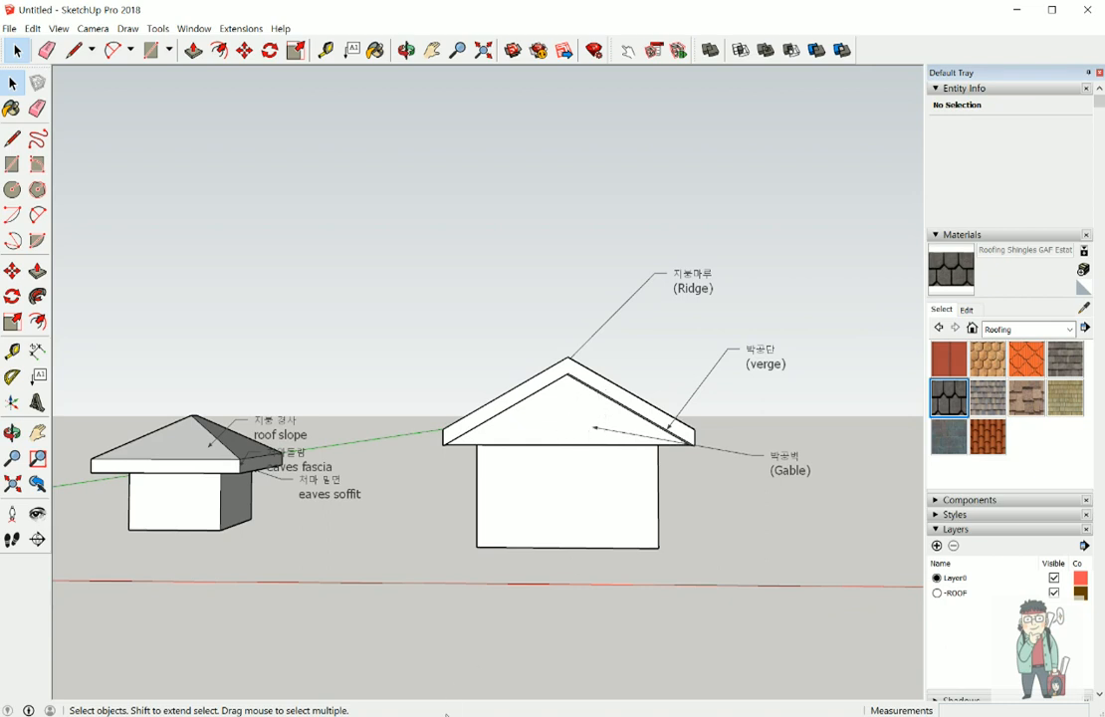
middle_click_drag(728, 413, 560, 476)
middle_click_drag(701, 452, 565, 455)
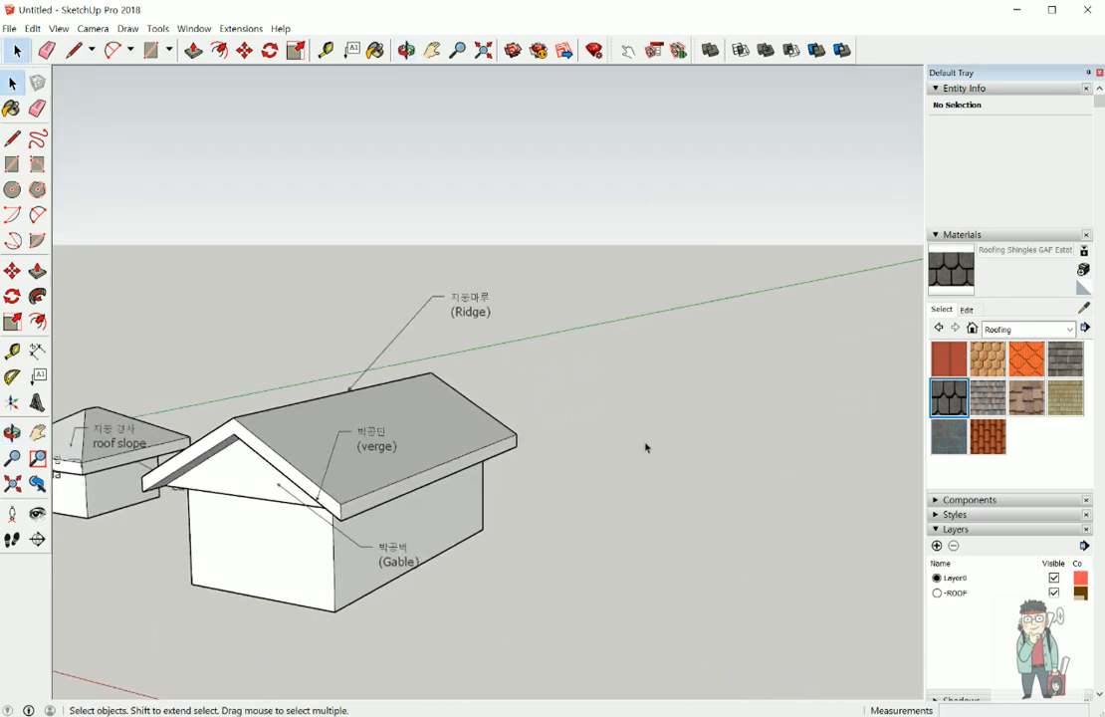
Step: Draw a rectangle about 6050 mm long on the empty ground beside the gable-roofed model
middle_click_drag(662, 448, 578, 533)
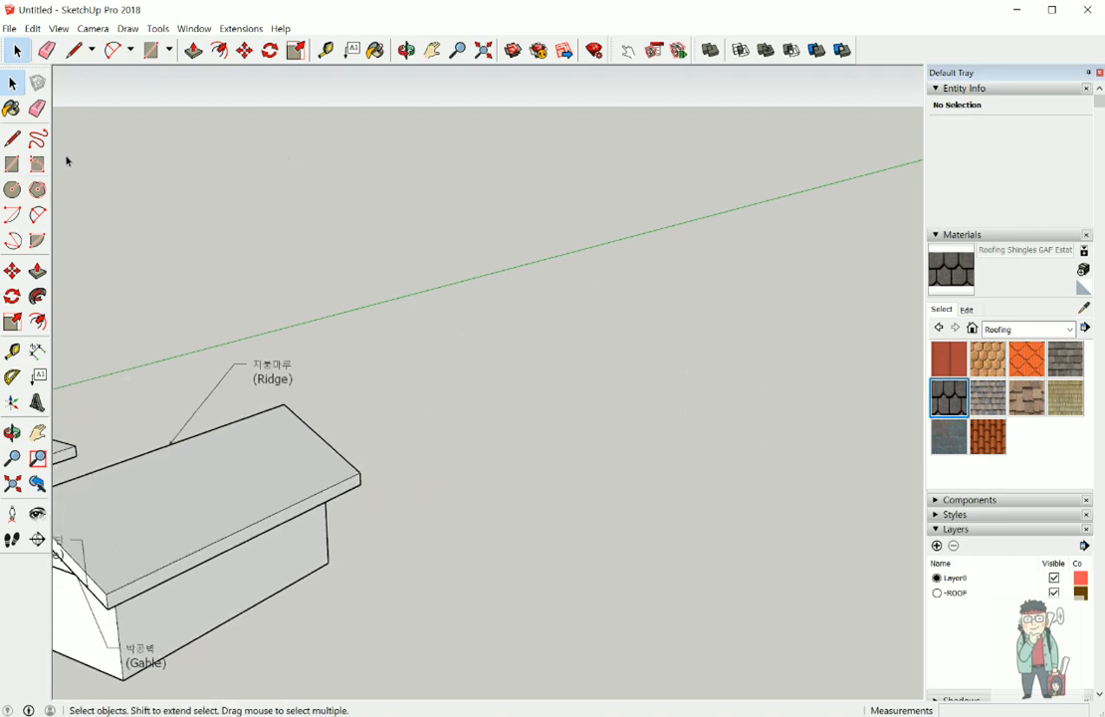
left_click(12, 163)
left_click(559, 489)
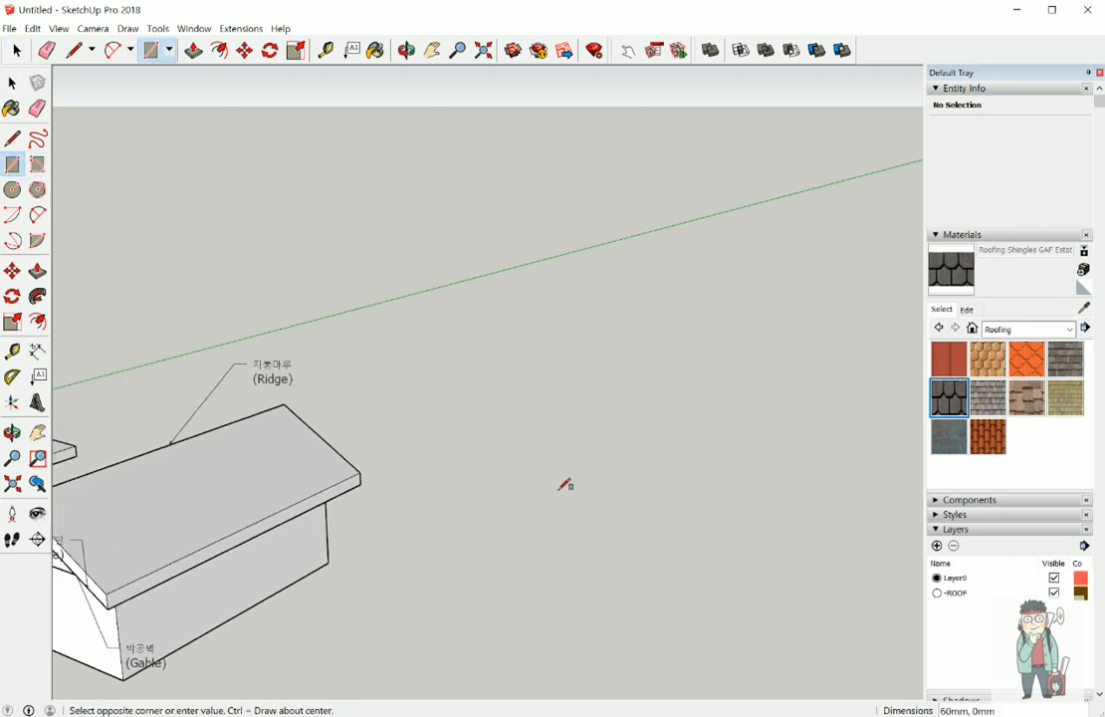
left_click(768, 421)
key("space")
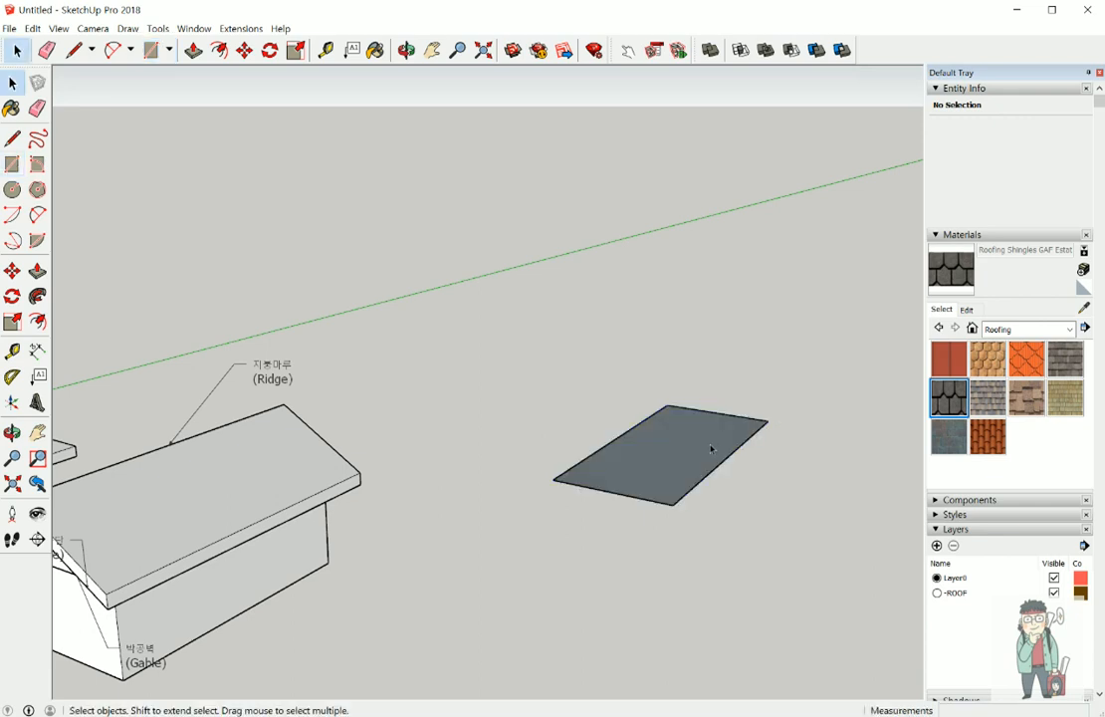
Step: Push/Pull the new rectangle upward into a low box, less than half the height of its length
left_click(711, 449)
key("p")
left_click(695, 443)
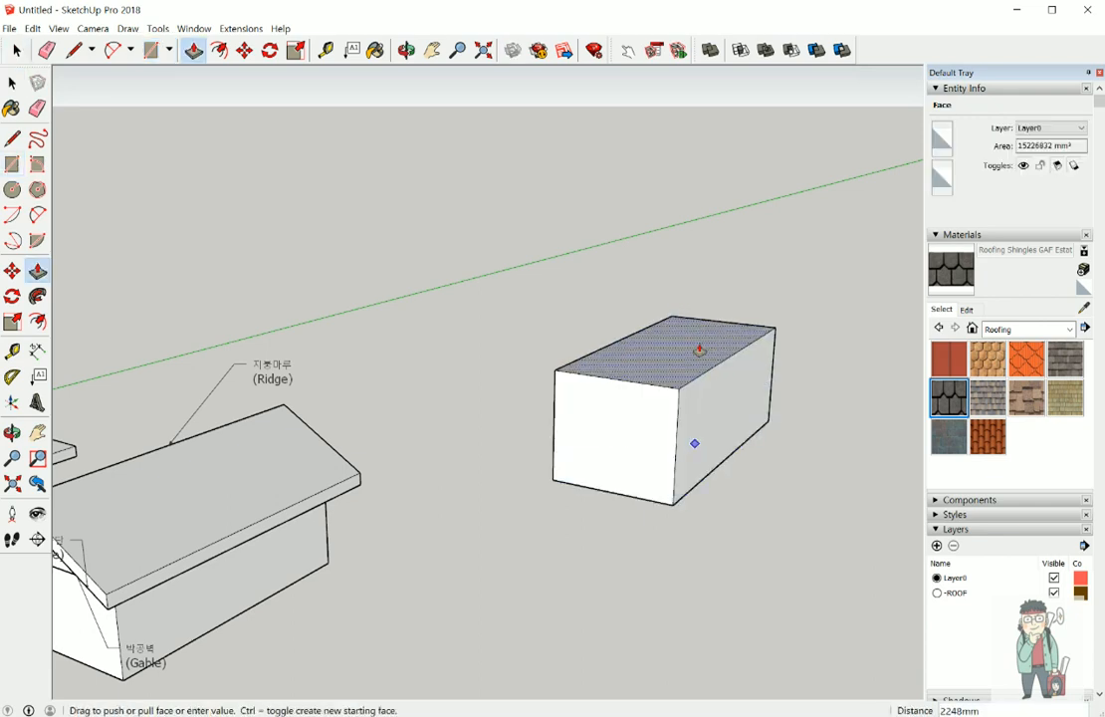
left_click(698, 398)
key("space")
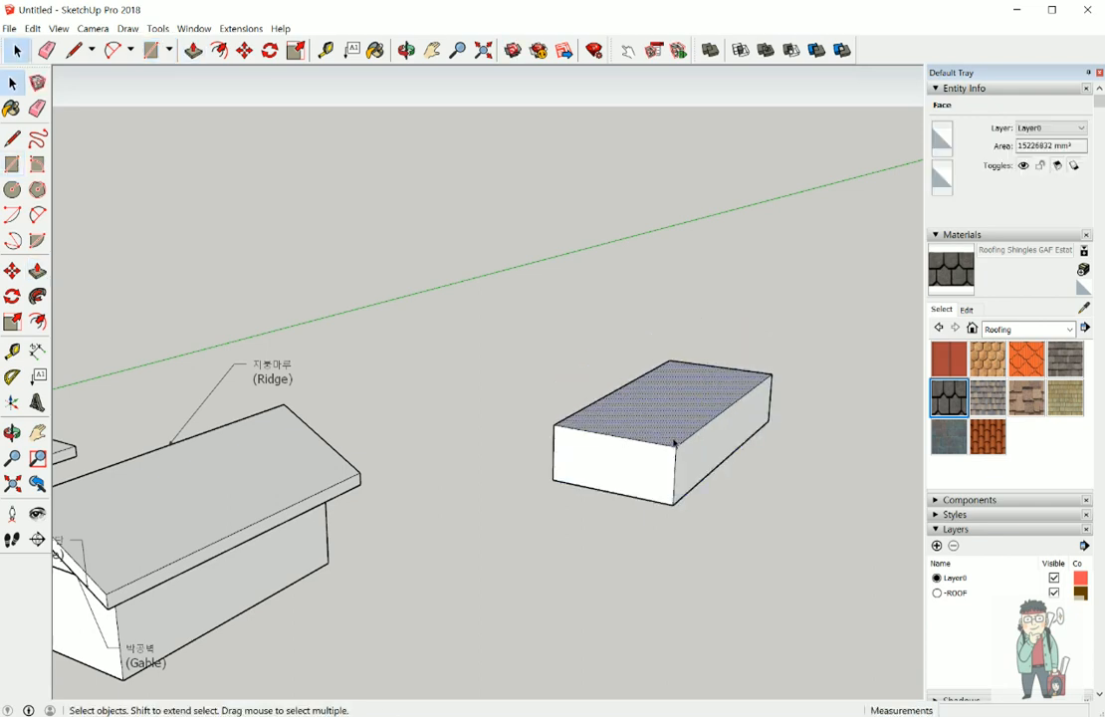
left_click(697, 486)
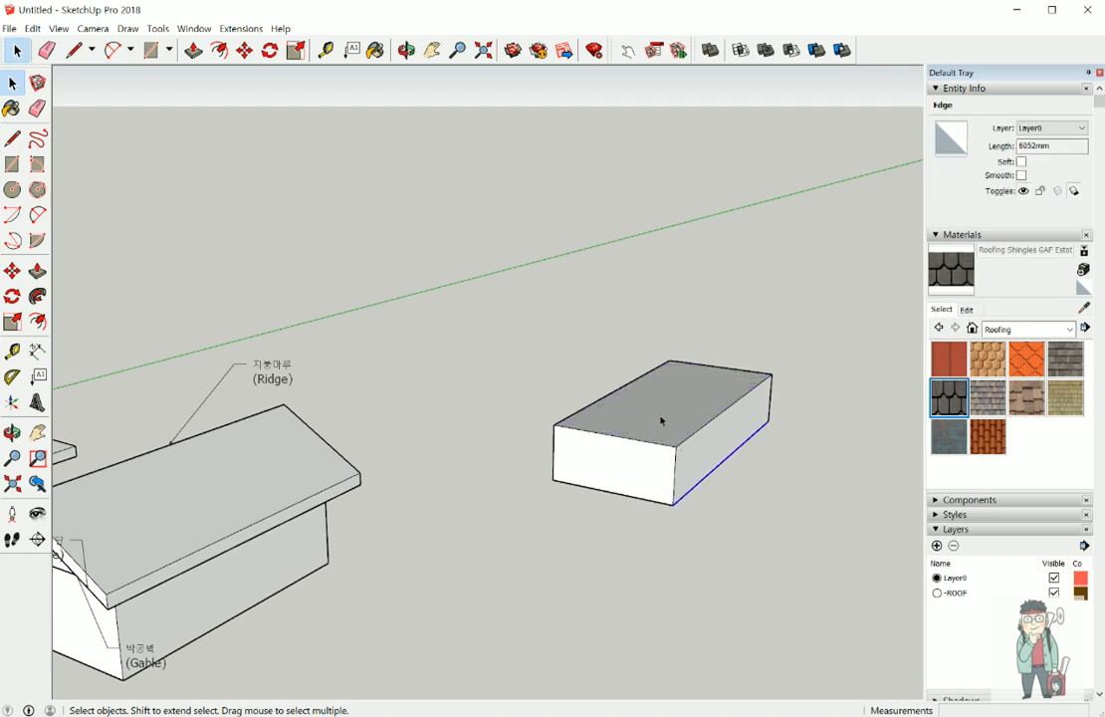
left_click(661, 412)
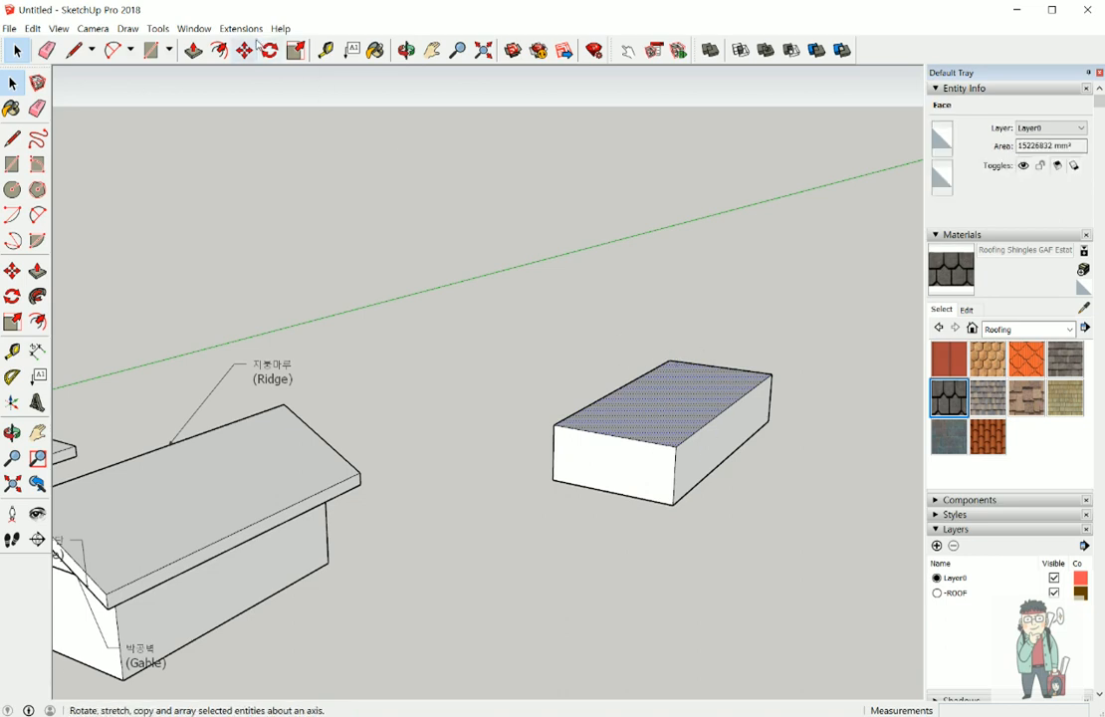
left_click(241, 28)
mouse_move(245, 61)
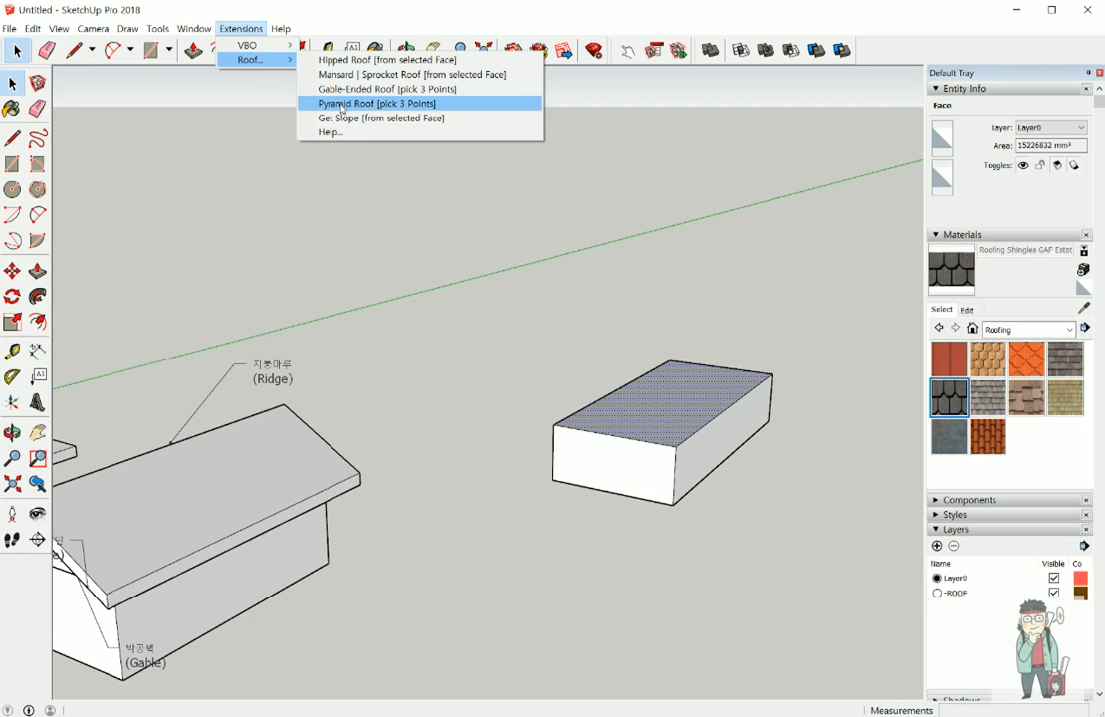
left_click(364, 62)
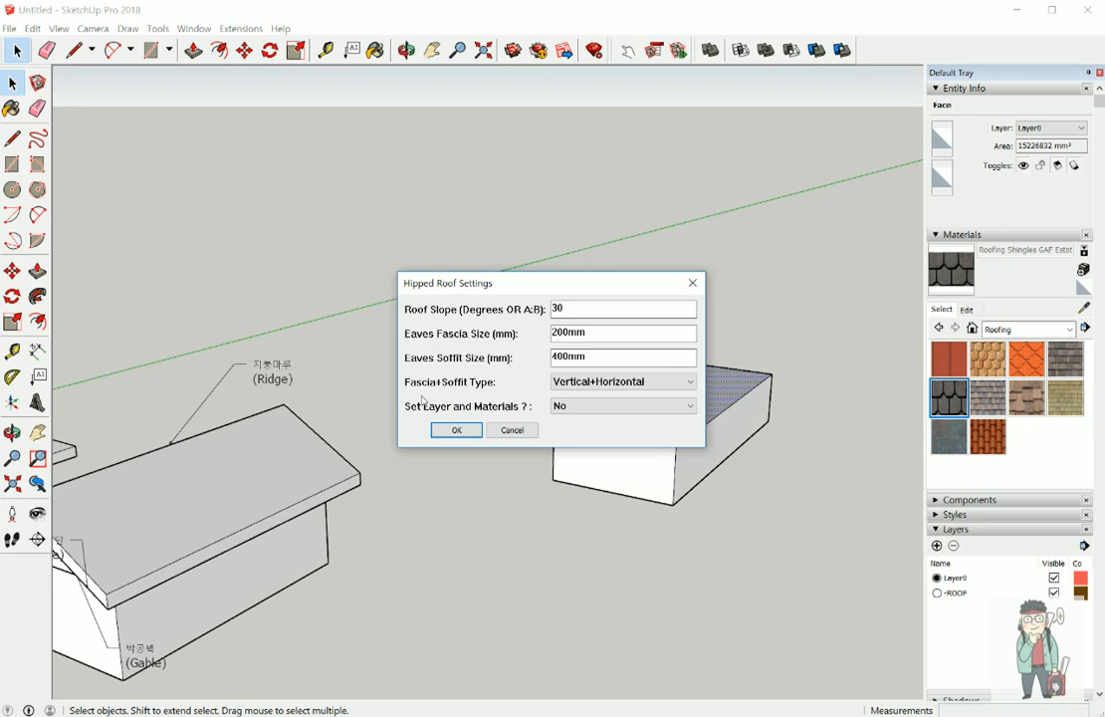
left_click(513, 430)
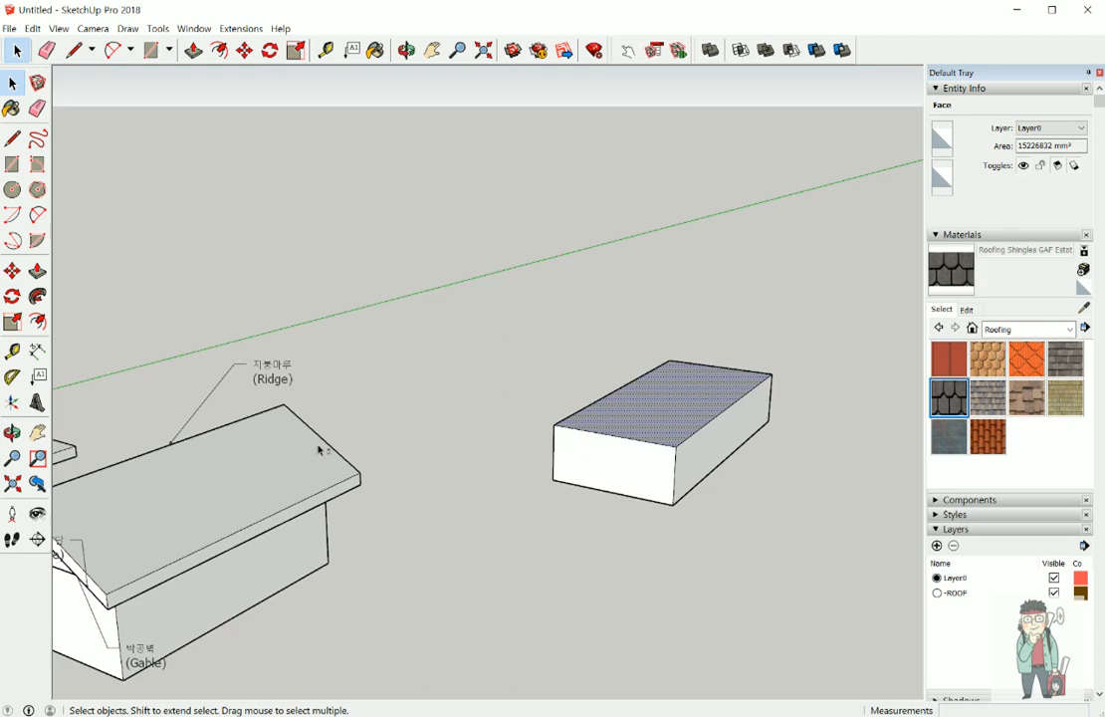
Step: Examine the roof slope, fascia and soffit labels on the small hip-roofed model, including its underside
middle_click_drag(275, 388, 582, 416)
scroll(329, 456, "up", 5)
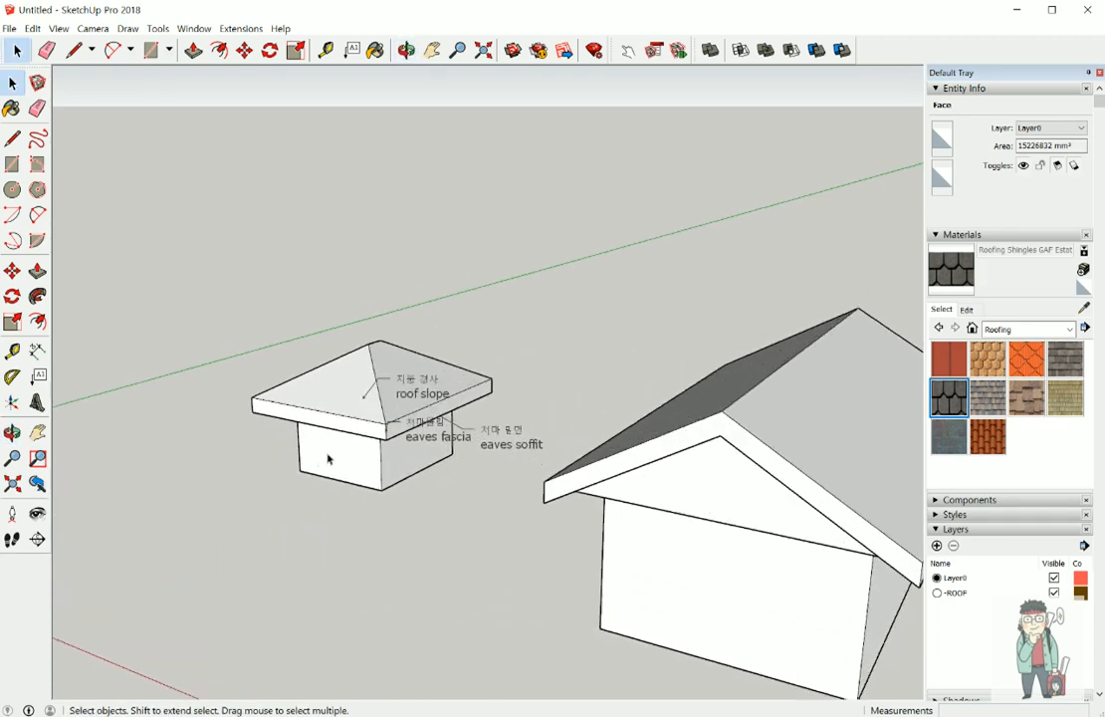
middle_click_drag(359, 377, 451, 422)
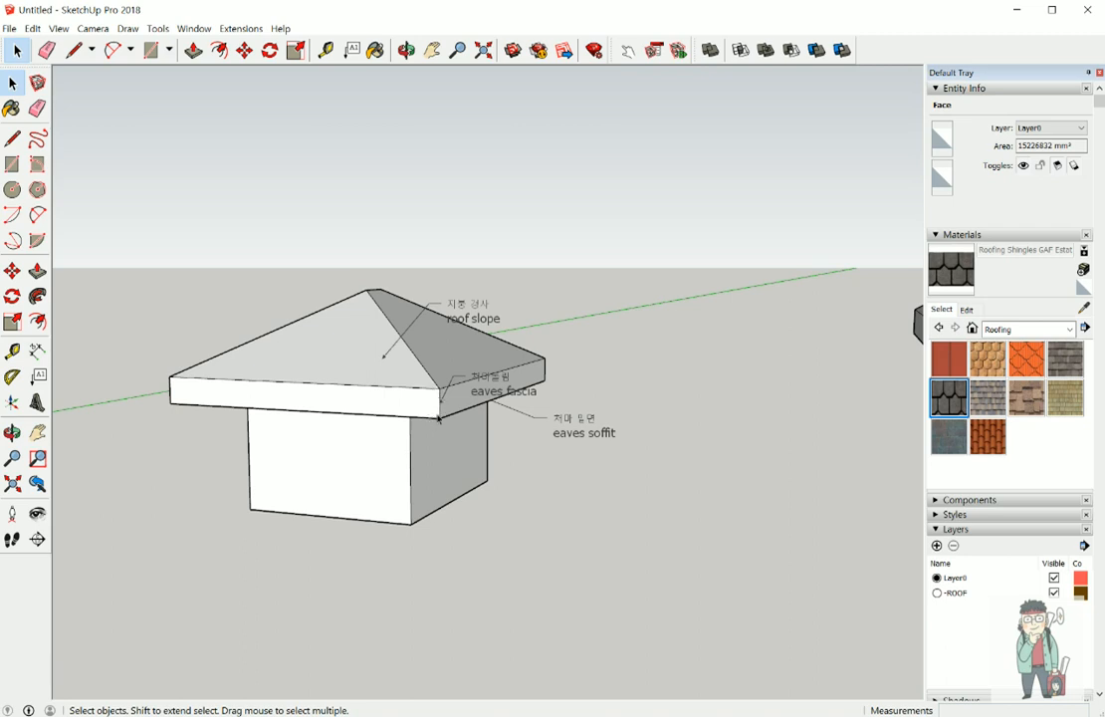
middle_click_drag(469, 443, 541, 409)
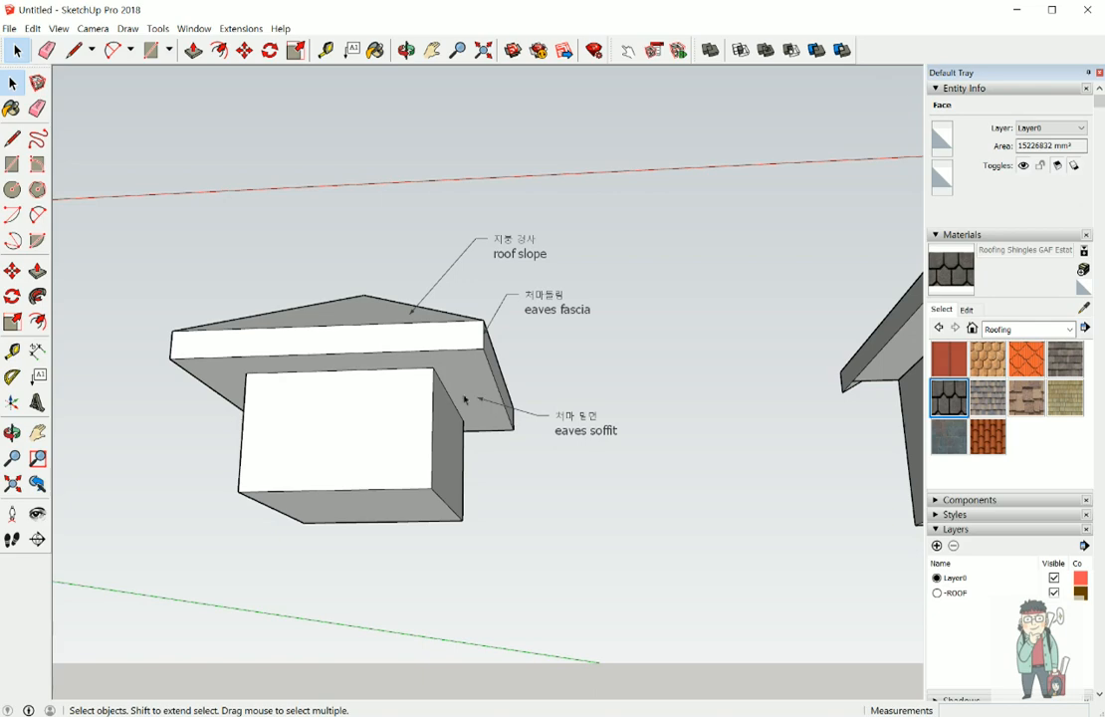
middle_click_drag(632, 310, 736, 465)
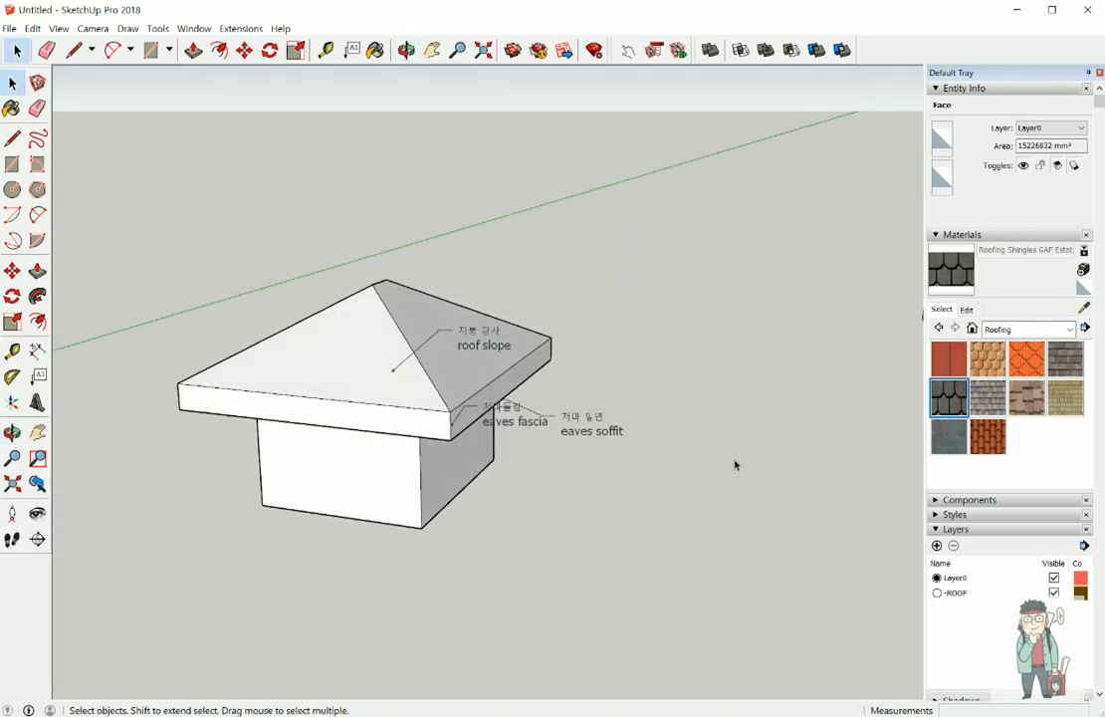
Step: Create a hipped roof on the box's top face with slope 30, 200 mm fascia, 400 mm soffit and Vertical+Horizontal type, without layer and materials
middle_click_drag(796, 316, 409, 416, "shift")
middle_click_drag(864, 300, 473, 381, "shift")
middle_click_drag(842, 321, 446, 361, "shift")
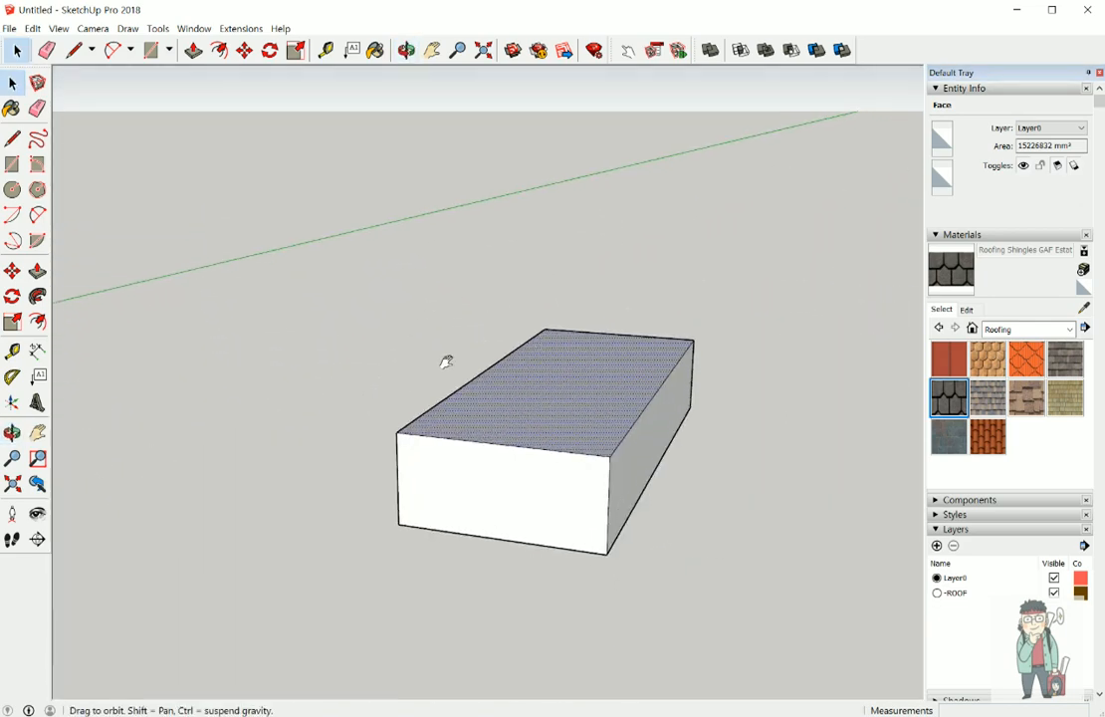
left_click(241, 28)
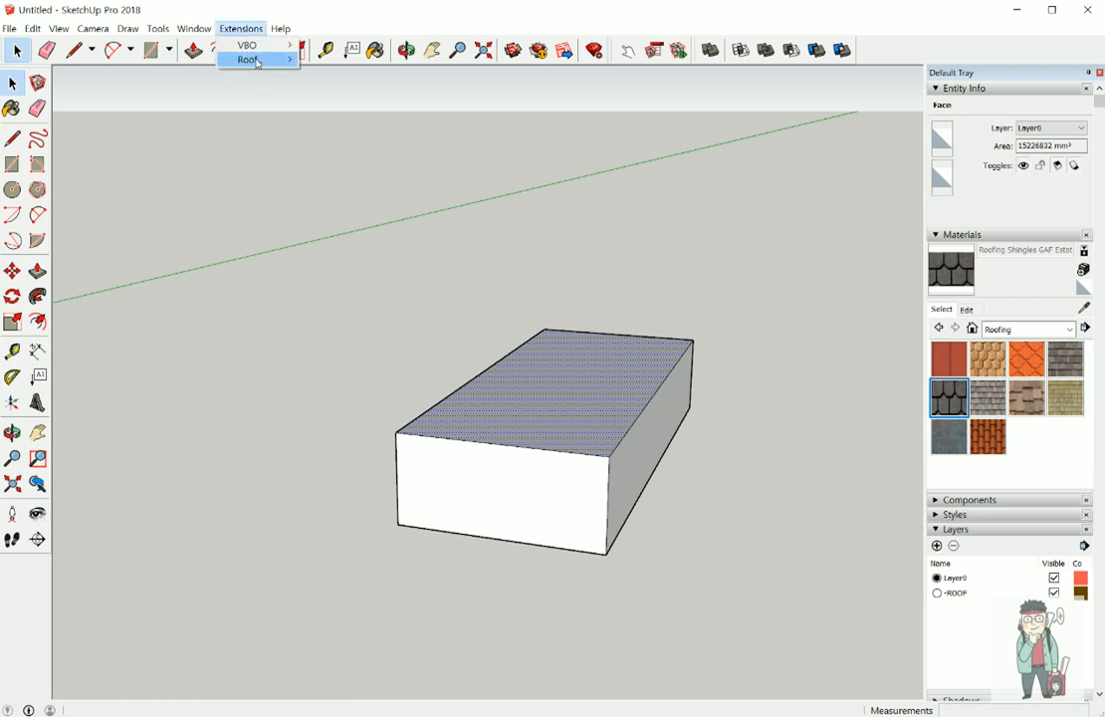
mouse_move(258, 61)
left_click(368, 59)
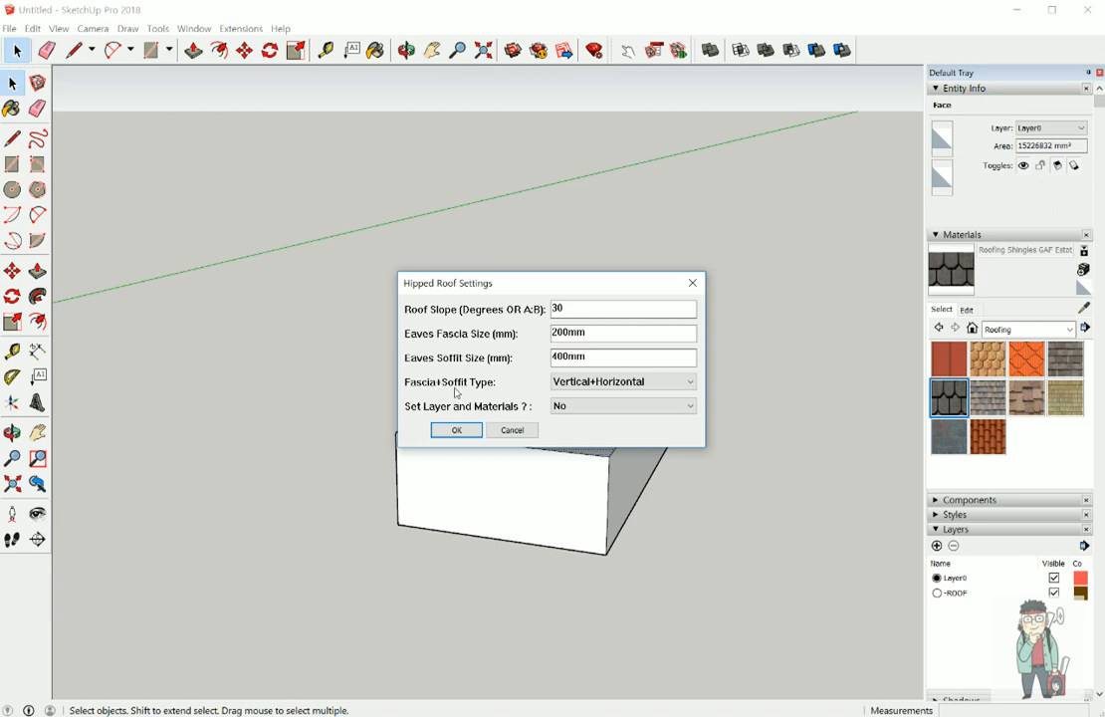
left_click(606, 385)
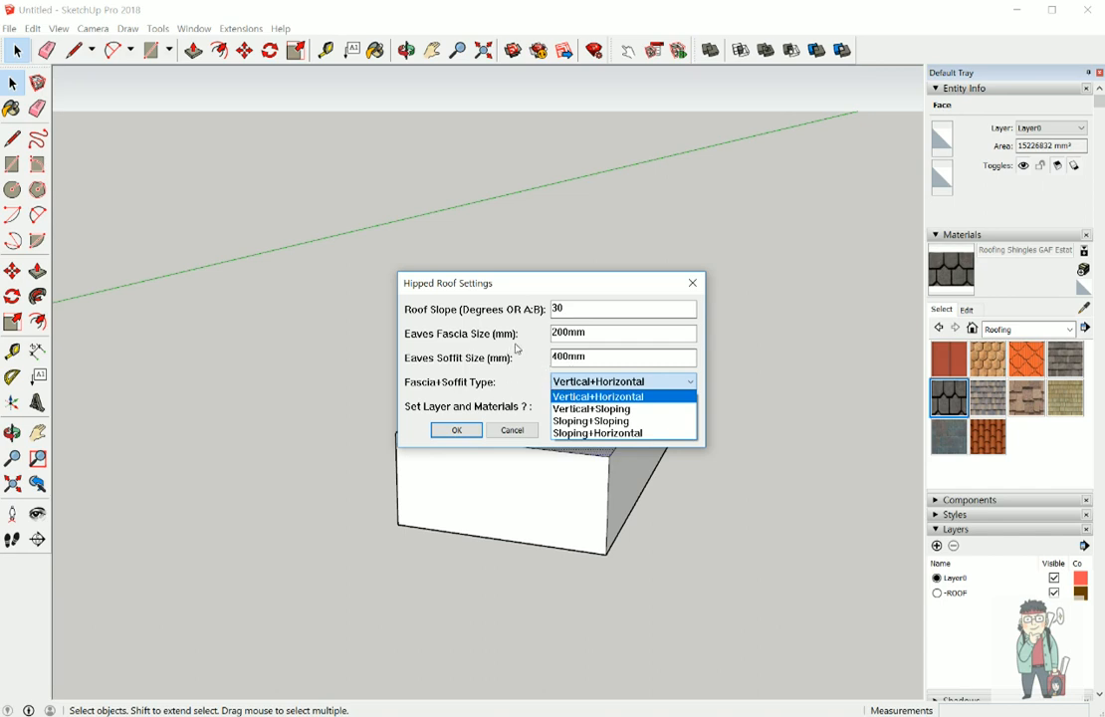
left_click(589, 398)
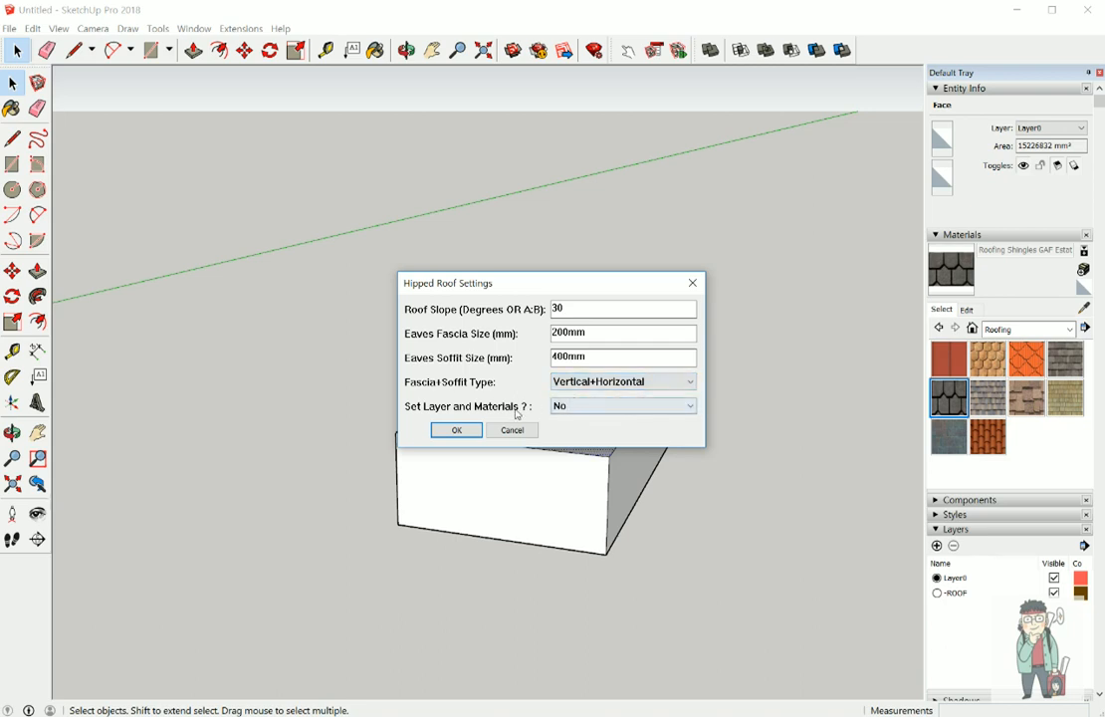
left_click(457, 430)
middle_click_drag(583, 434, 667, 573)
Step: Delete the hipped roof group from the box
left_click(592, 419)
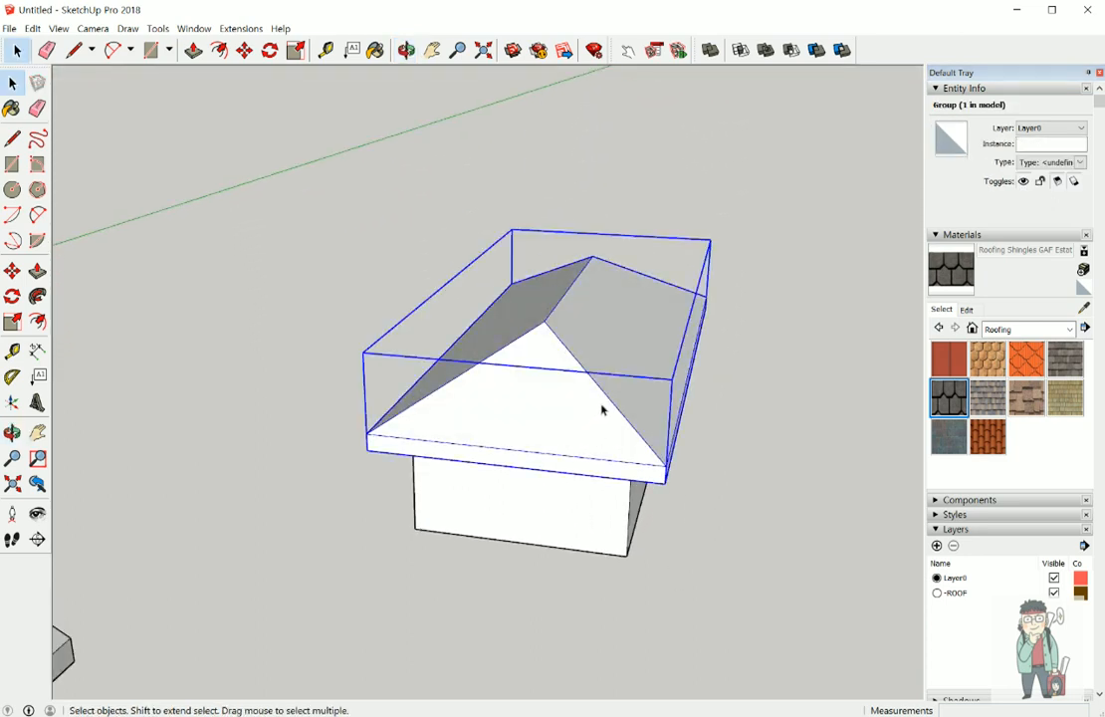
key("Delete")
Step: Create a hipped roof on the box's top face with slope 30, 200 mm fascia, 400 mm soffit and Sloping+Sloping type, without layer and materials
left_click(560, 382)
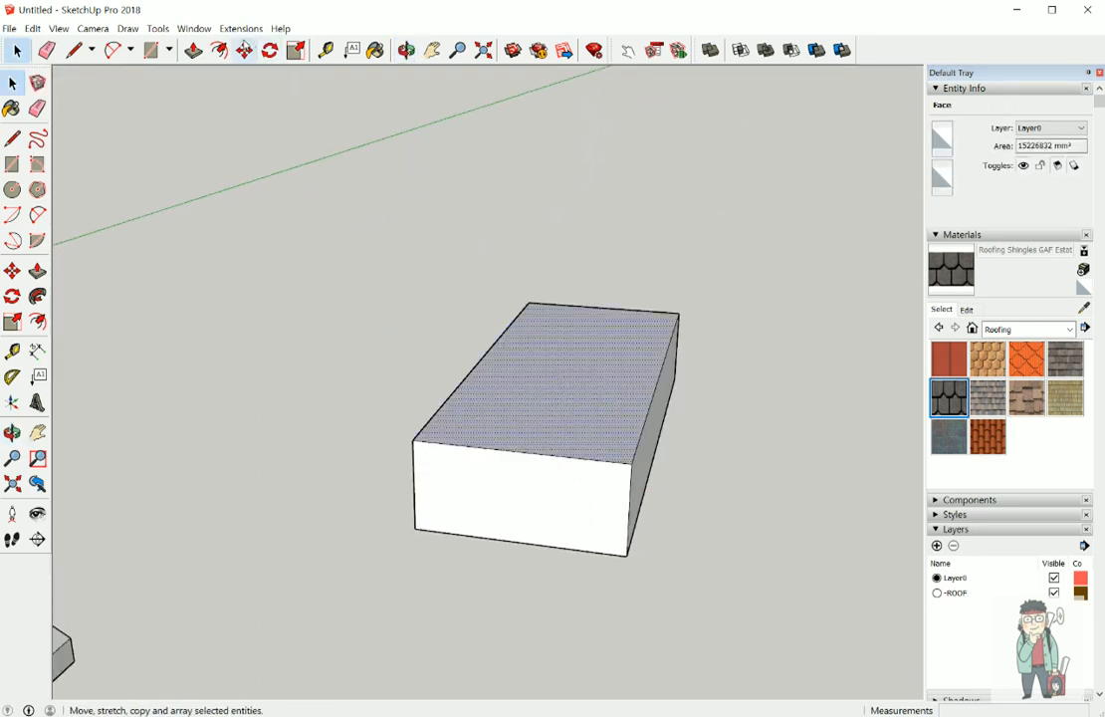
left_click(241, 29)
mouse_move(261, 61)
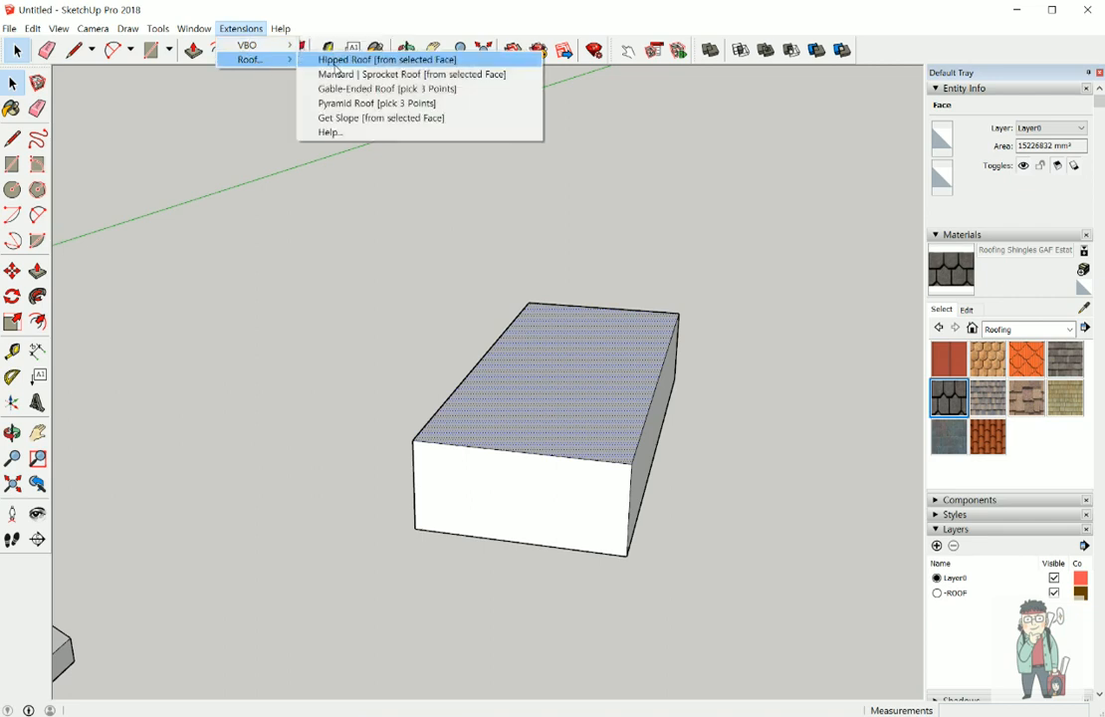
left_click(349, 57)
left_click(648, 388)
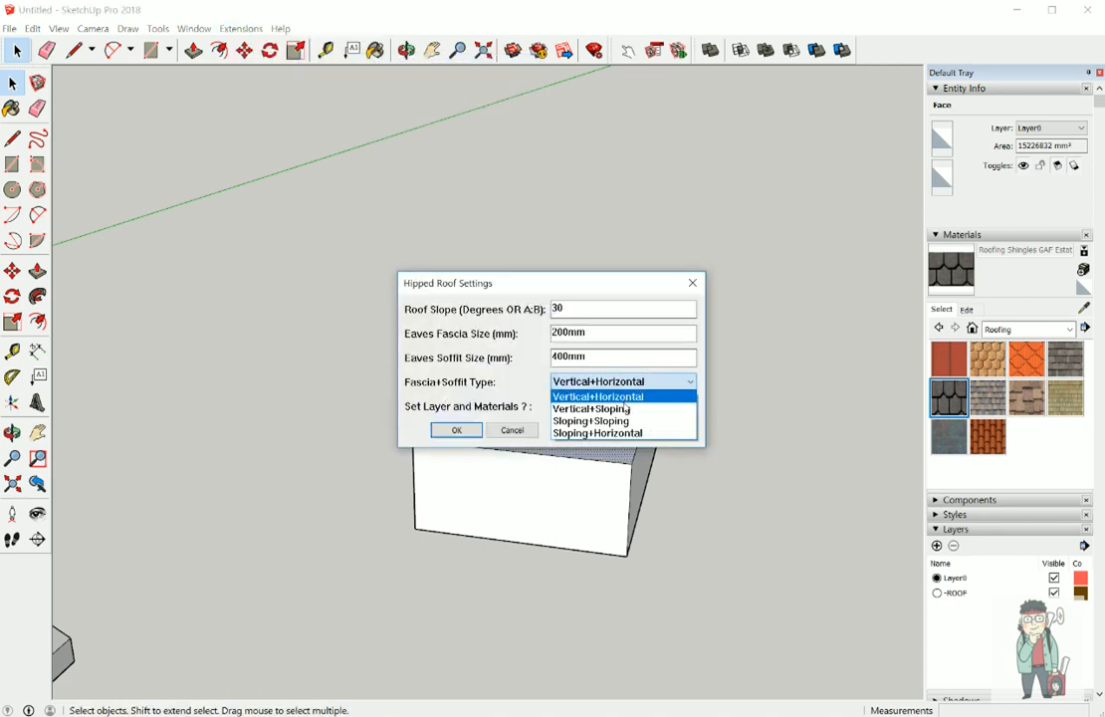
left_click(621, 423)
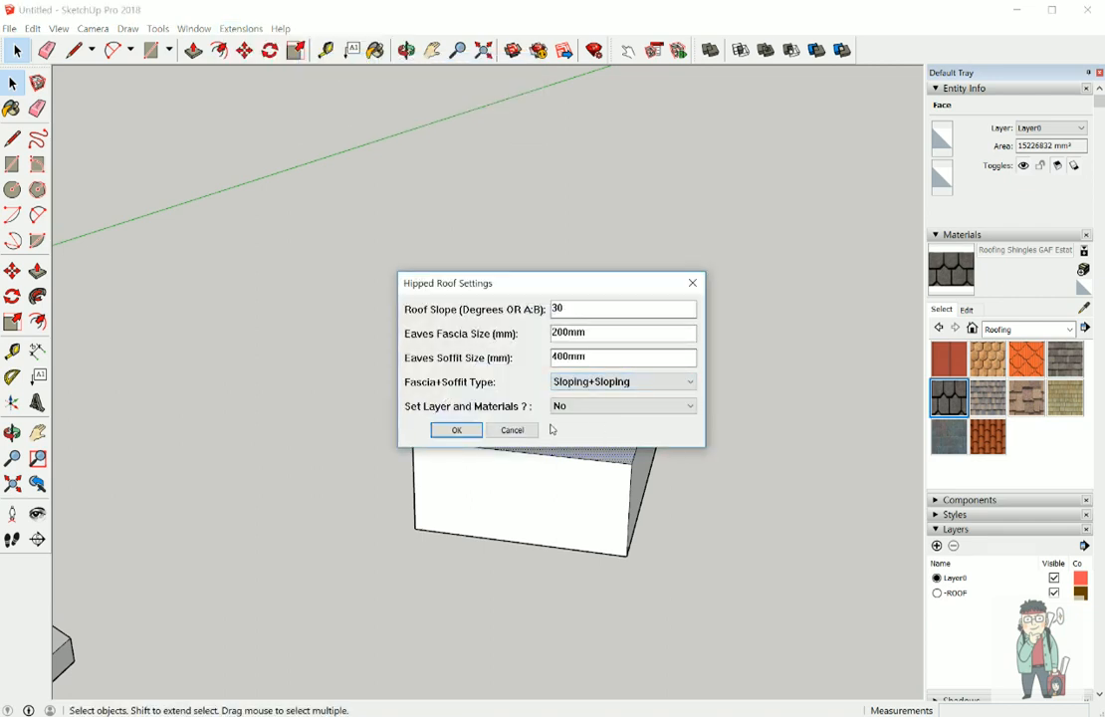
left_click(461, 431)
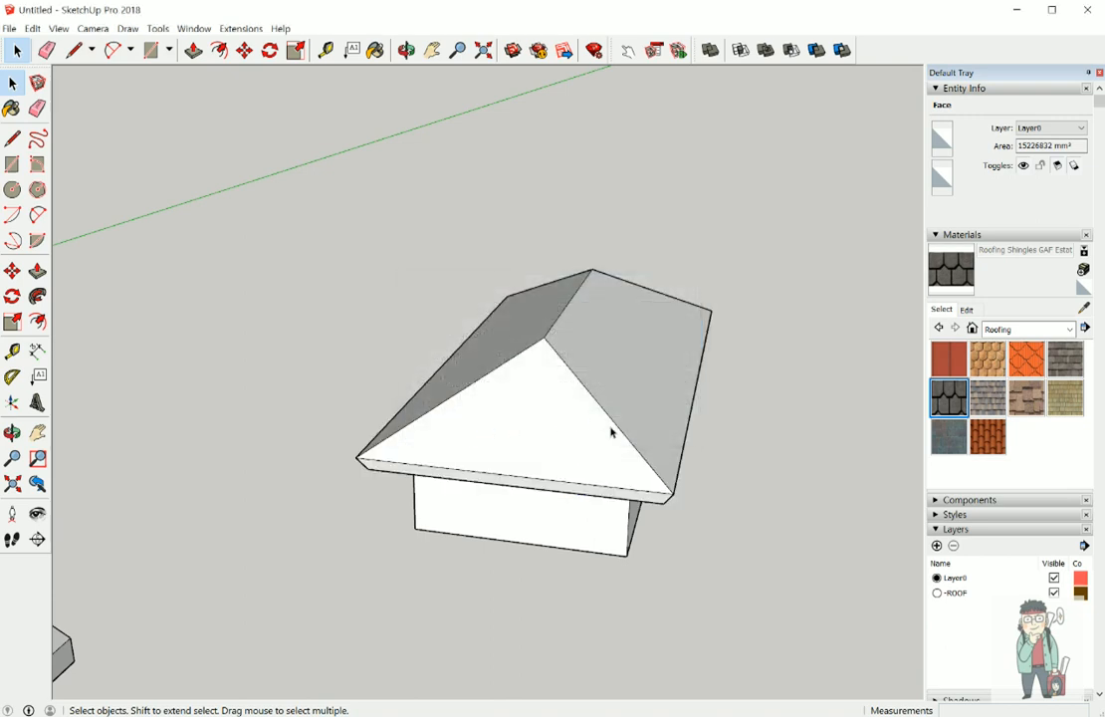
Step: Check the sloping fascia and soffit from below, and delete the hipped roof group from the box
middle_click_drag(611, 432, 661, 241)
scroll(715, 357, "up", 3)
middle_click_drag(709, 322, 655, 323)
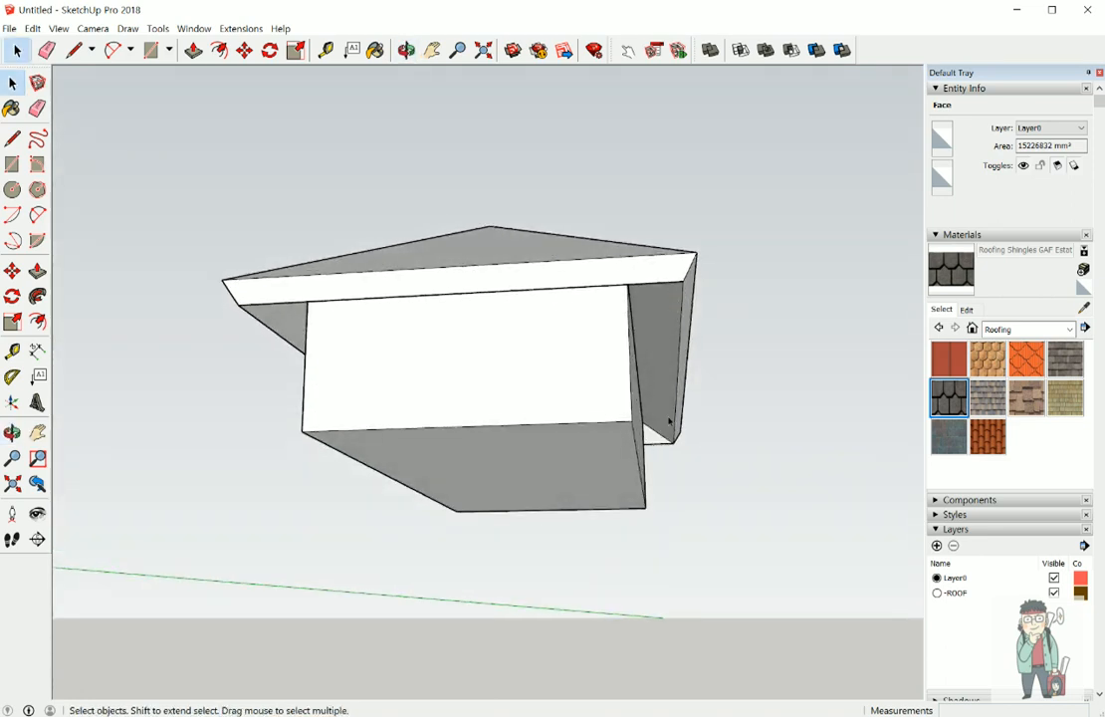
middle_click_drag(626, 322, 648, 395)
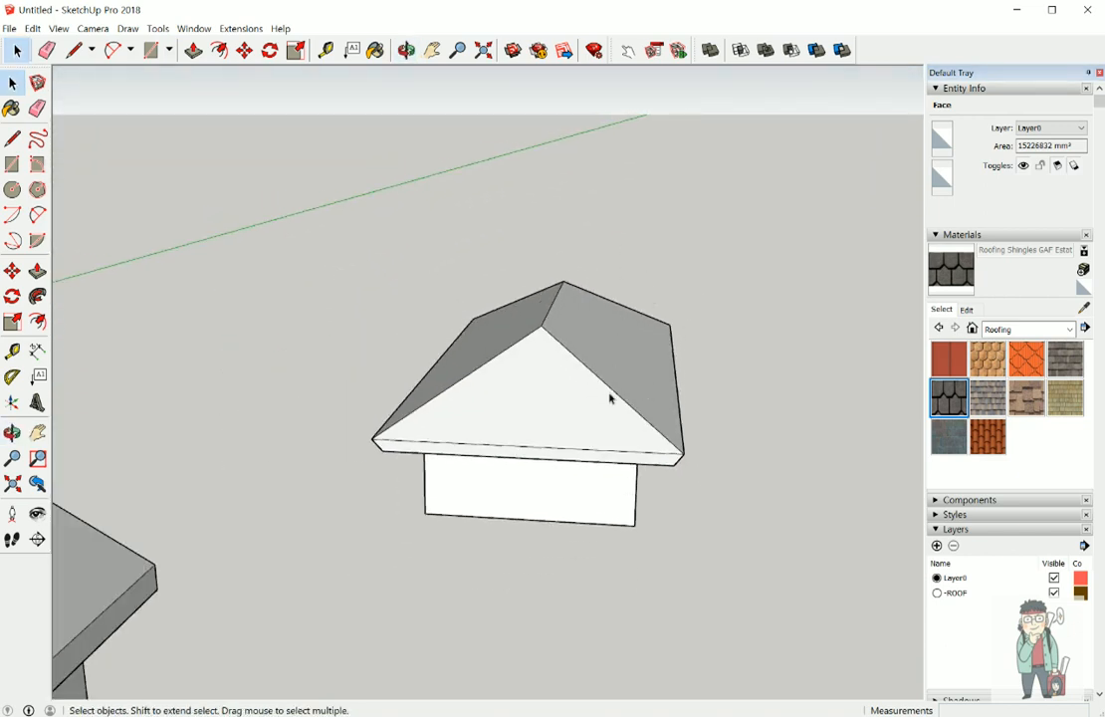
left_click(501, 353)
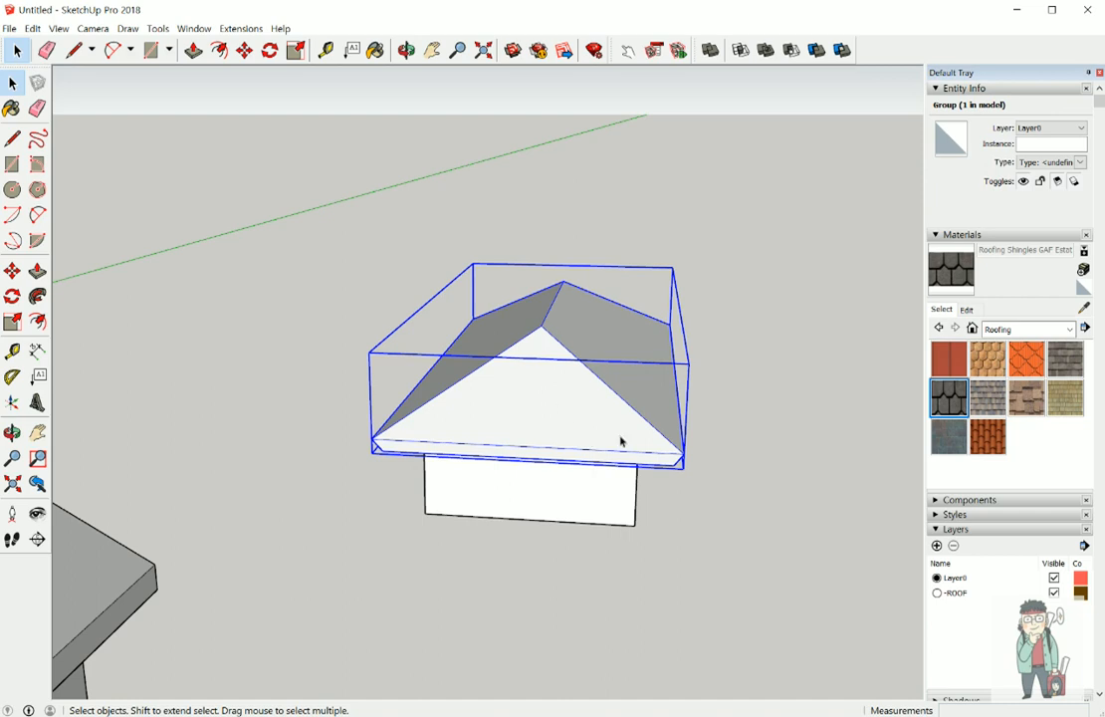
key("Delete")
Step: Generate a Sloping+Sloping hipped roof on the box's top face with slope 30, 200 mm fascia and 400 mm soffit, with layer and materials enabled
left_click(595, 382)
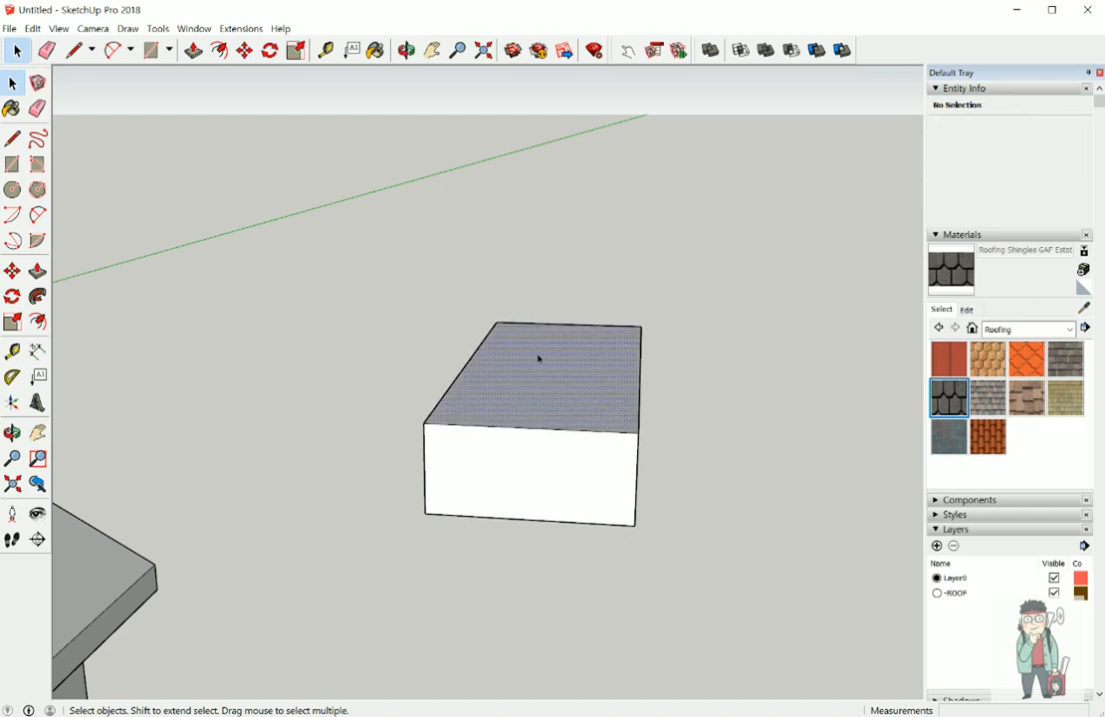
left_click(237, 29)
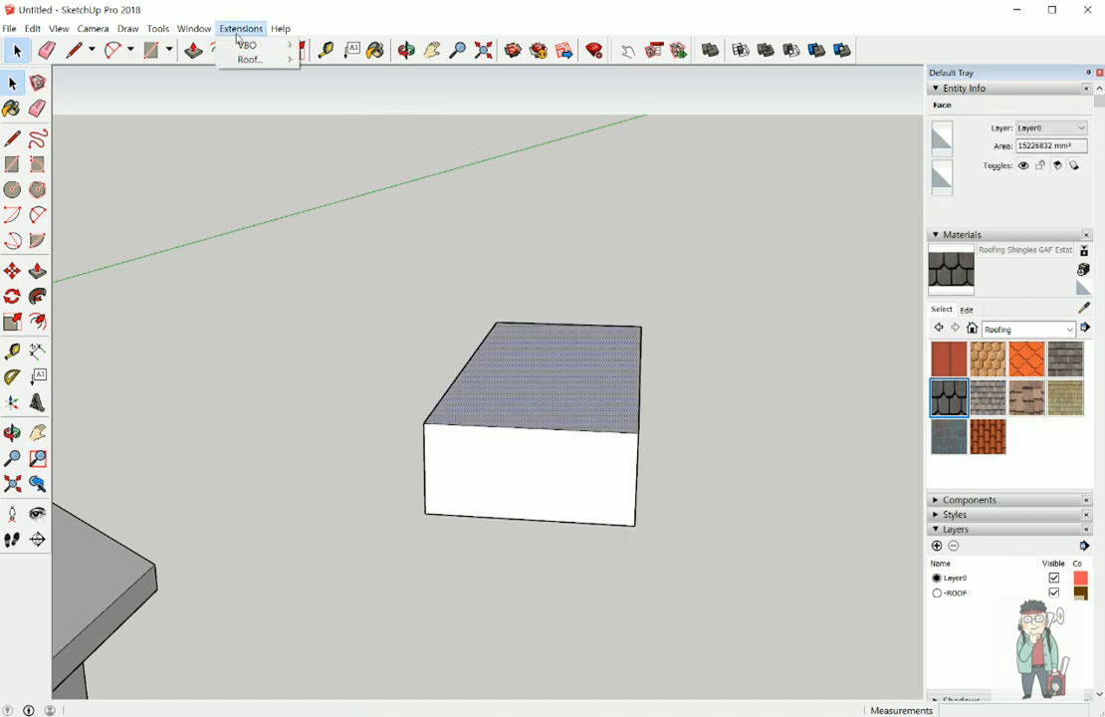
mouse_move(247, 58)
left_click(321, 60)
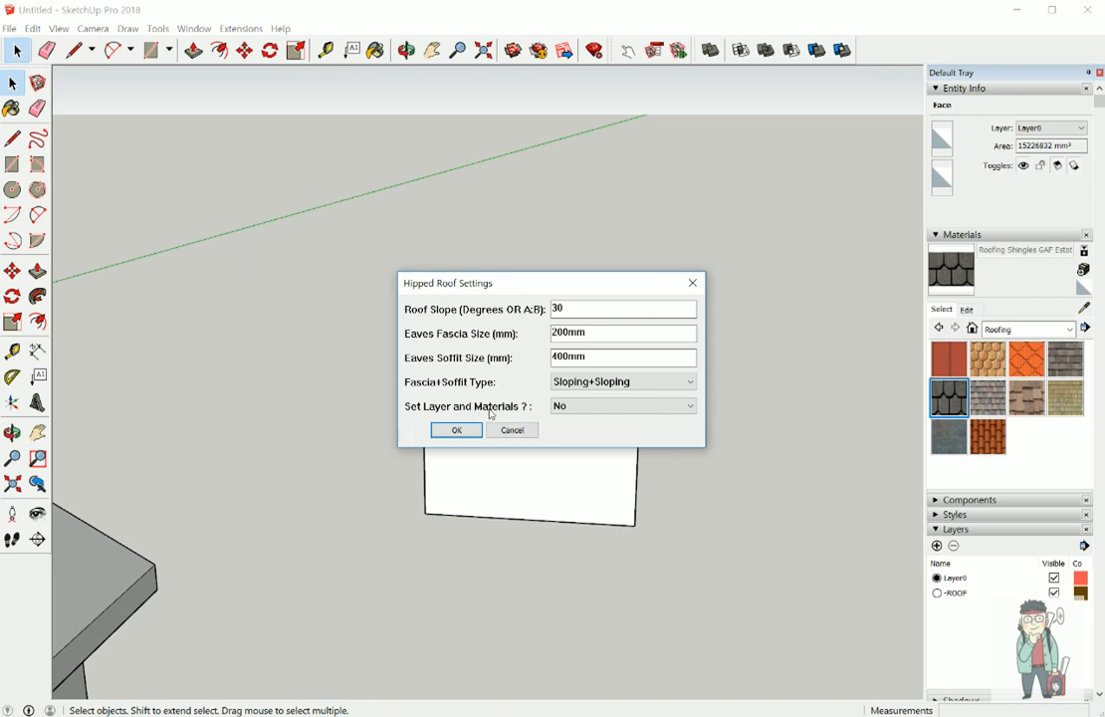
left_click(562, 409)
left_click(571, 423)
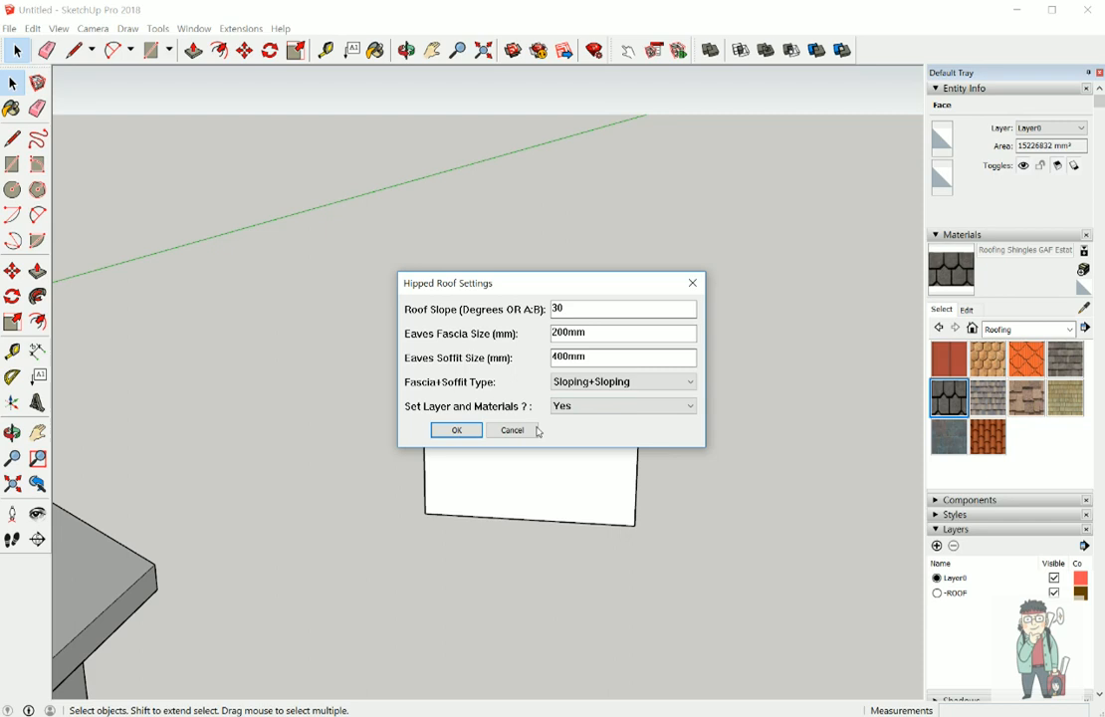
left_click(476, 431)
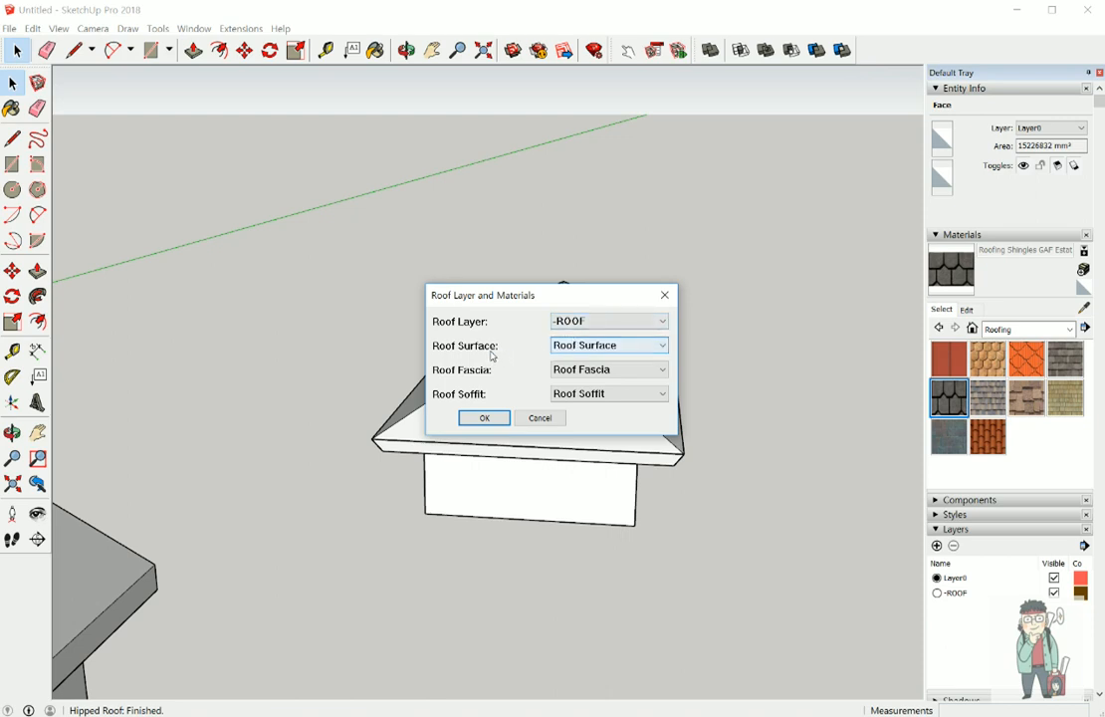
Step: Assign the roof layer -ROOF and the materials Roof Surface, Roof Fascia and Roof Soffit to the matching roof parts
left_click(598, 345)
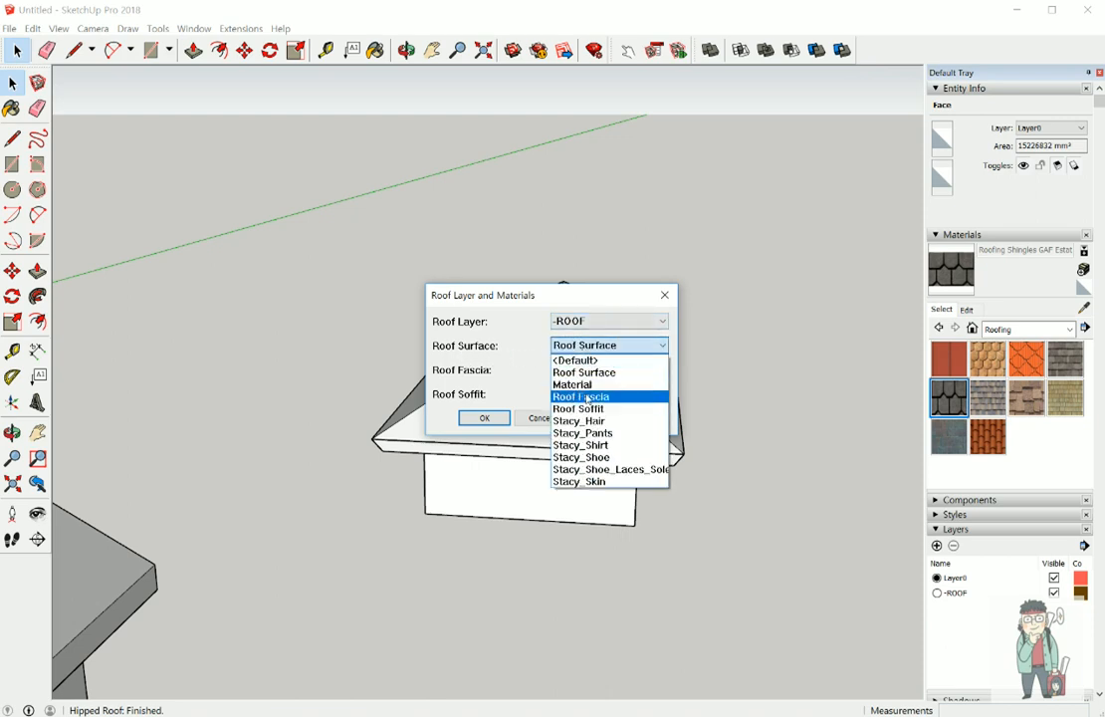
left_click(513, 384)
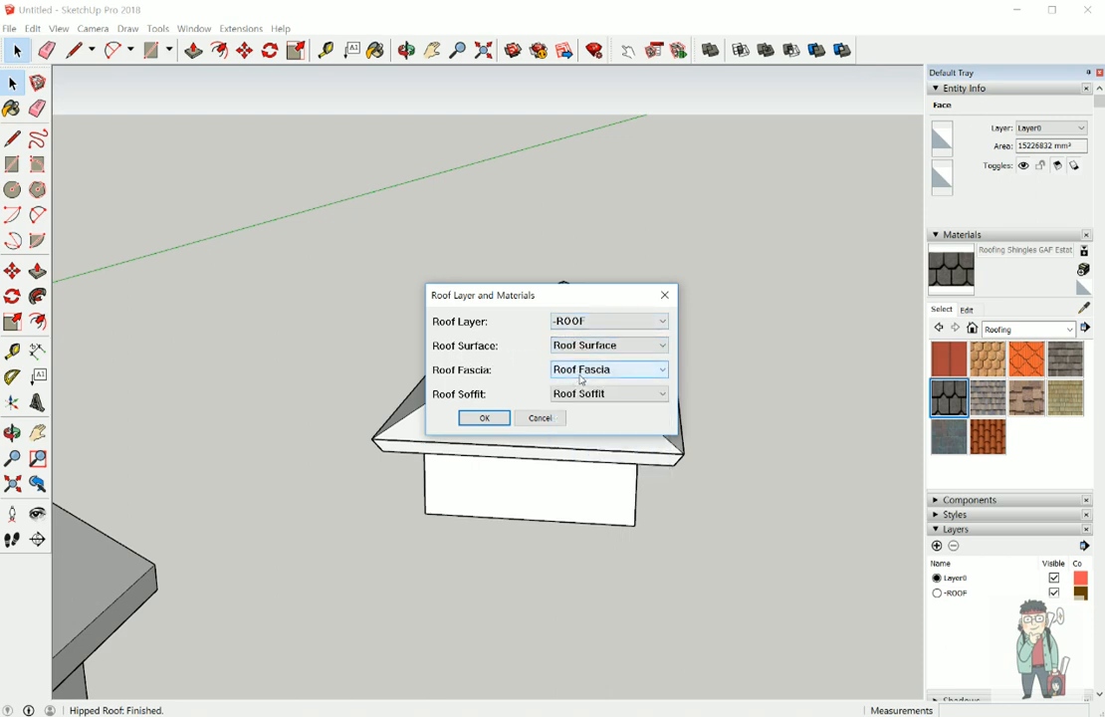
left_click(582, 381)
left_click(528, 401)
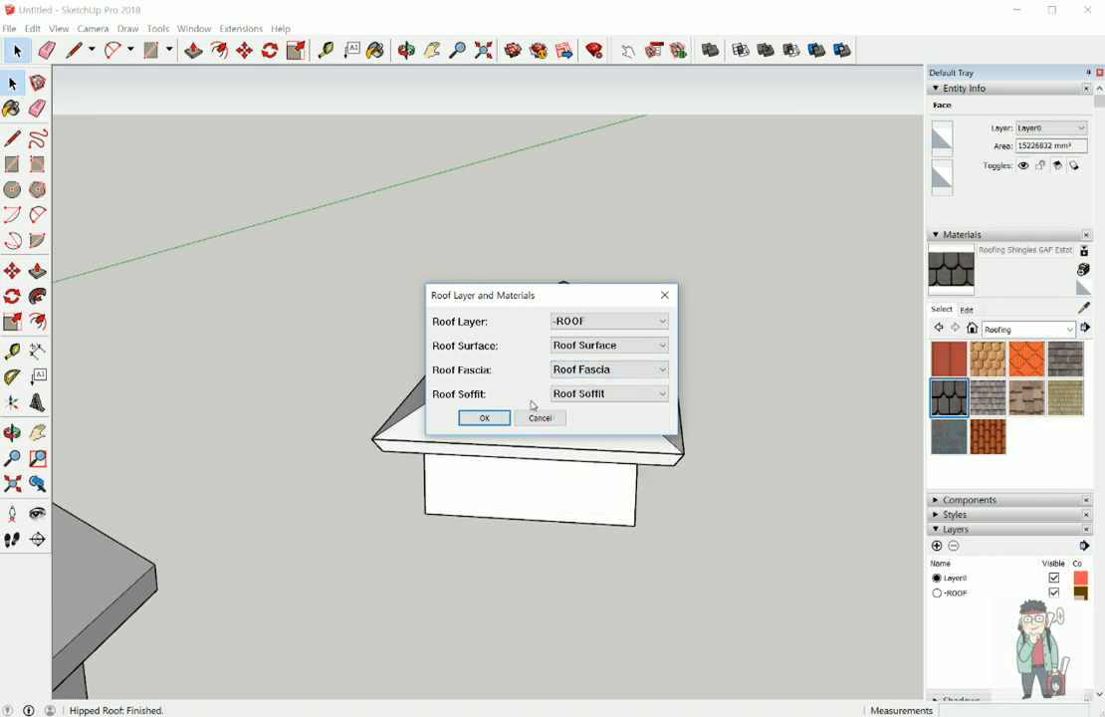
left_click(582, 394)
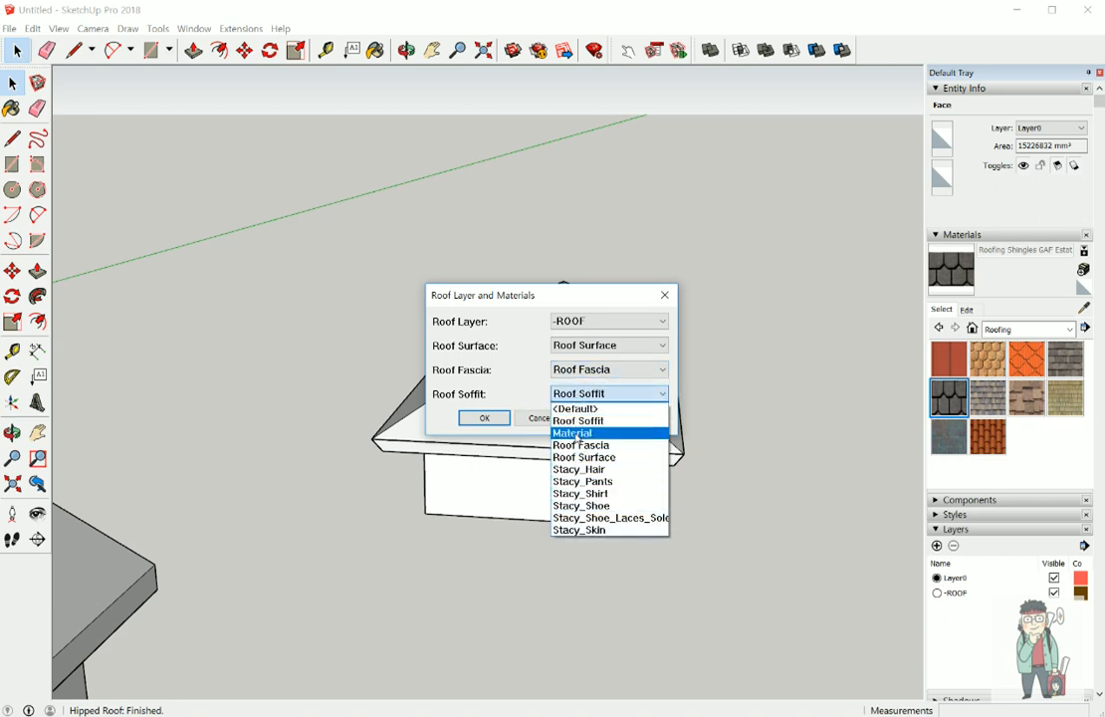
left_click(592, 394)
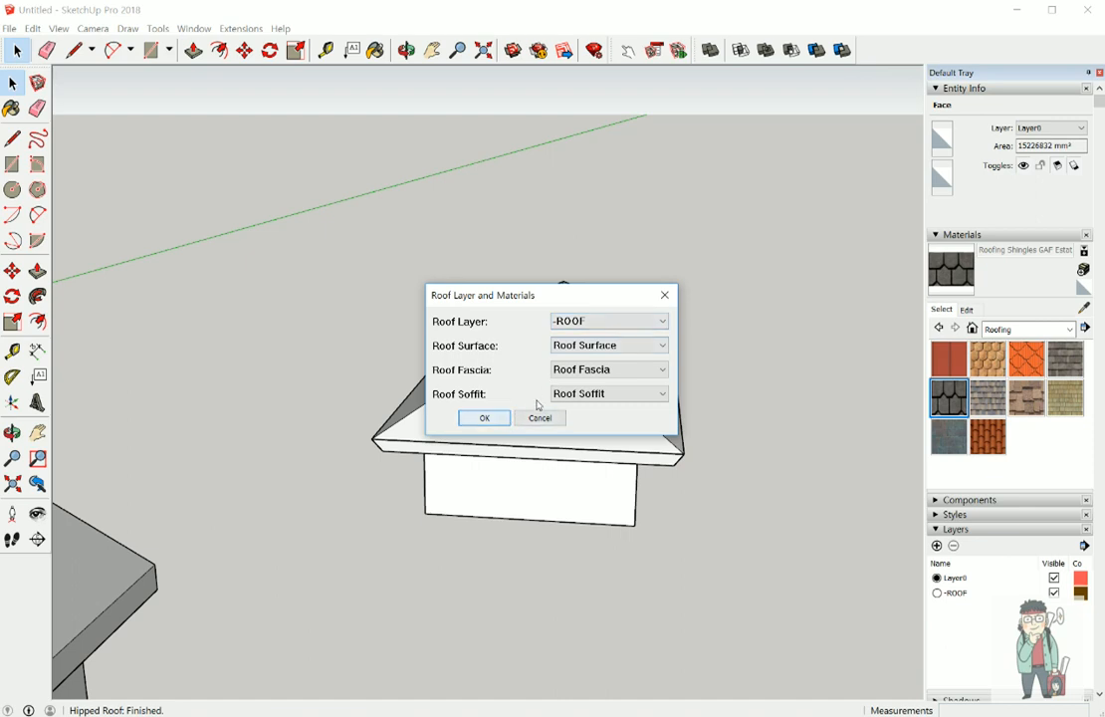
left_click(506, 418)
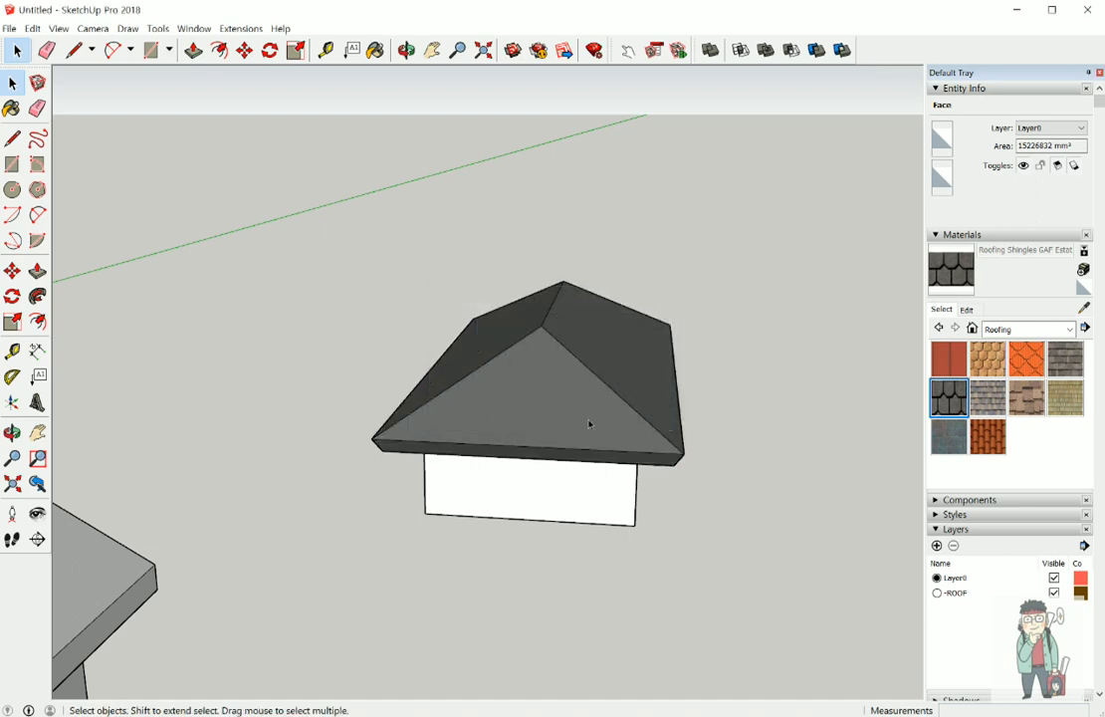
Step: Delete the dark hipped roof group with the assigned materials from the box
middle_click_drag(589, 424, 604, 386)
left_click(595, 391)
key("Delete")
Step: Create a mansard roof on the top face: lower slope 60, upper 30, lower height 1200 mm, fascia 200 mm, soffit 400 mm, Vertical+Horizontal, no materials
left_click(605, 386)
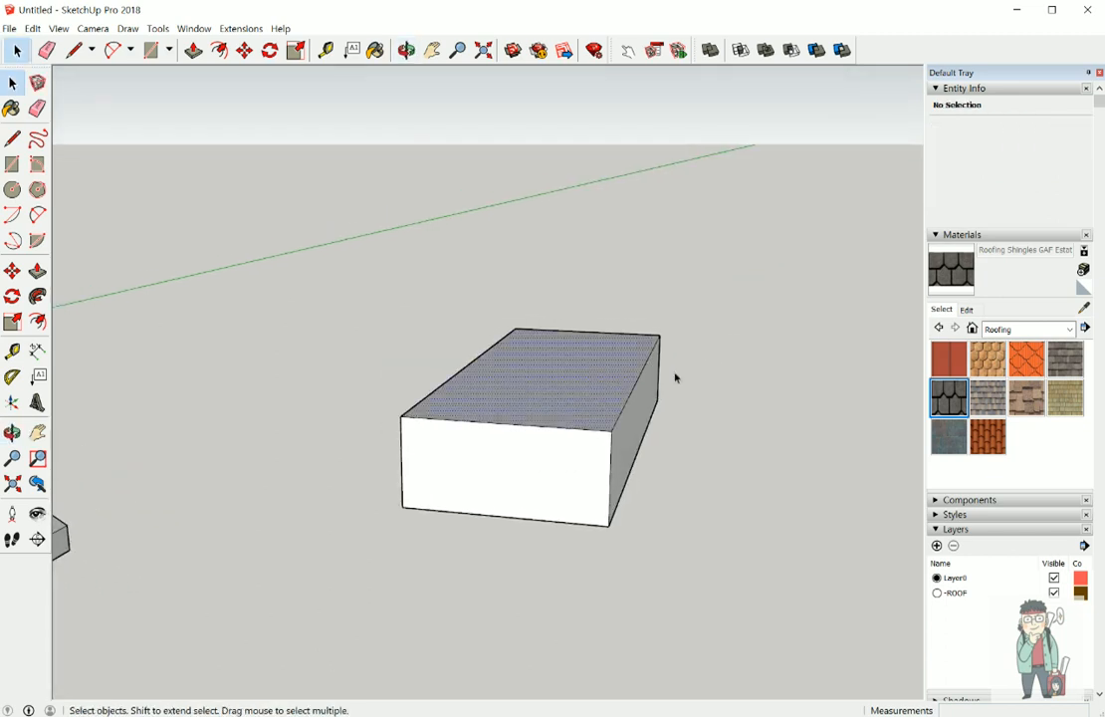
left_click(241, 28)
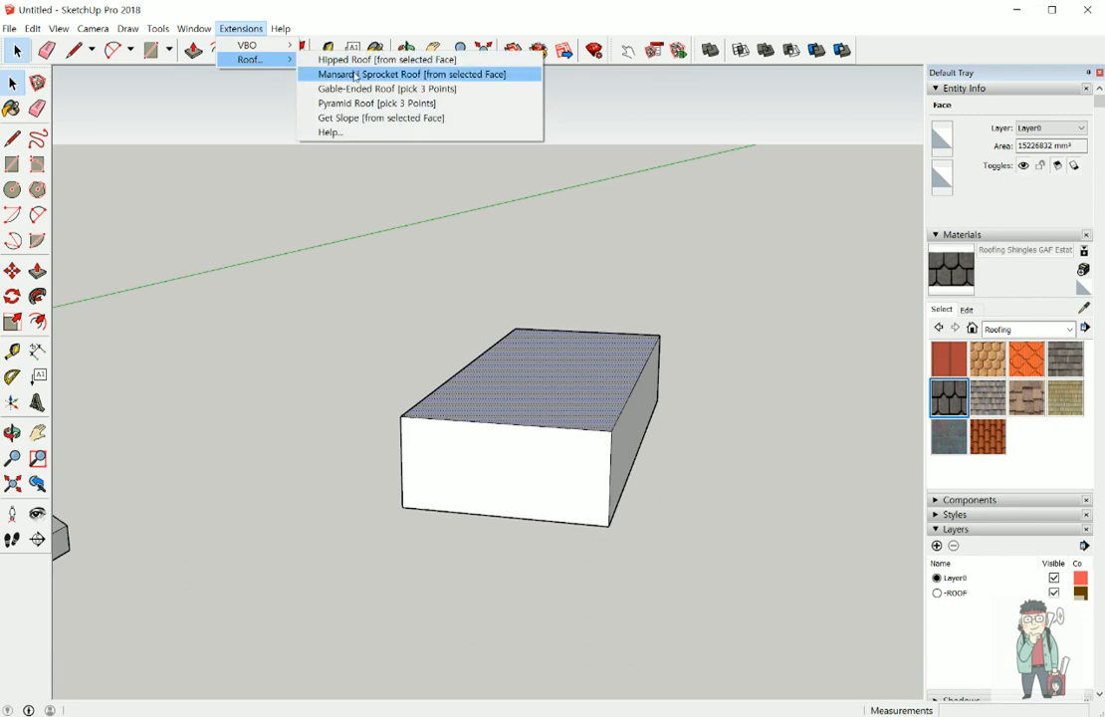
left_click(371, 82)
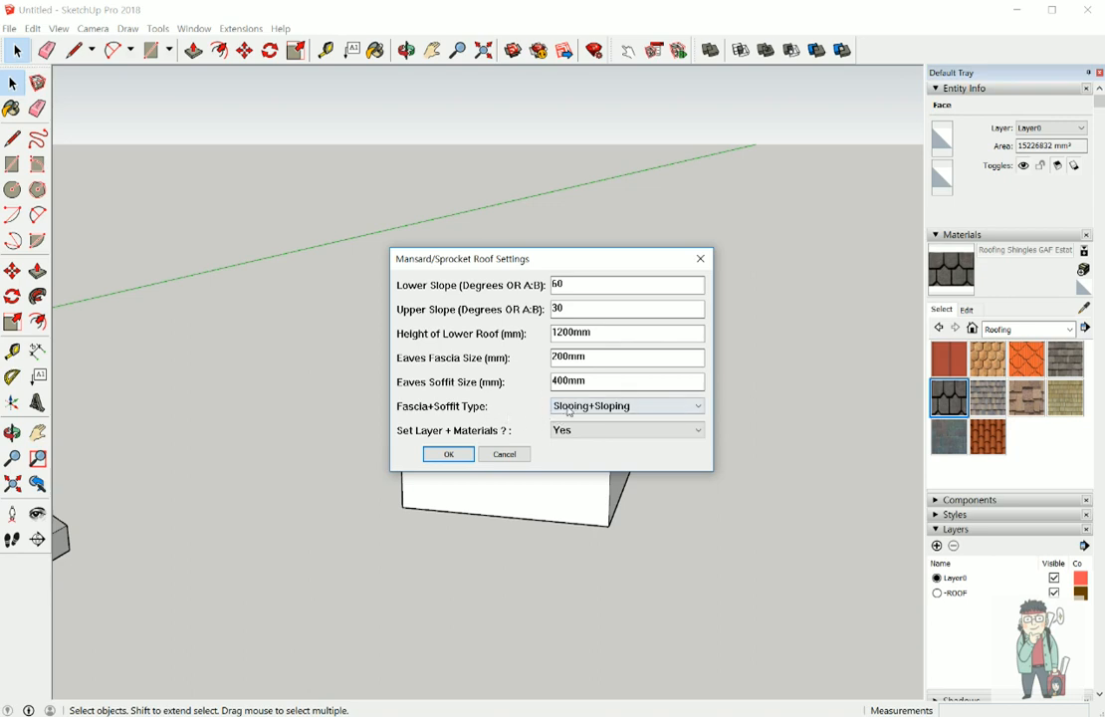
left_click(597, 408)
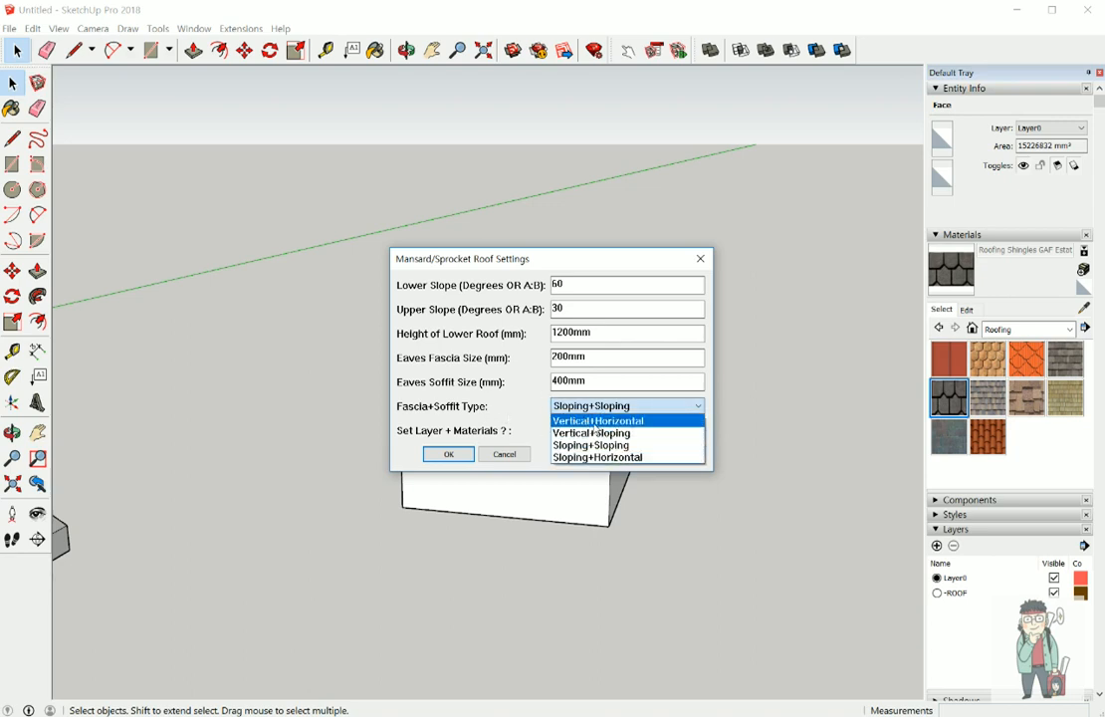
left_click(597, 421)
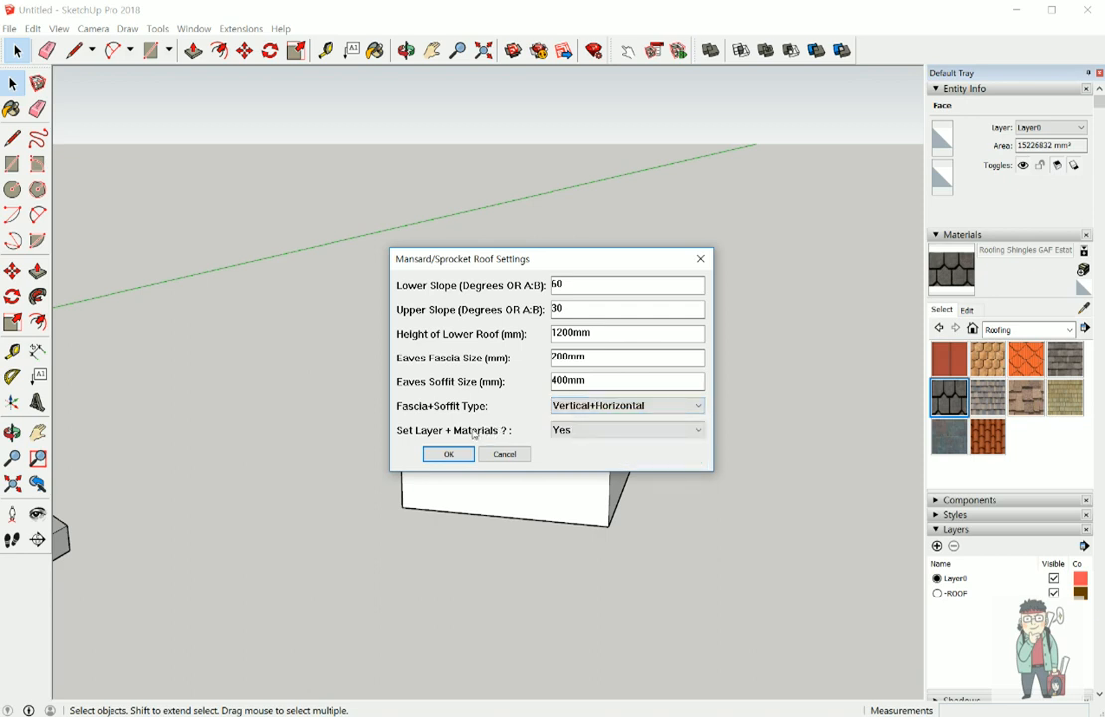
left_click(574, 432)
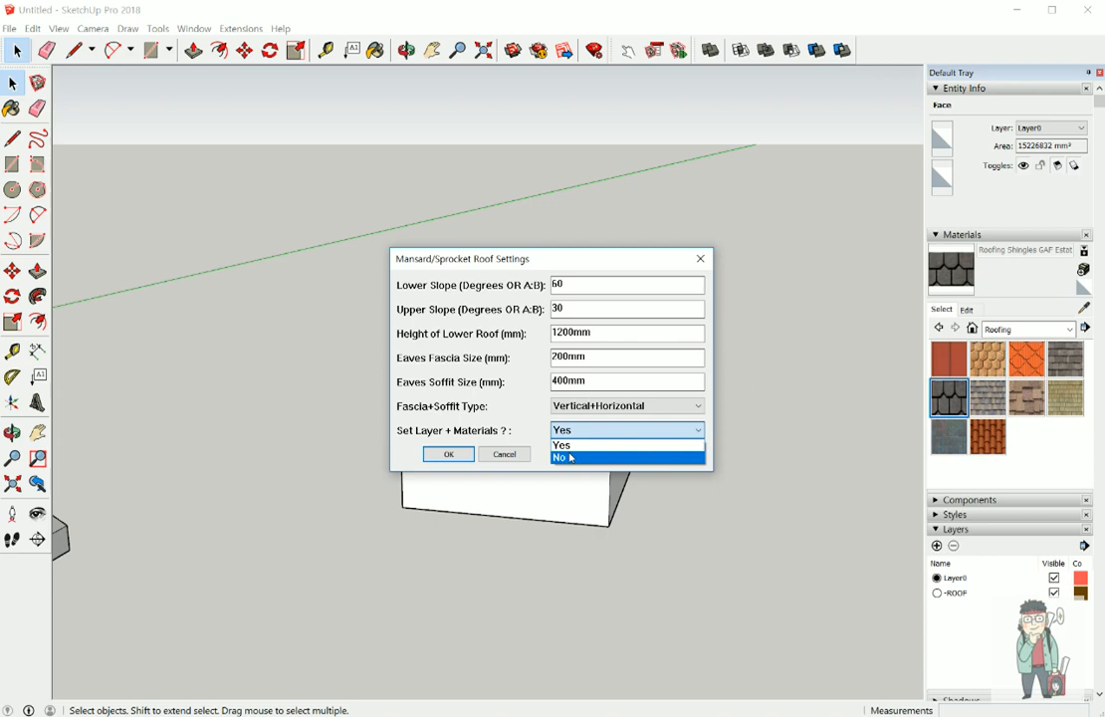
left_click(568, 458)
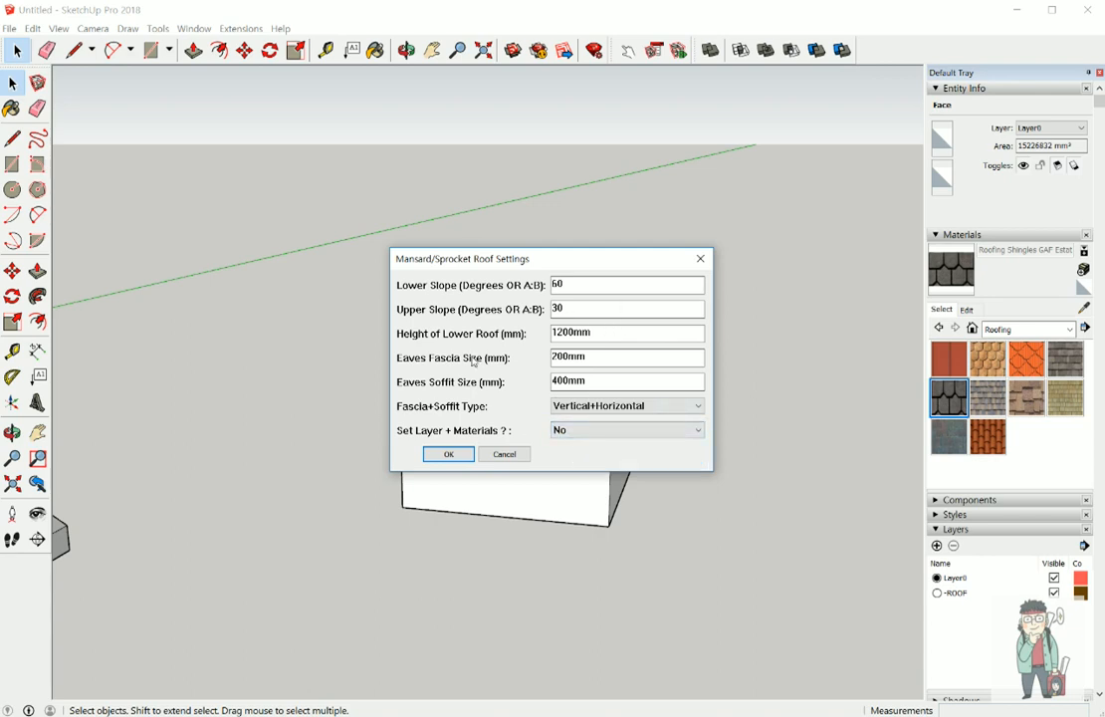
left_click(447, 454)
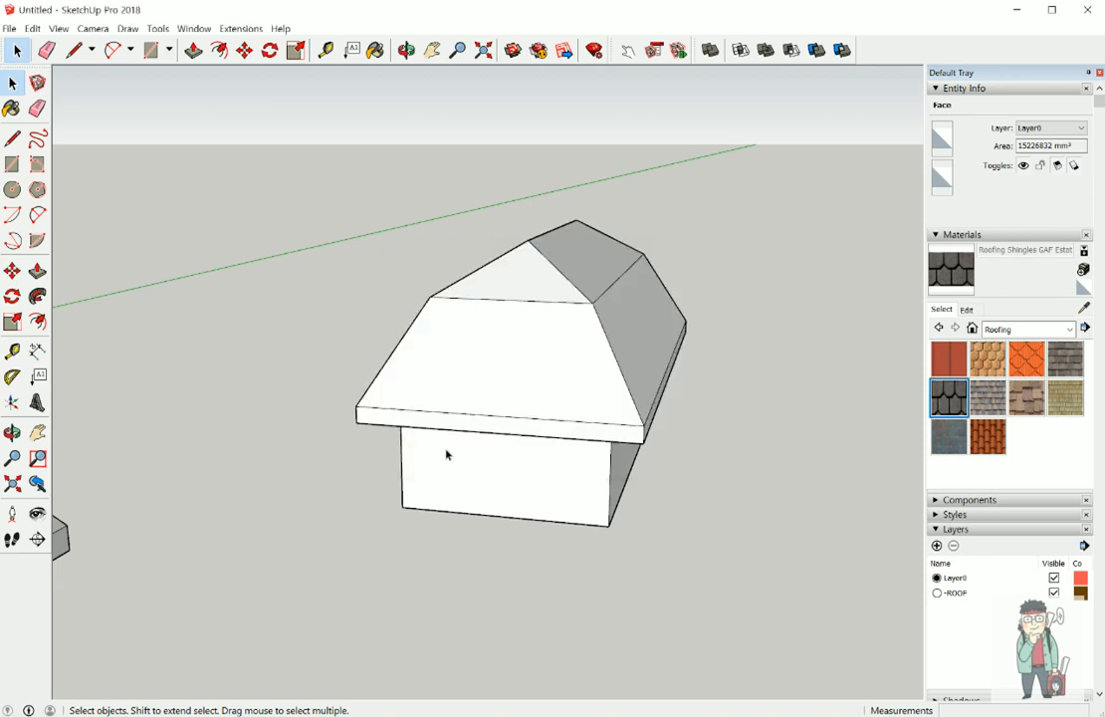
Step: Measure the mansard roof's lower and upper front slopes with the Tape Measure, and delete the resulting guide lines
middle_click_drag(563, 301, 556, 270)
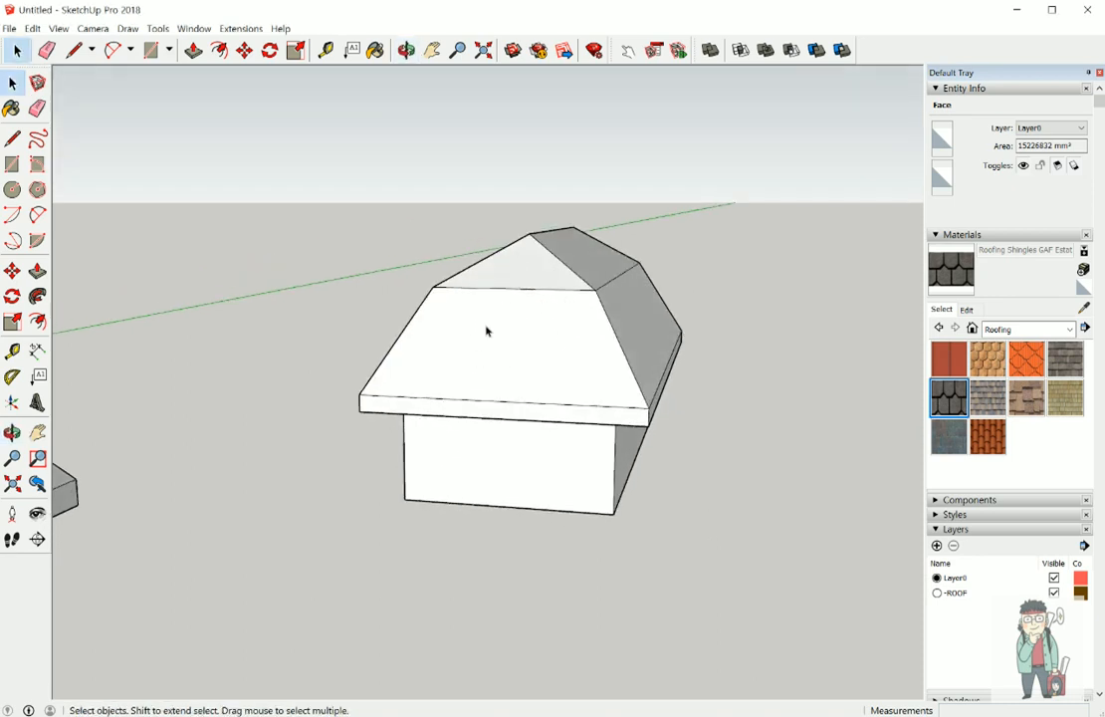
middle_click_drag(585, 368, 553, 400)
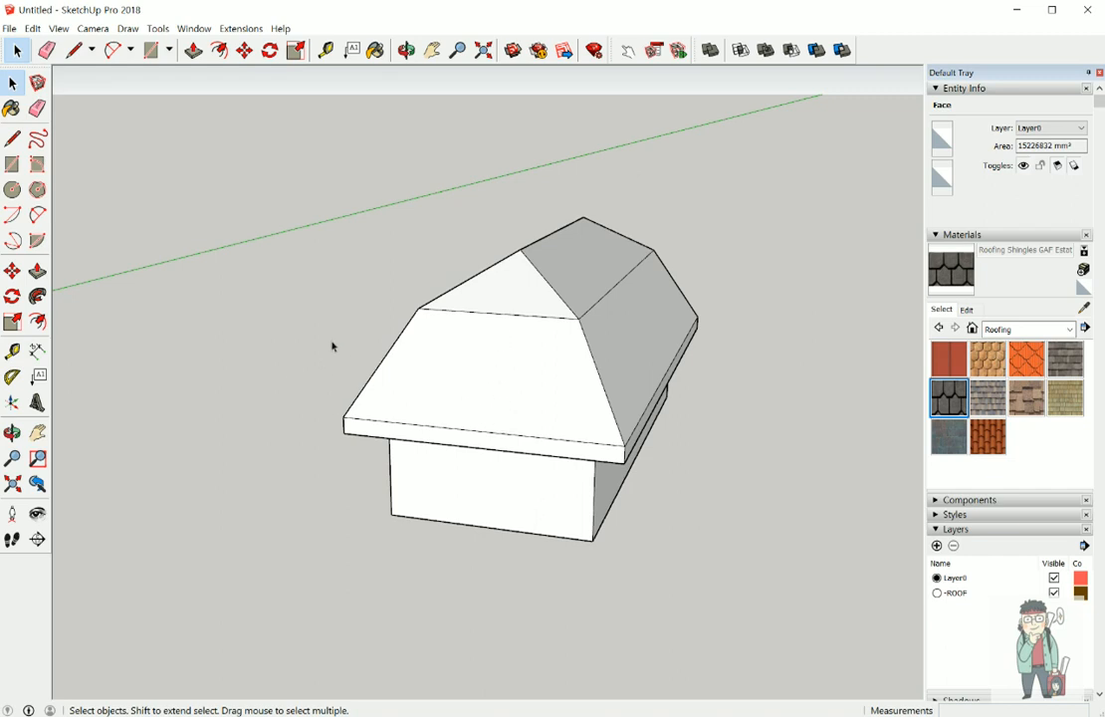
left_click(12, 351)
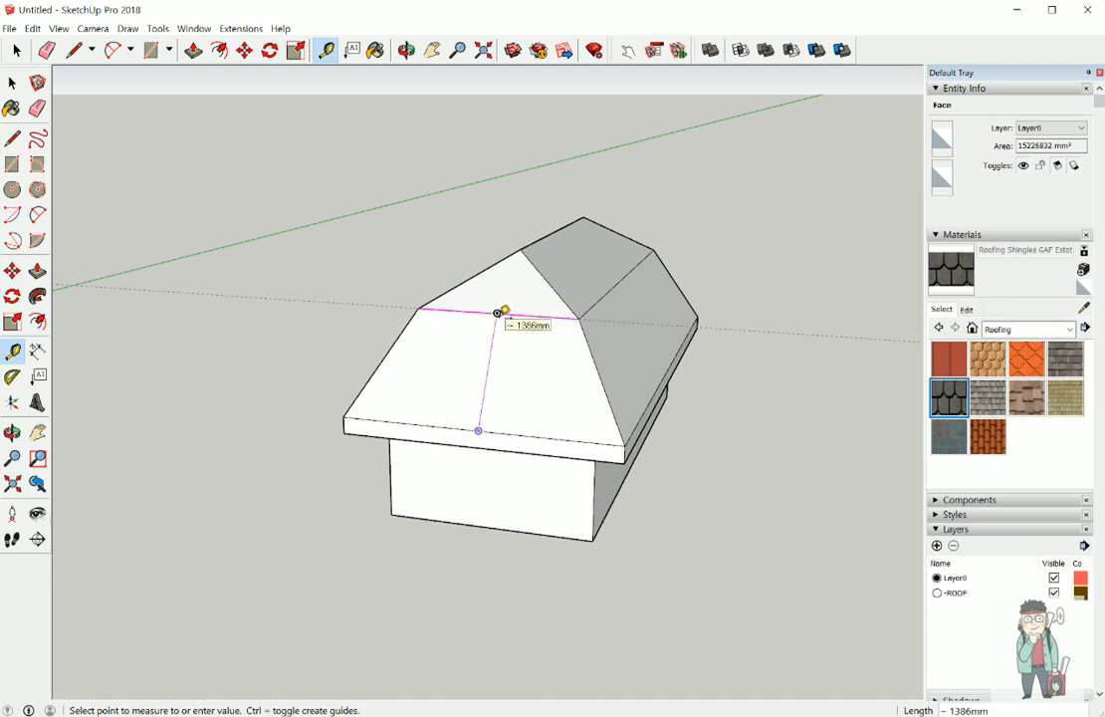
left_click(498, 313)
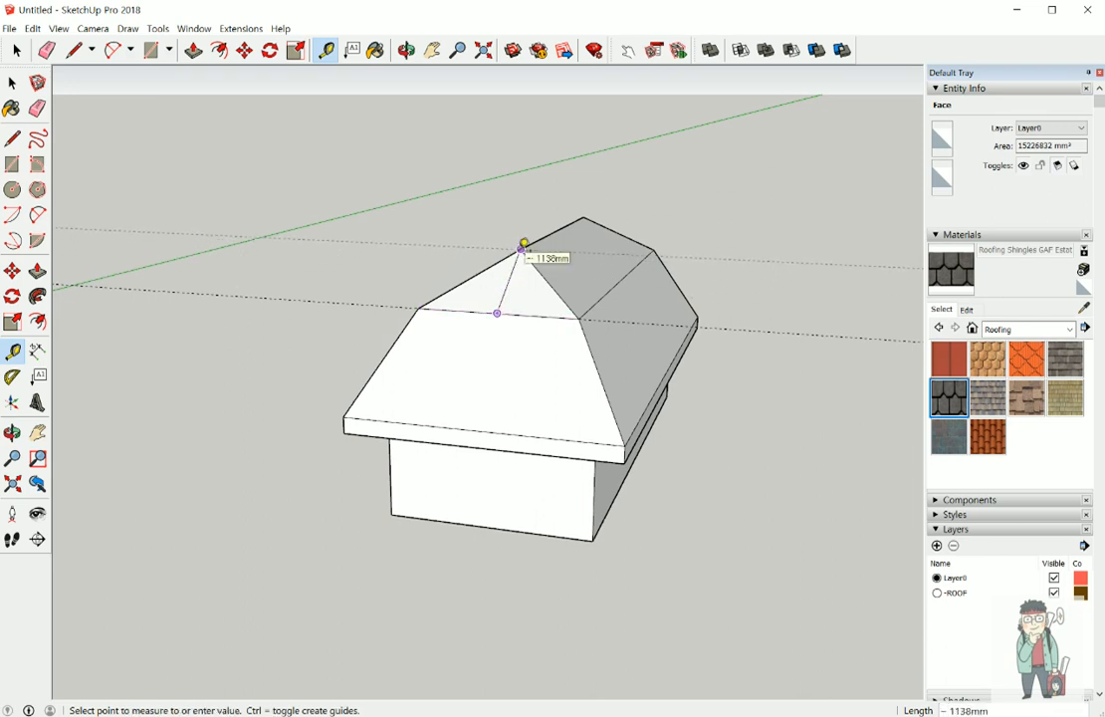
left_click(527, 245)
key("space")
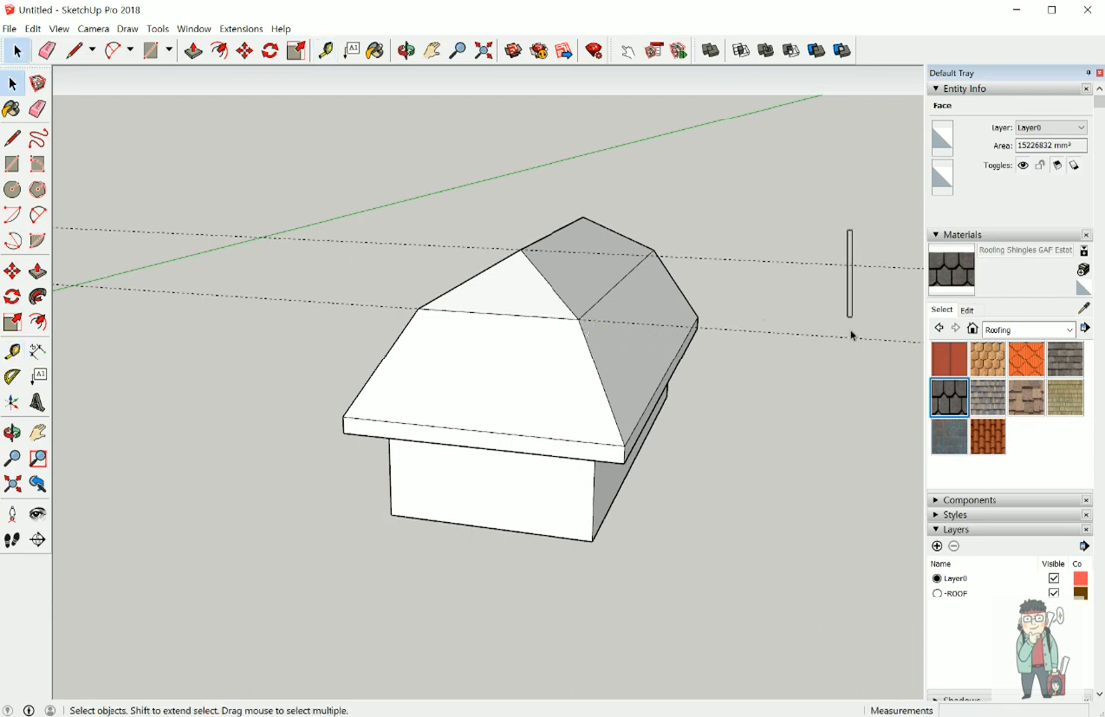
key("Delete")
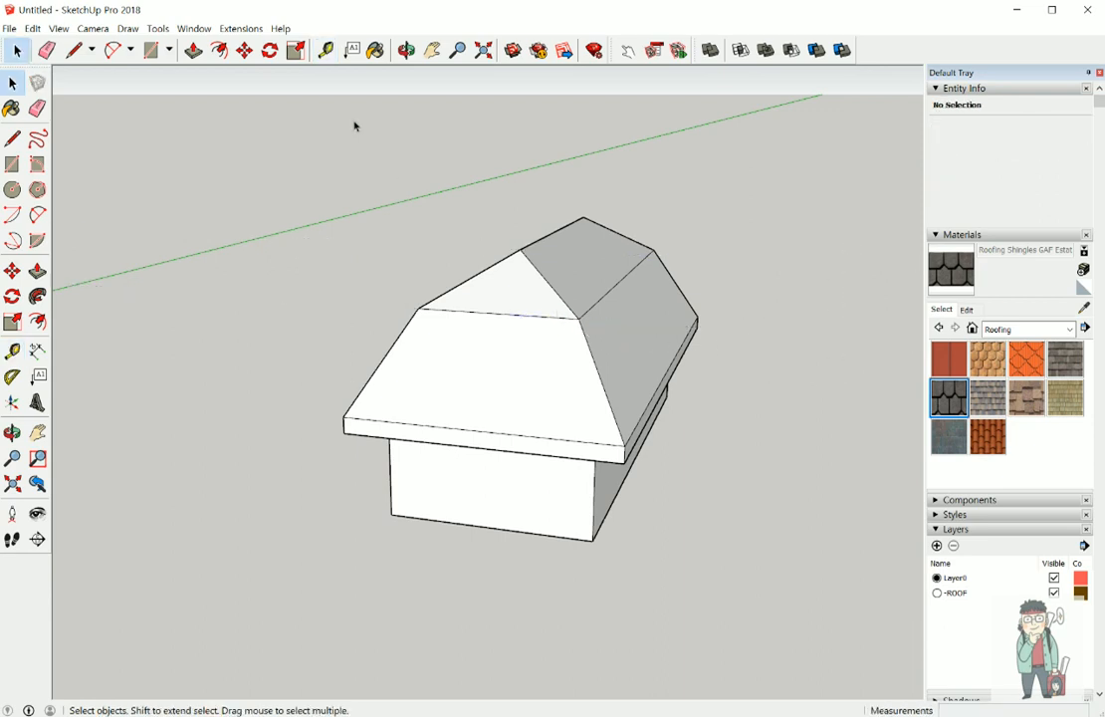
Step: Delete the mansard roof group from the box
left_click(241, 31)
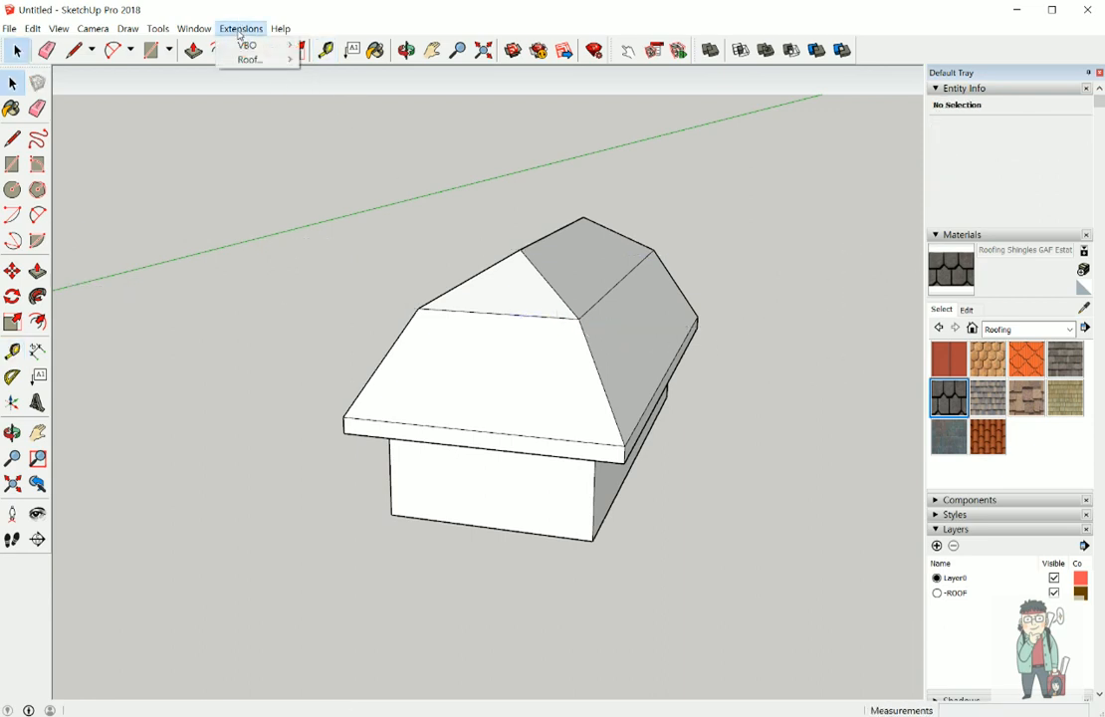
mouse_move(249, 61)
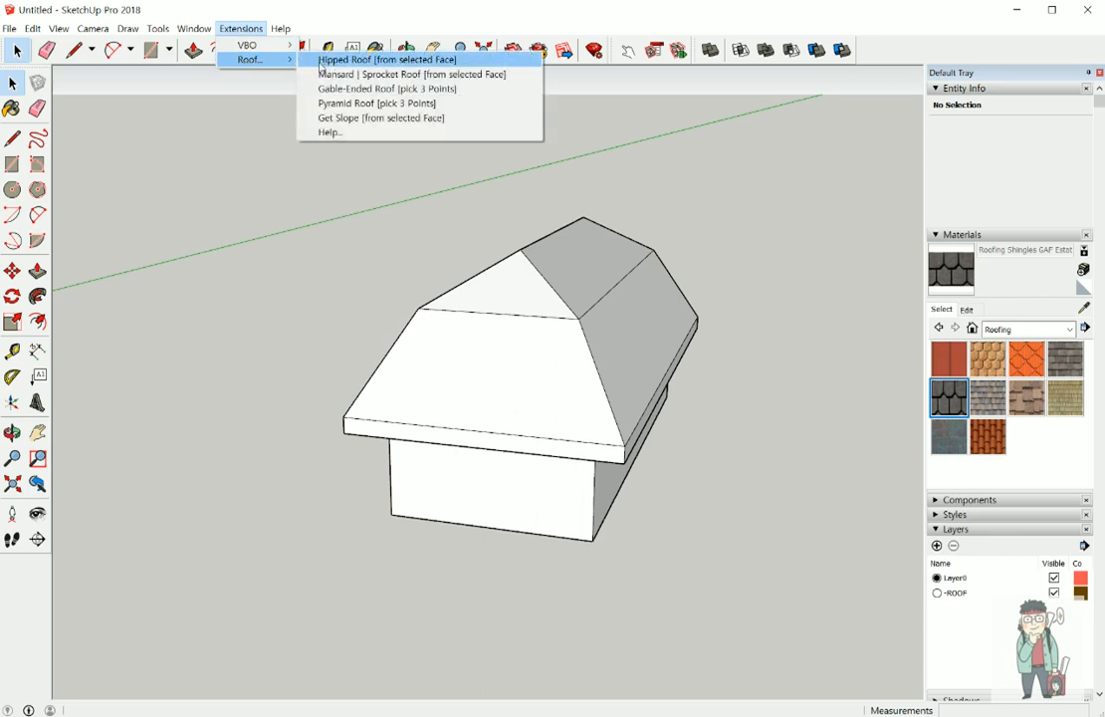
left_click(560, 337)
left_click(556, 336)
key("Delete")
Step: Create a gable-ended roof on the box: slope 30, fascia 200 mm, soffit and gables 400 mm, first gable Verge with Fascia [All Equal], second Verge from Fascia
left_click(526, 373)
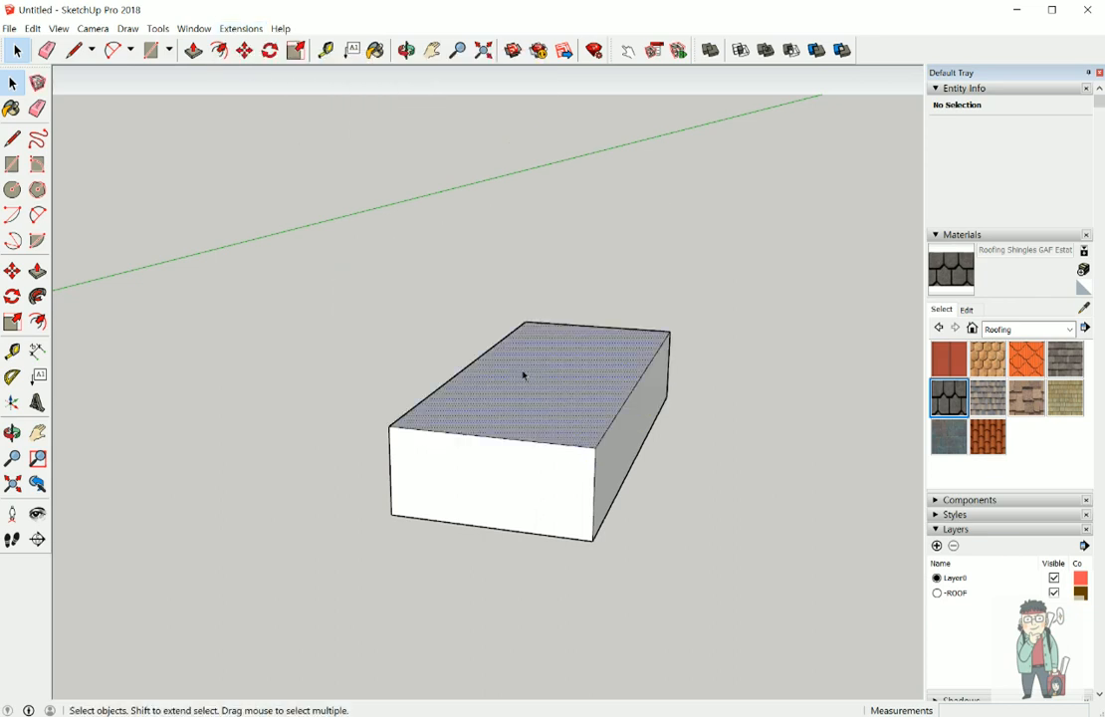
left_click(241, 29)
mouse_move(254, 61)
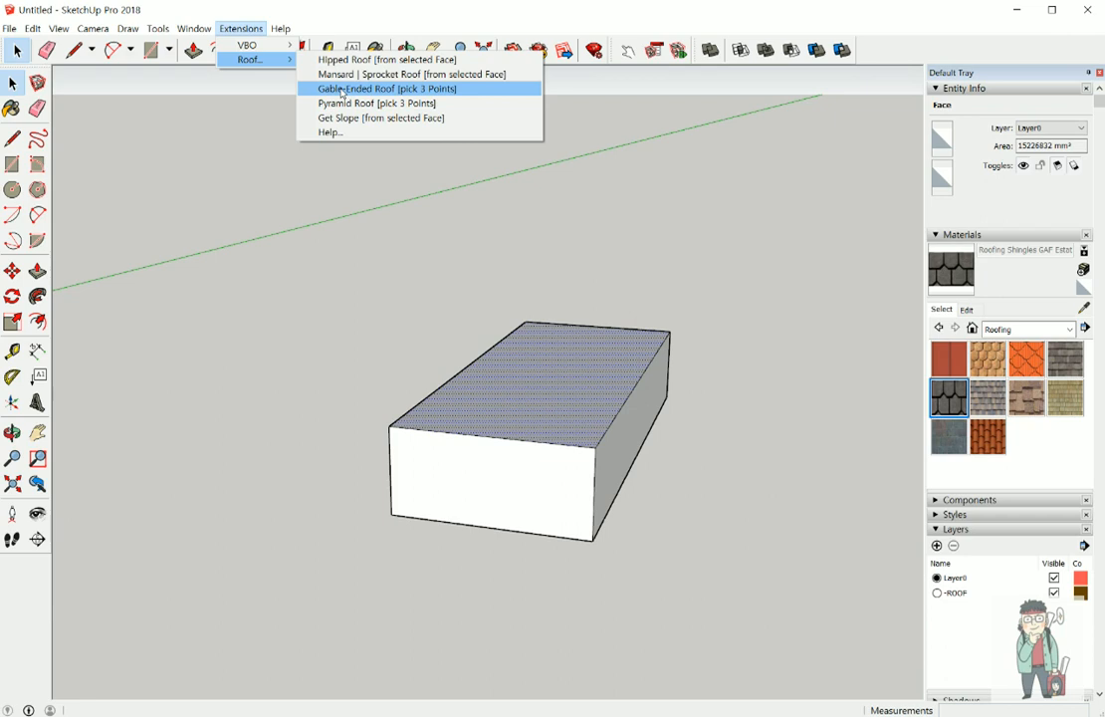
left_click(344, 92)
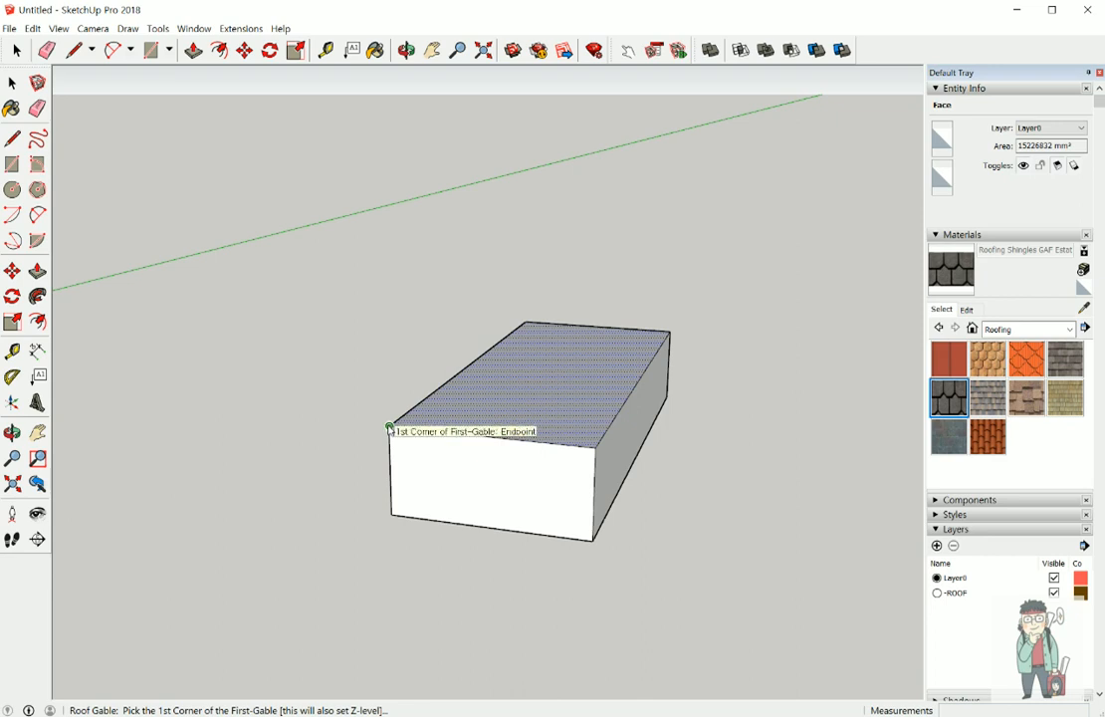
left_click(389, 429)
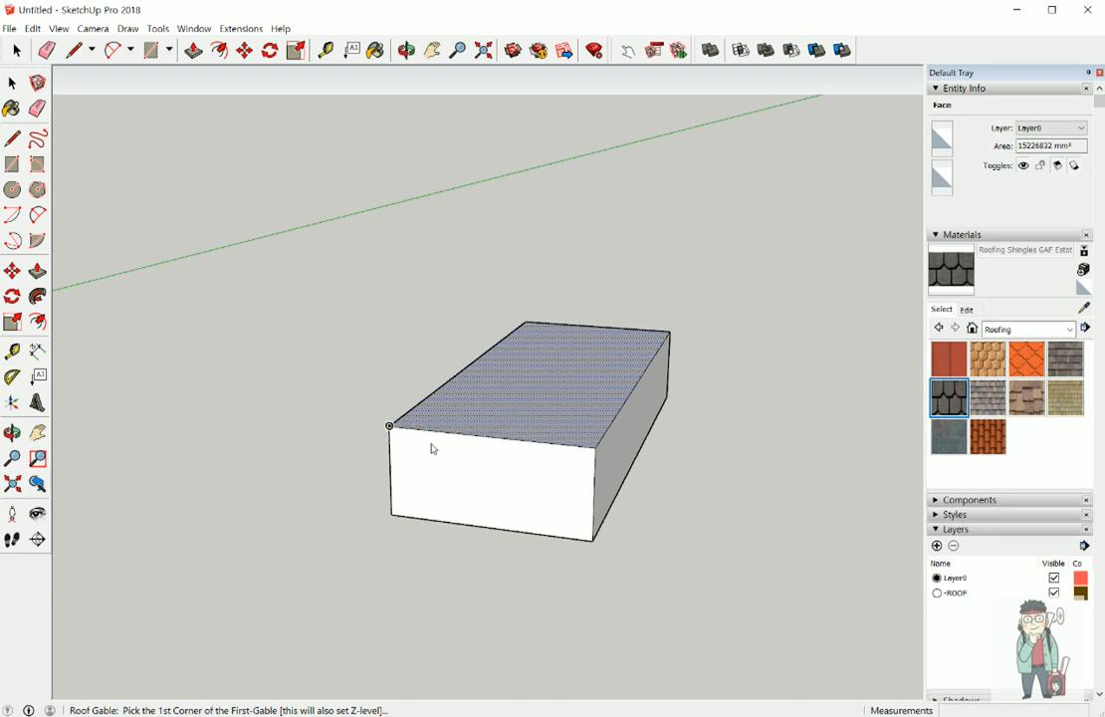
left_click(397, 428)
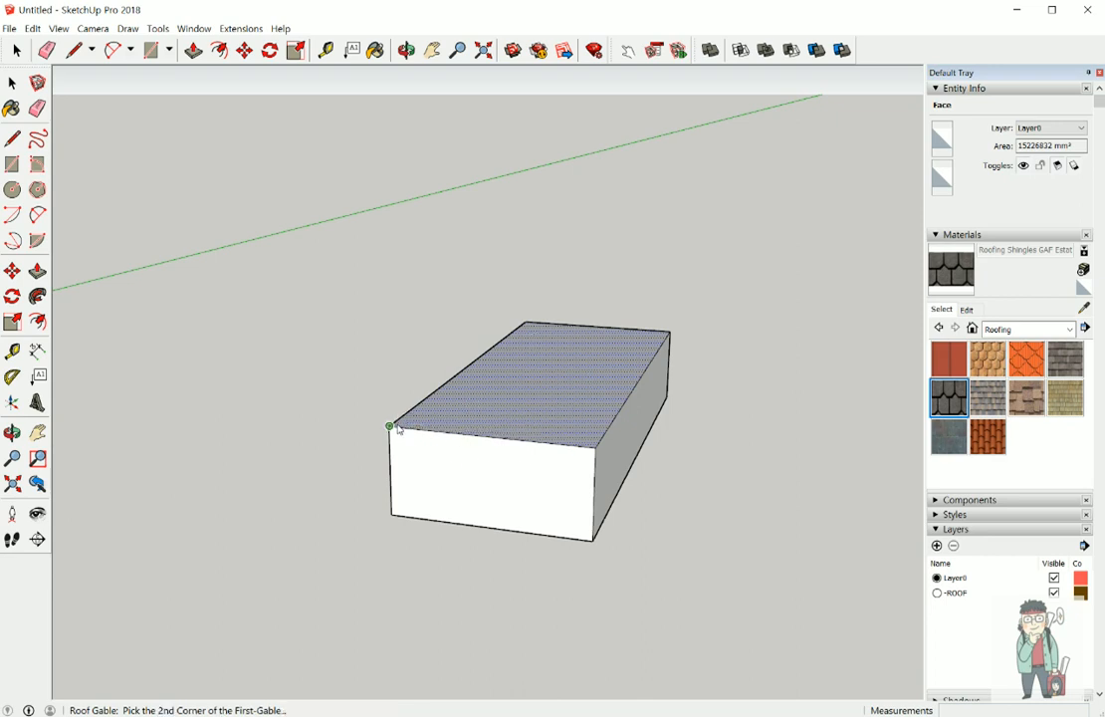
left_click(596, 448)
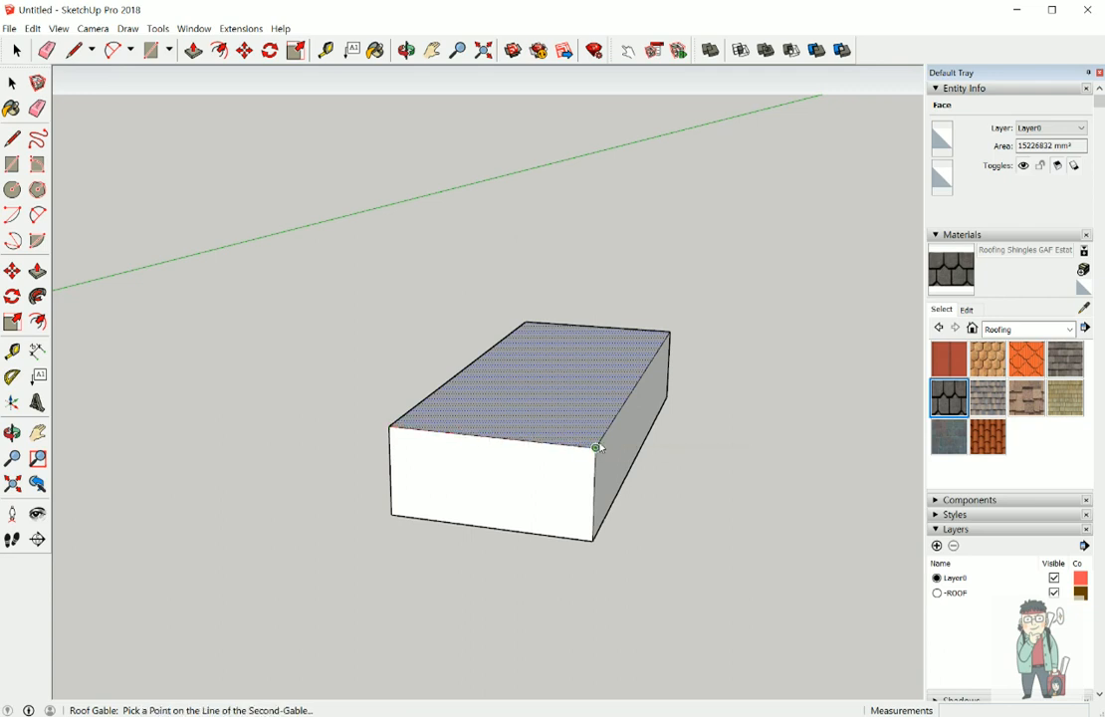
left_click(668, 334)
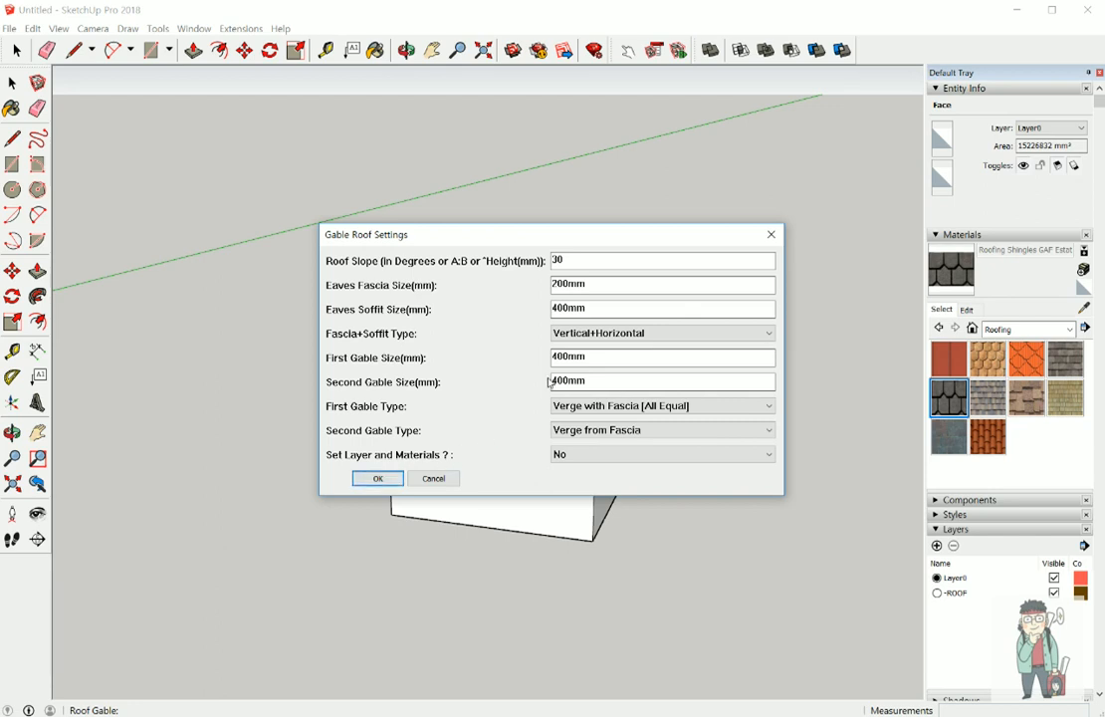
left_click(379, 479)
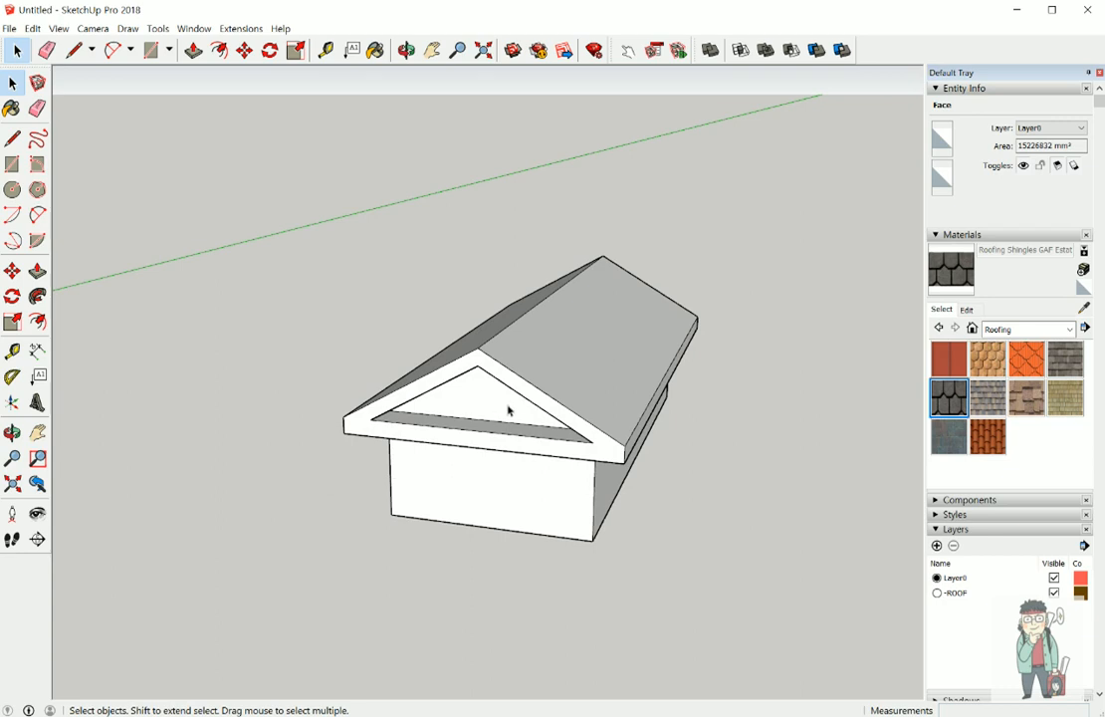
Step: Delete the gable roof from the box and look over the labelled ridge, verge and gable on the neighbouring sample house
middle_click_drag(570, 361, 399, 383)
left_click(579, 337)
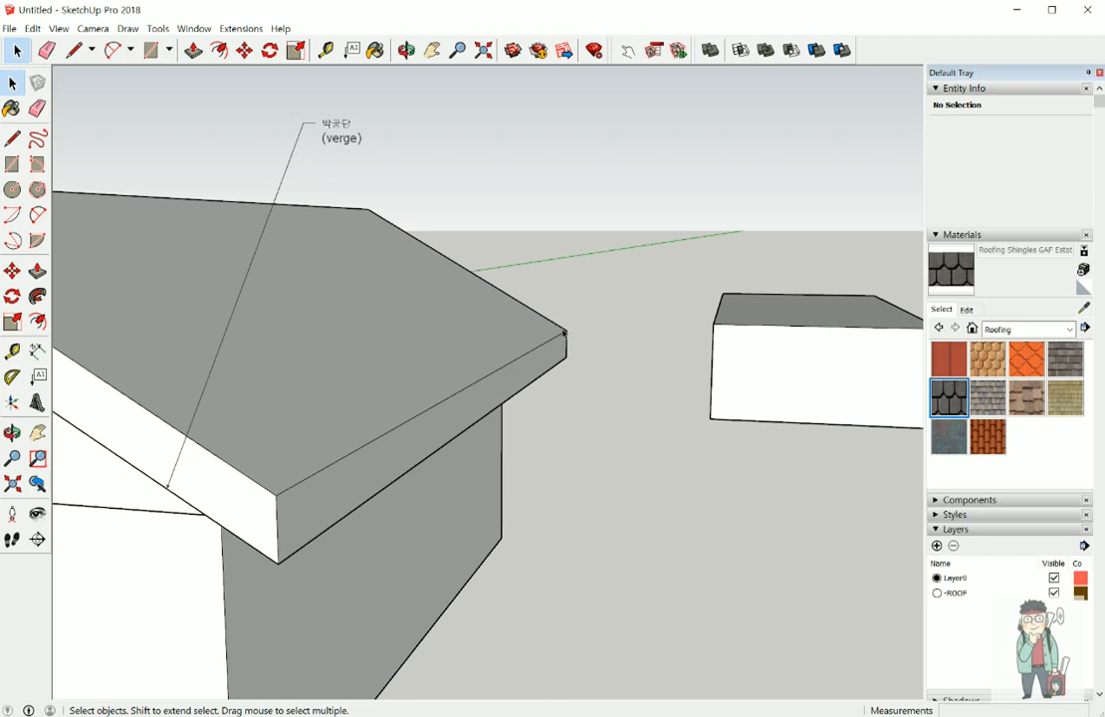
scroll(564, 334, "down", 8)
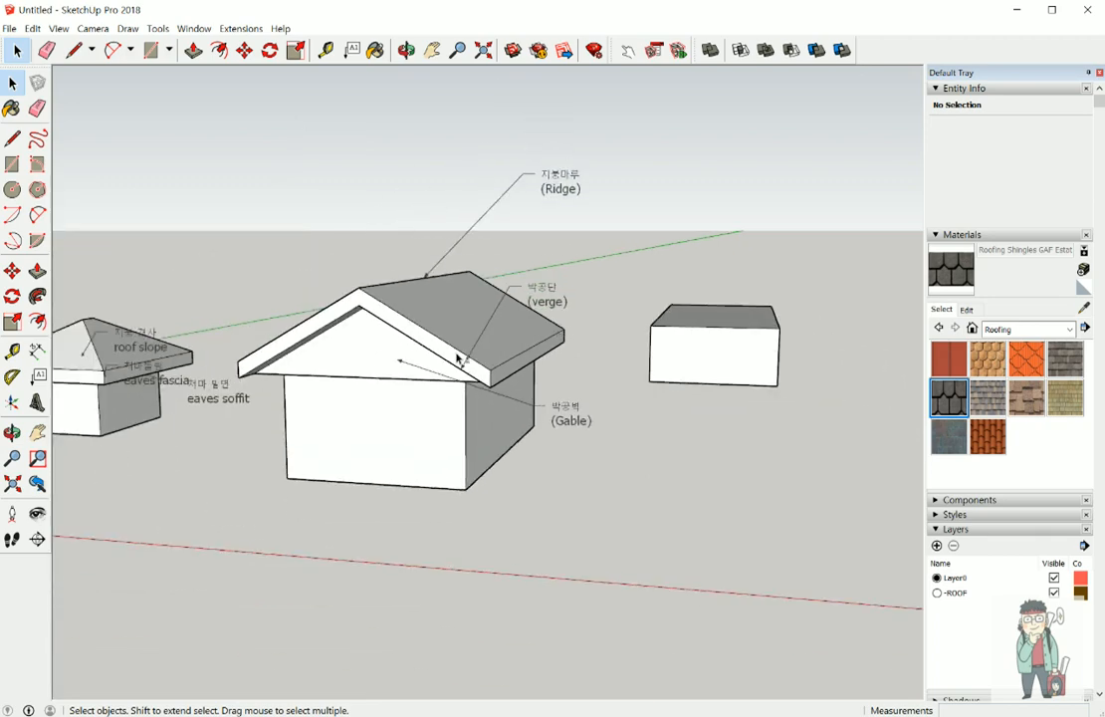
middle_click_drag(456, 354, 457, 353)
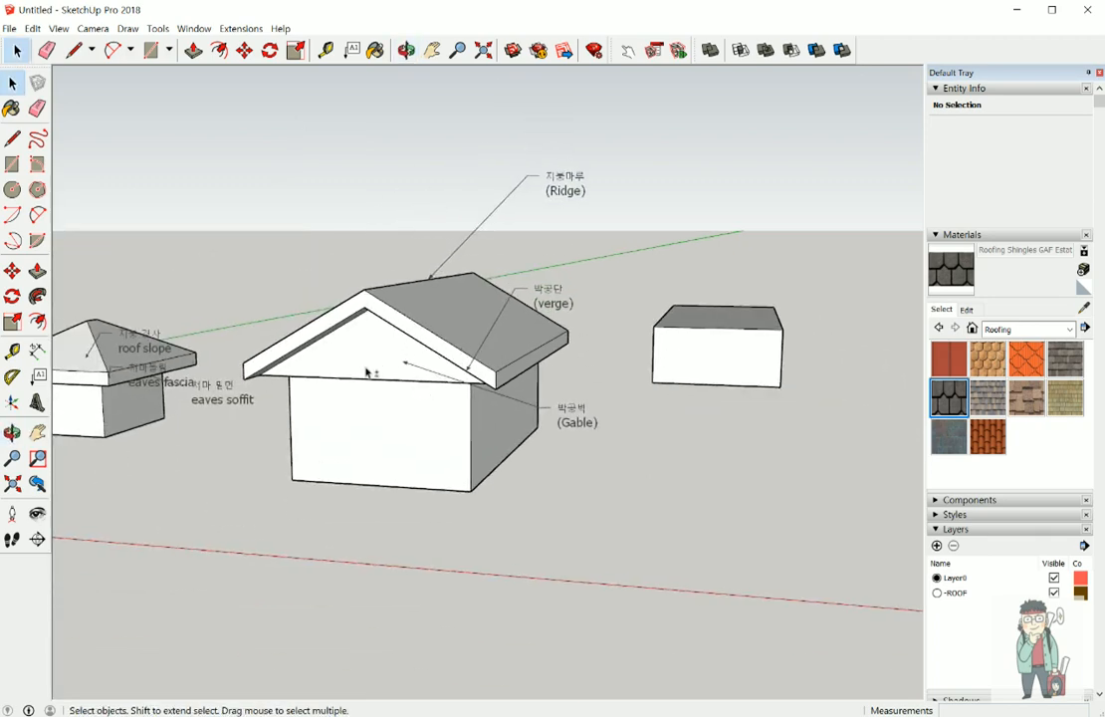
Step: Create a gable-ended roof on the bare box with first gable type Blank with Fascia and second gable type Verge from Fascia
middle_click_drag(597, 277, 625, 350)
middle_click_drag(703, 339, 566, 444, "shift")
left_click(580, 421)
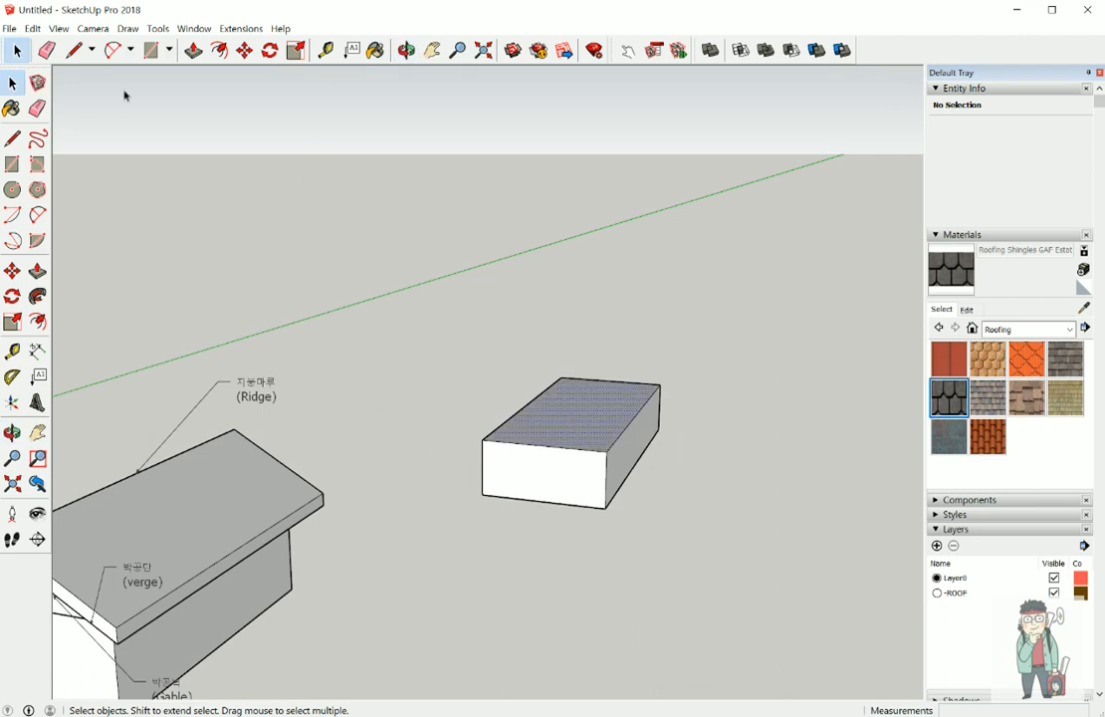
left_click(241, 27)
mouse_move(244, 60)
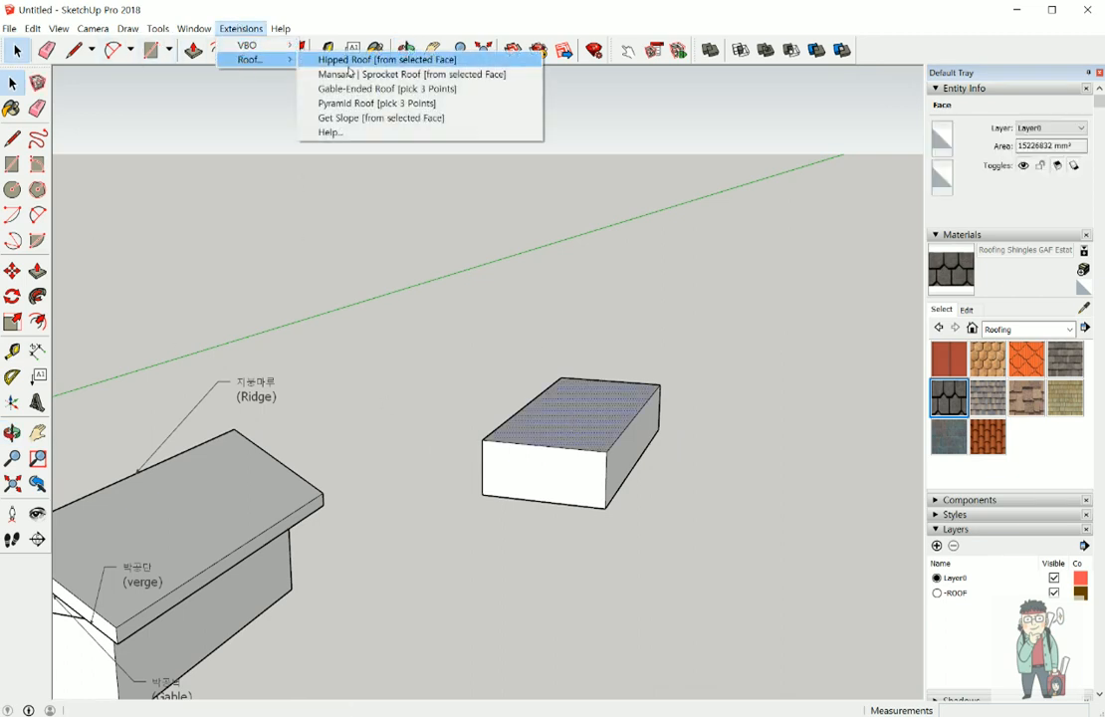
left_click(329, 89)
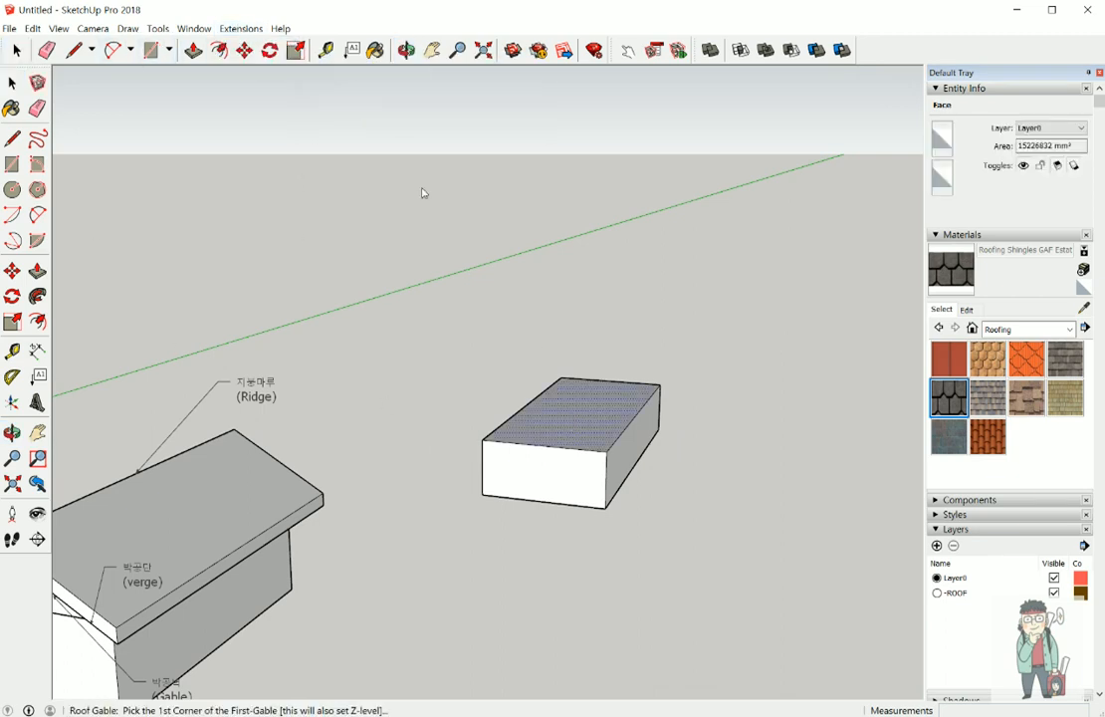
left_click(484, 442)
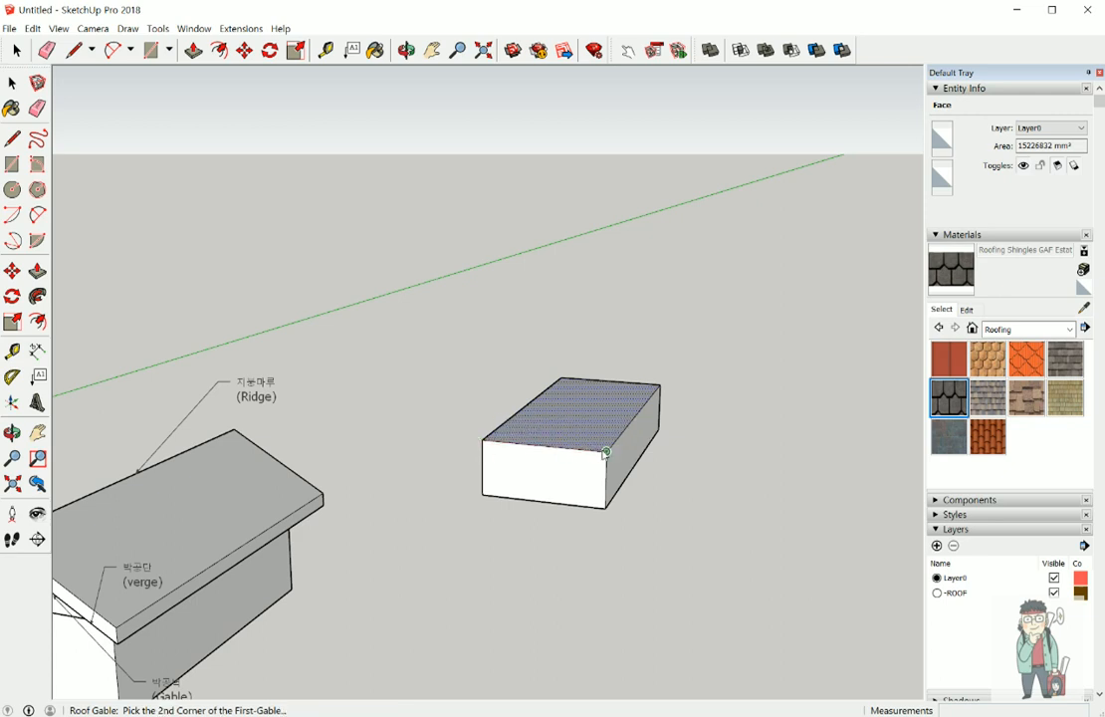
left_click(606, 451)
left_click(657, 391)
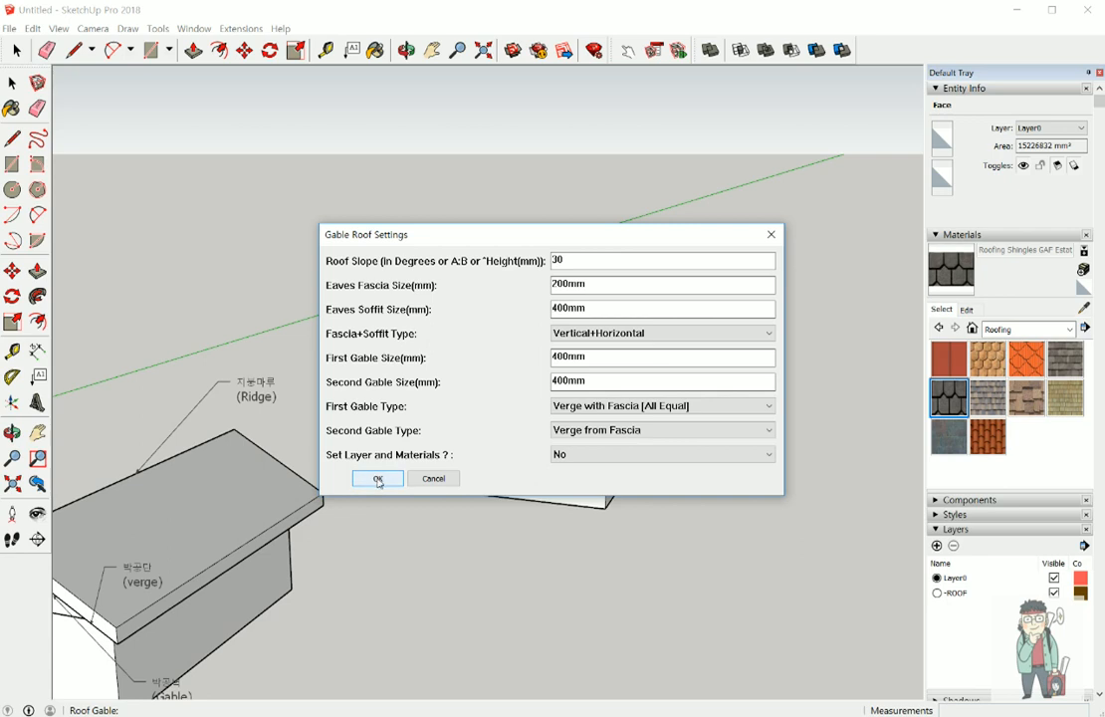
left_click(607, 407)
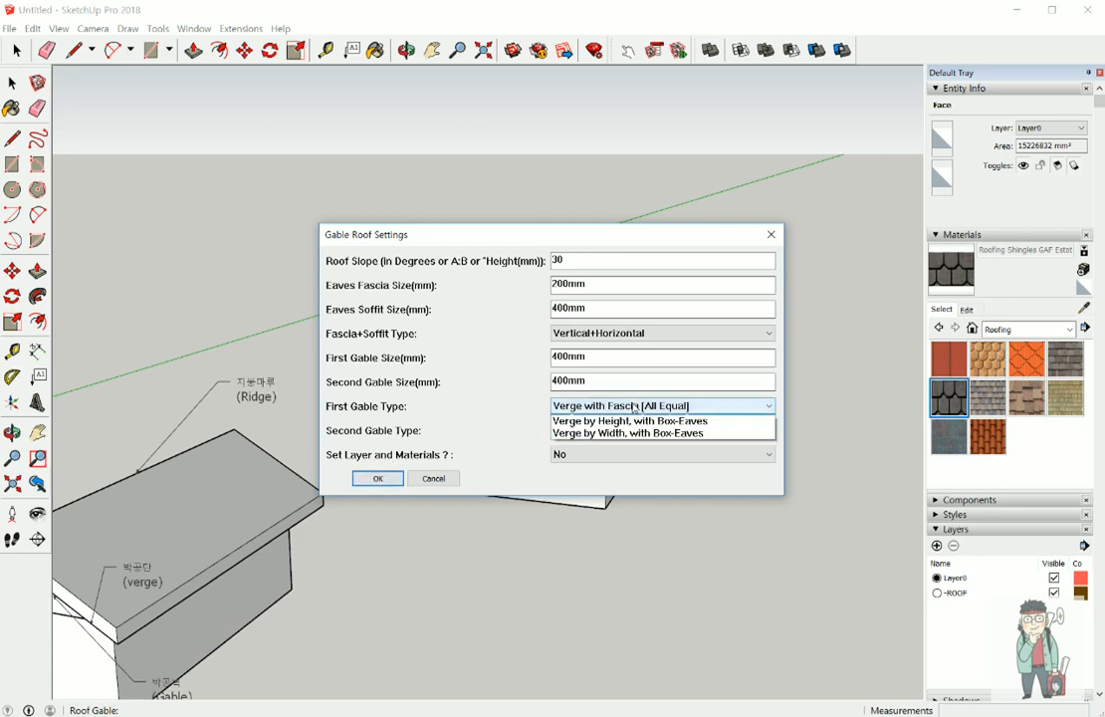
left_click(623, 435)
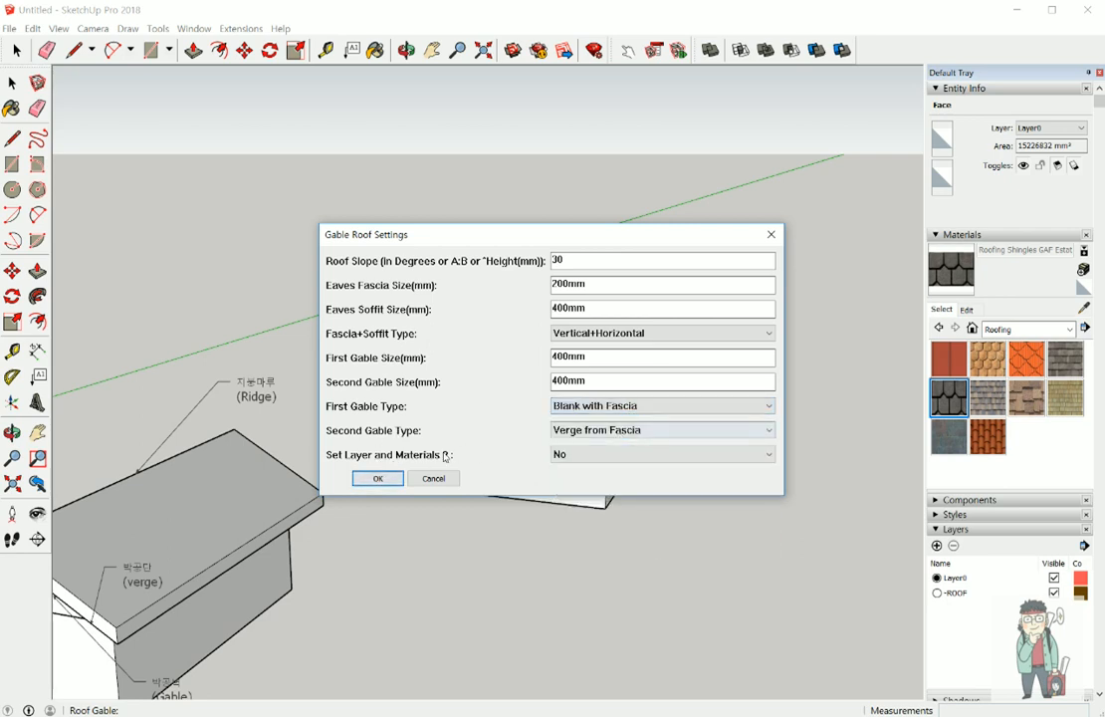
left_click(378, 479)
Step: Delete the roof with the blank first gable from the box
scroll(593, 414, "up", 3)
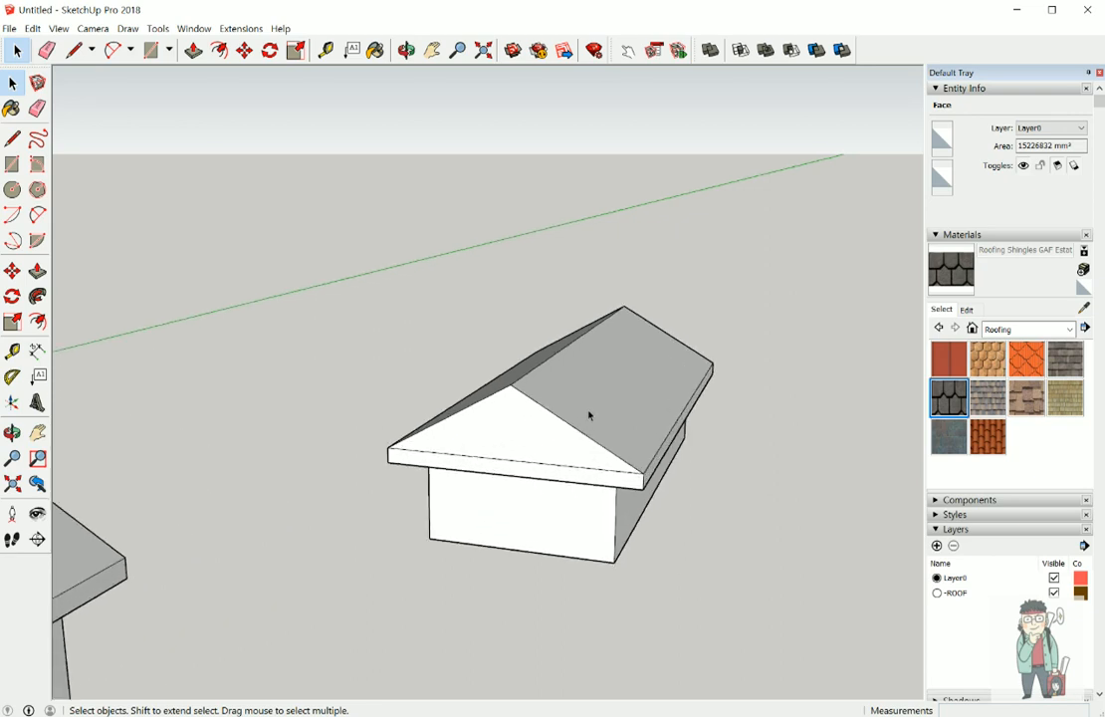
middle_click_drag(590, 418, 554, 388)
left_click(555, 389)
key("Delete")
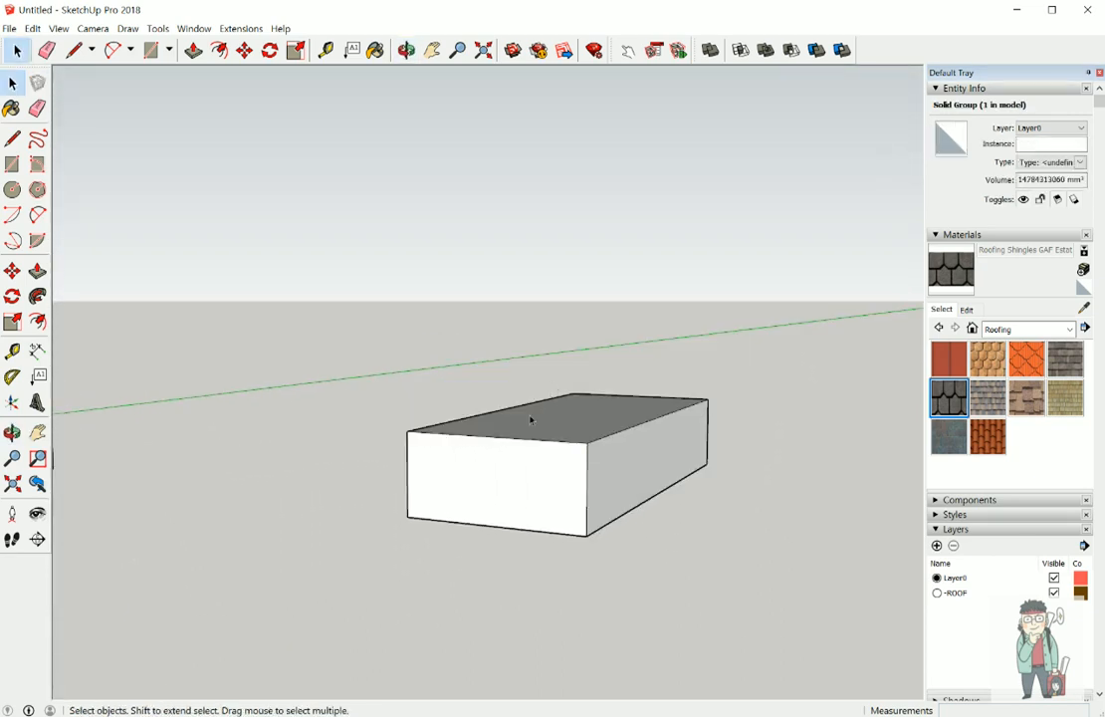
Step: Create a gable-ended roof on the box with slope 30, fascia 200 mm, soffit and gables 400 mm, both gable types Verge from Fascia
left_click(531, 422)
left_click(242, 30)
mouse_move(249, 61)
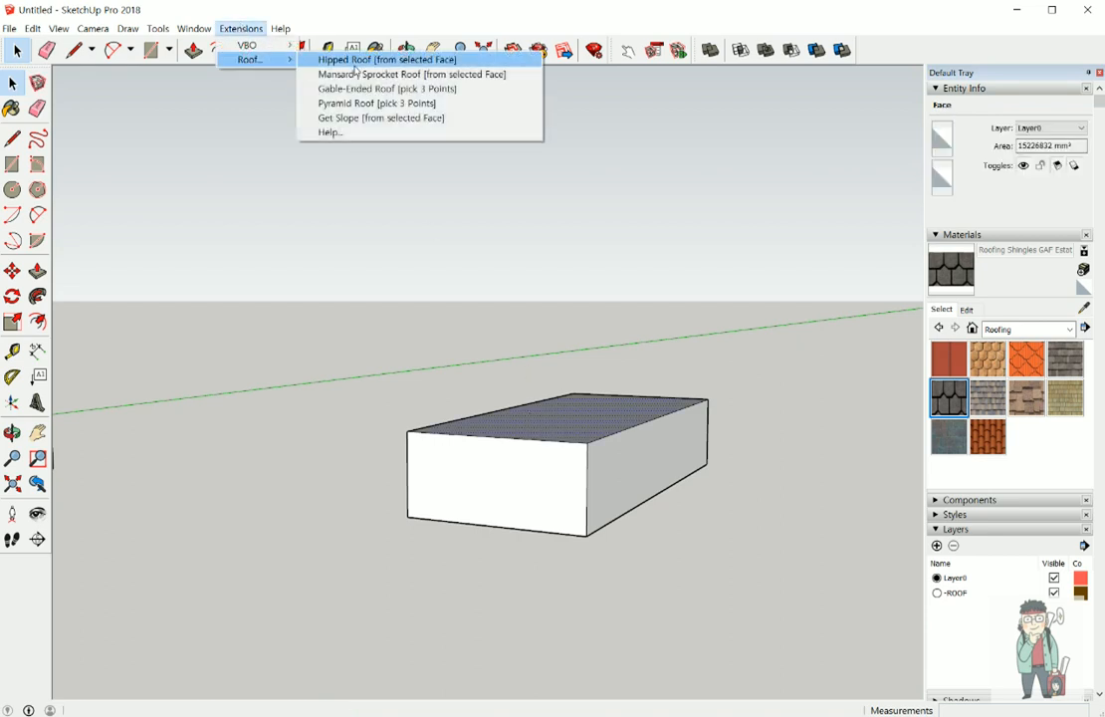
left_click(339, 89)
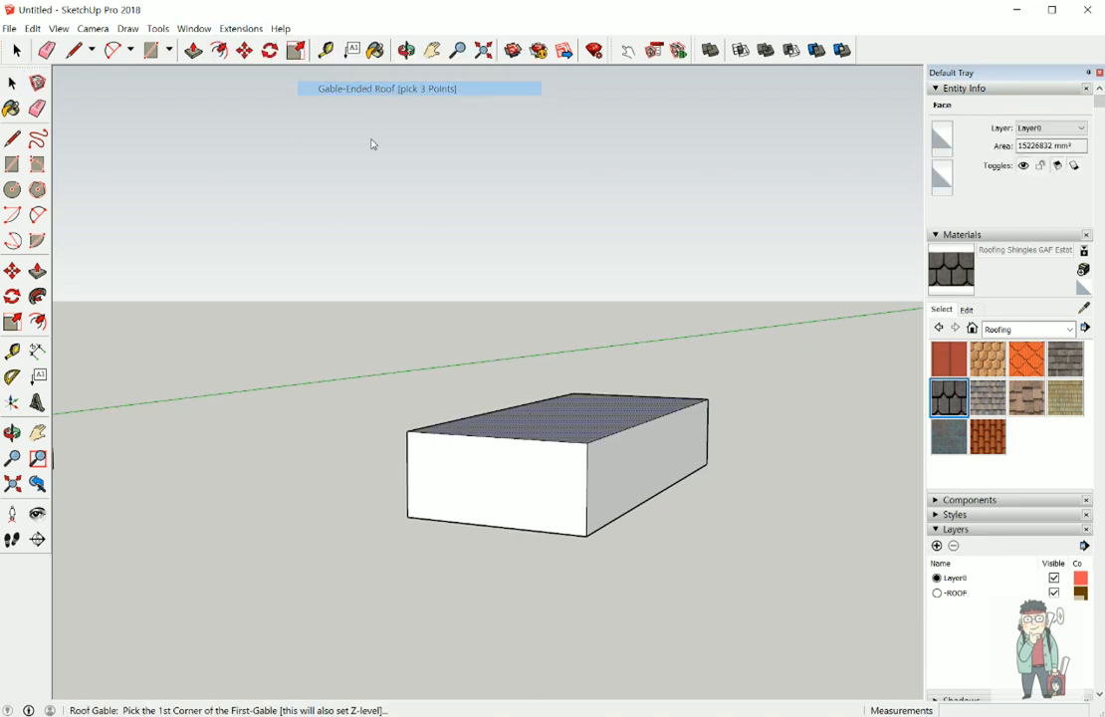
left_click(408, 432)
left_click(578, 442)
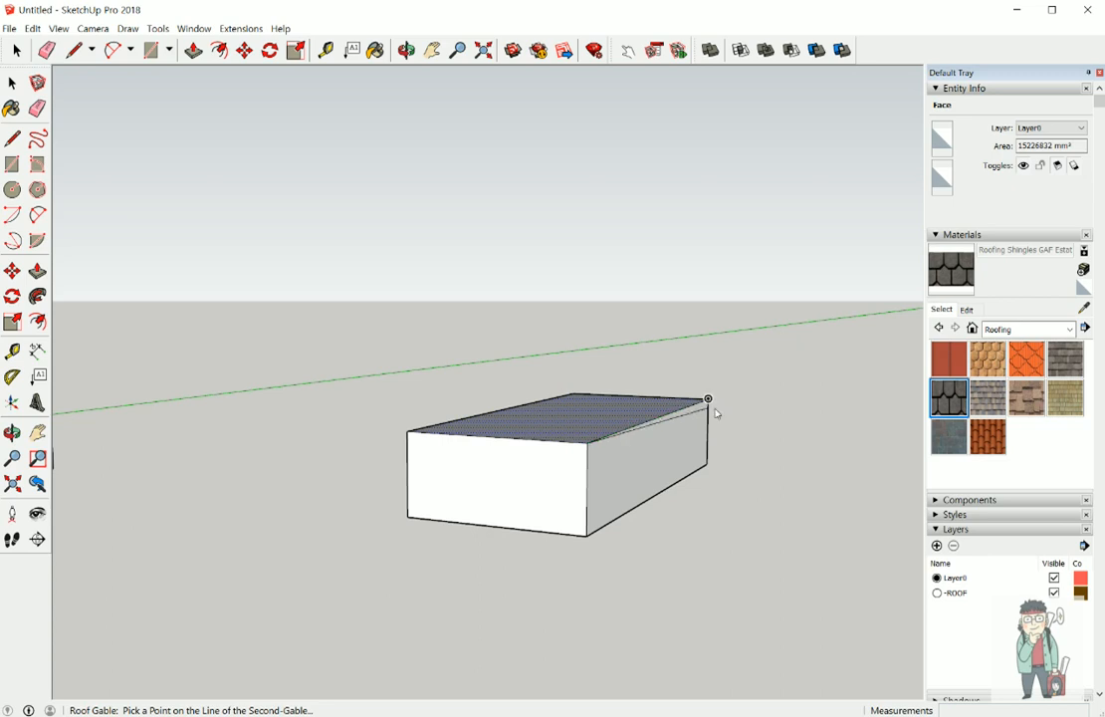
left_click(708, 400)
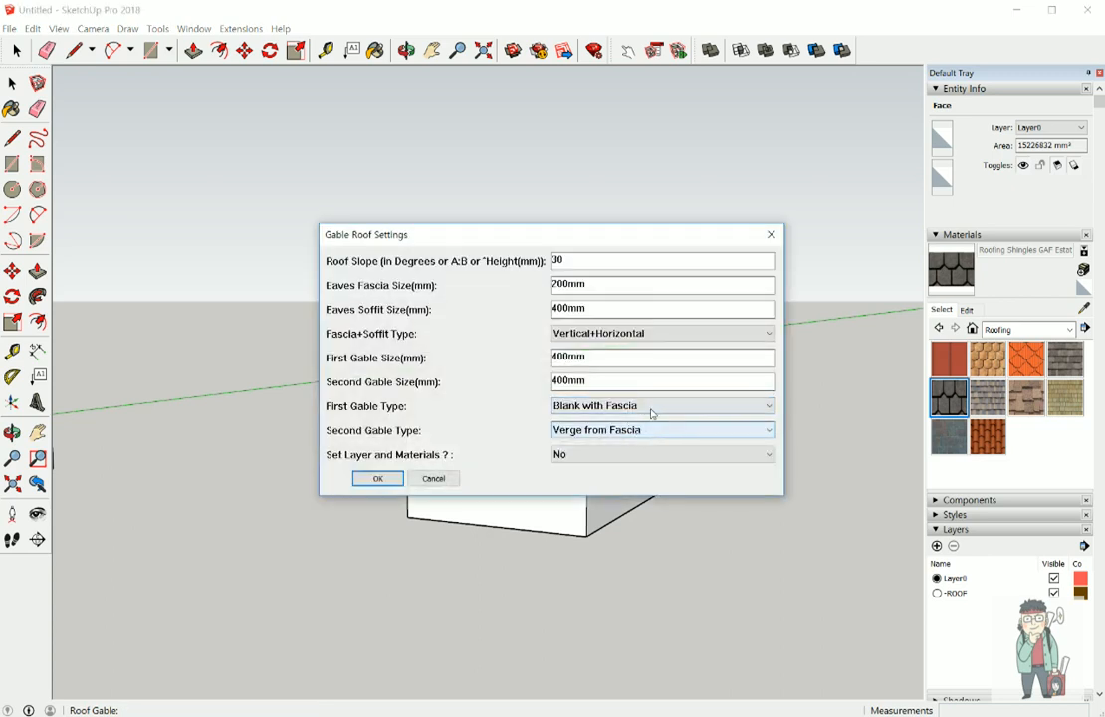
left_click(651, 408)
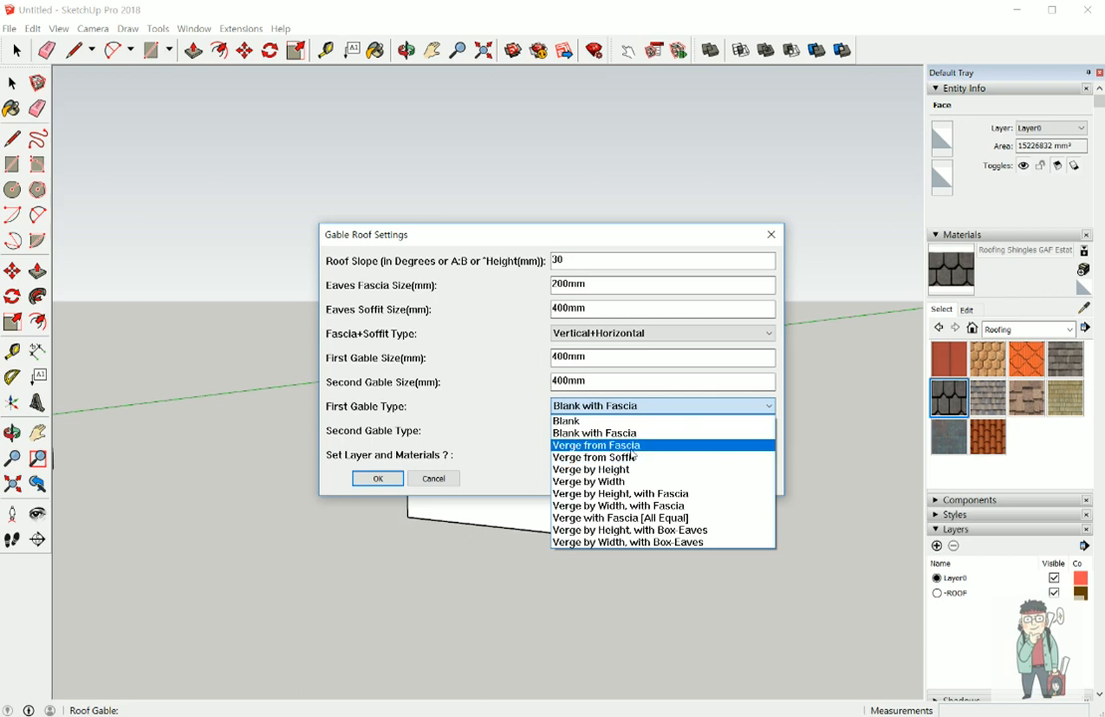
left_click(631, 447)
left_click(379, 479)
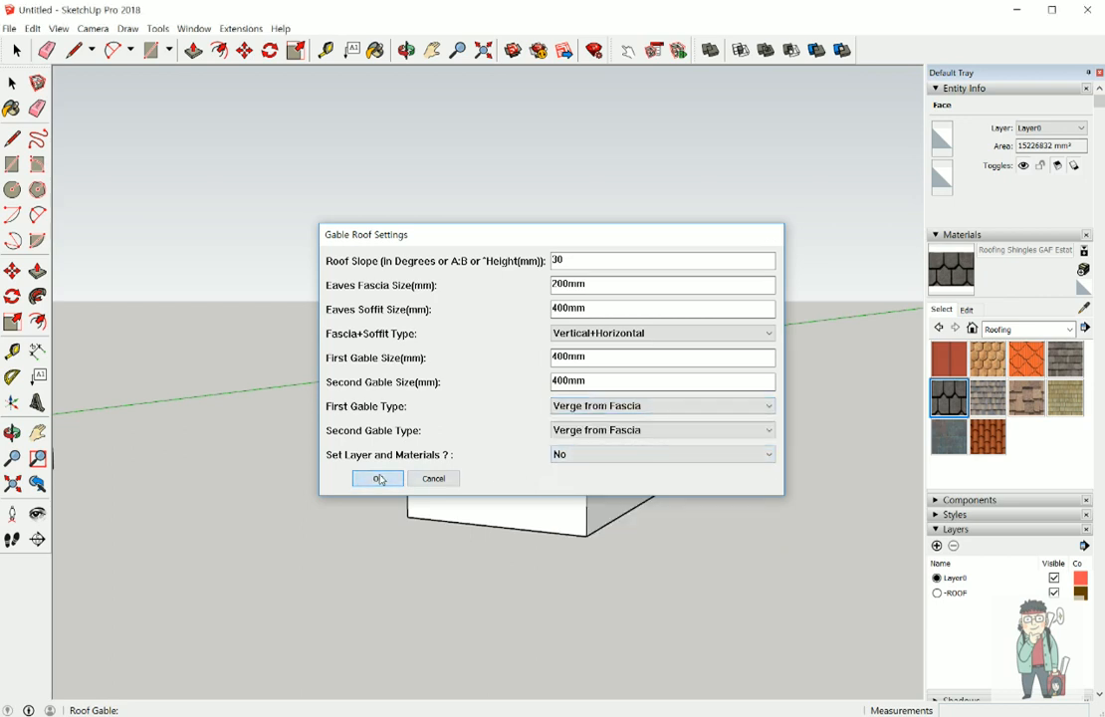
Step: Examine the new gable roof's verges, fascia and both gable ends from all sides, alongside the labelled sample houses
mouse_move(498, 389)
middle_mouse_down()
mouse_move(593, 394)
mouse_move(631, 383)
middle_mouse_up()
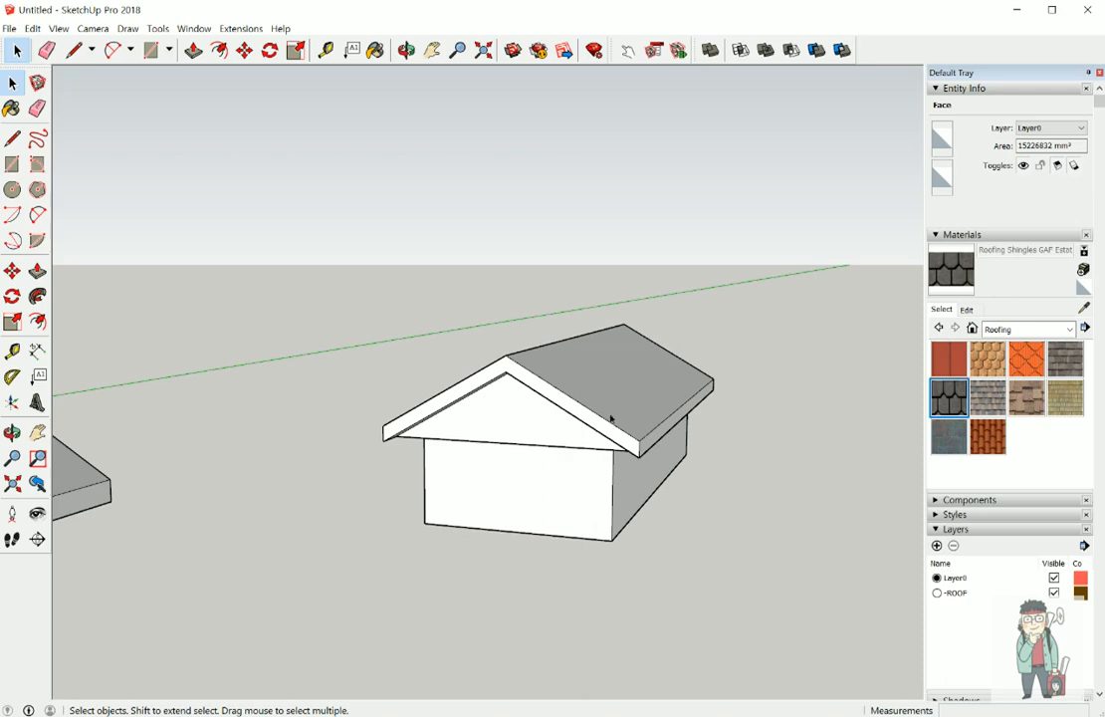
middle_click_drag(723, 383, 488, 385)
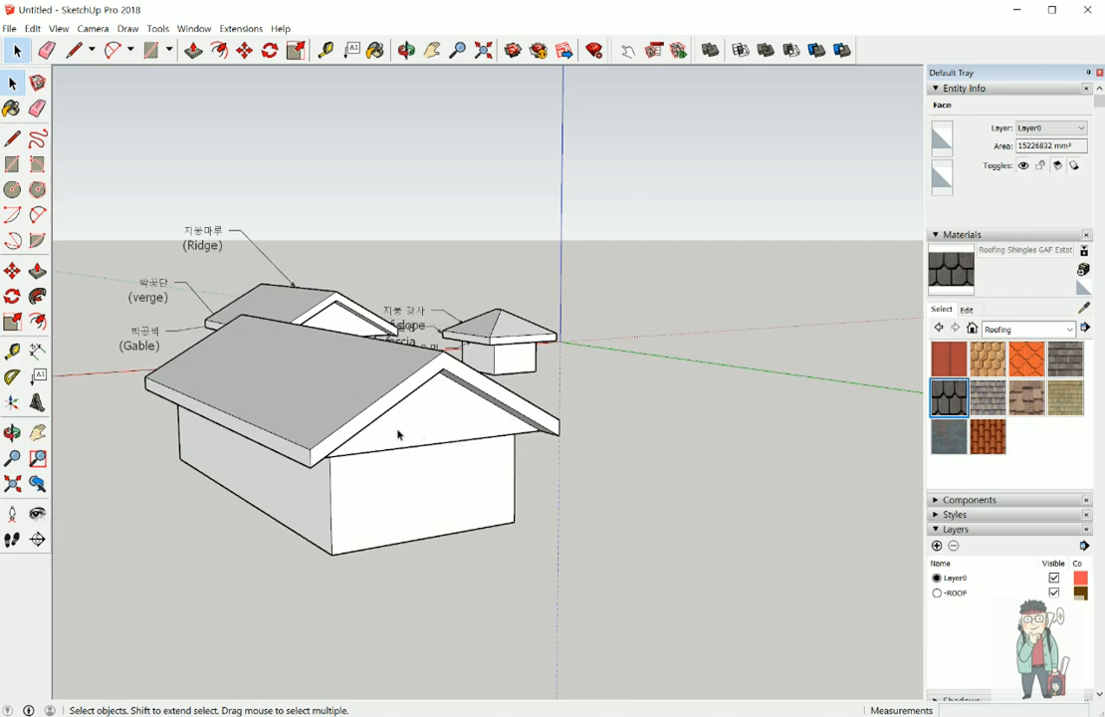
middle_click_drag(399, 434, 583, 328)
middle_click_drag(415, 323, 362, 349)
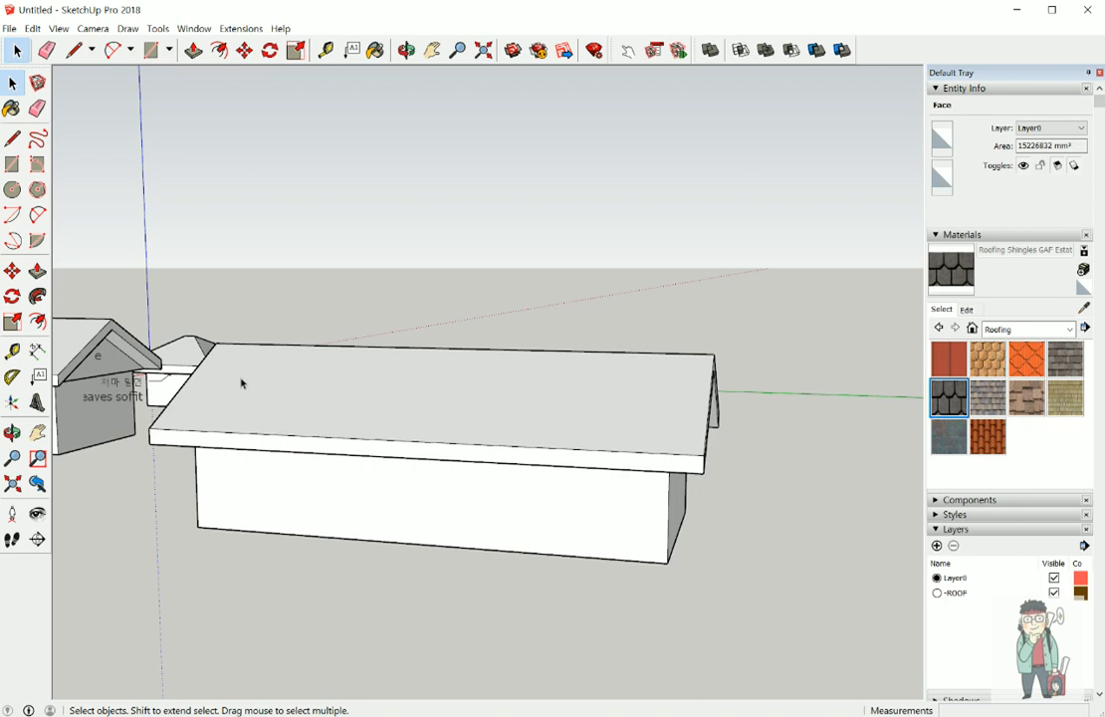
middle_click_drag(254, 313, 169, 337)
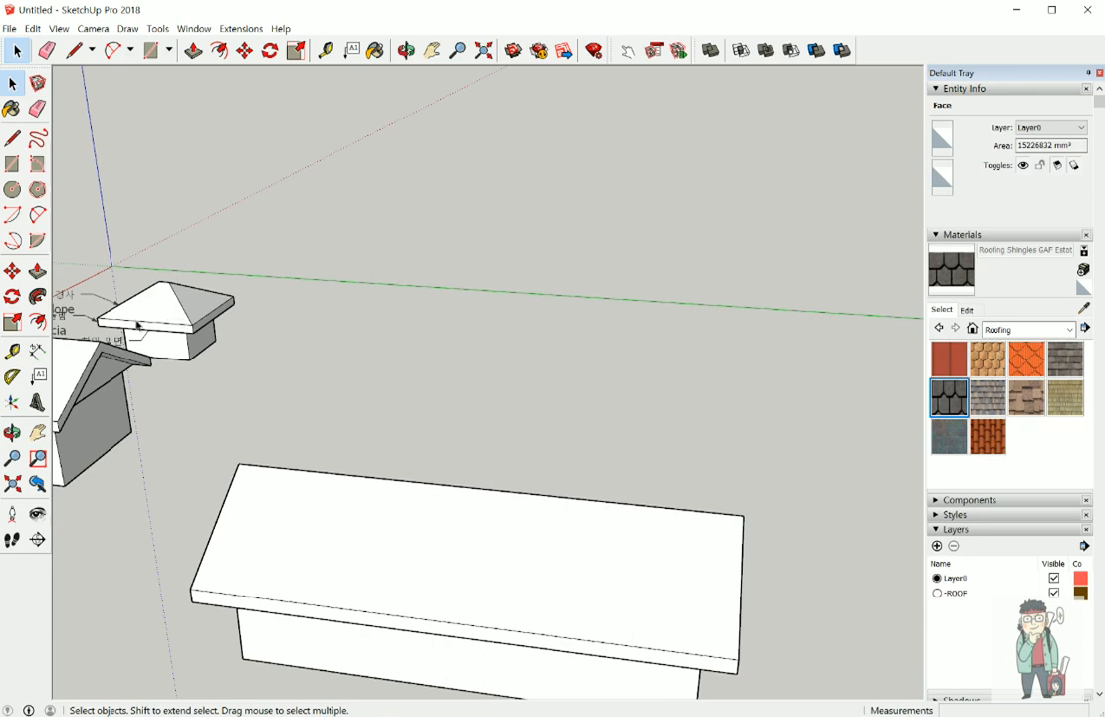
middle_click_drag(360, 555, 634, 503)
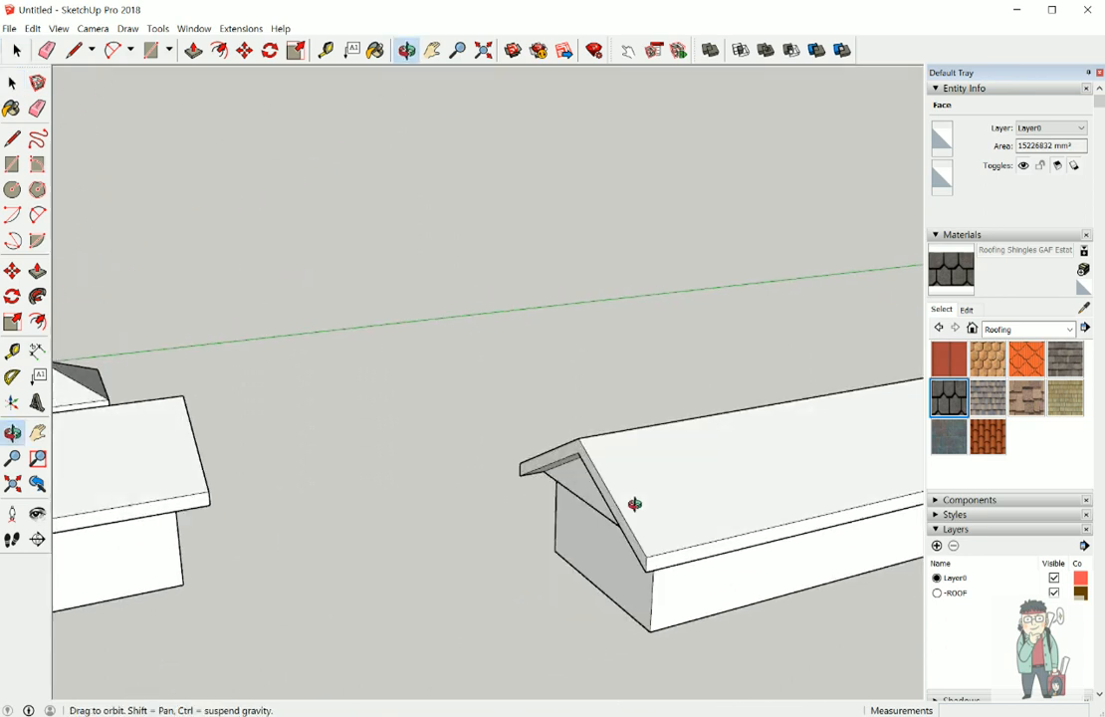
middle_click_drag(735, 501, 597, 481)
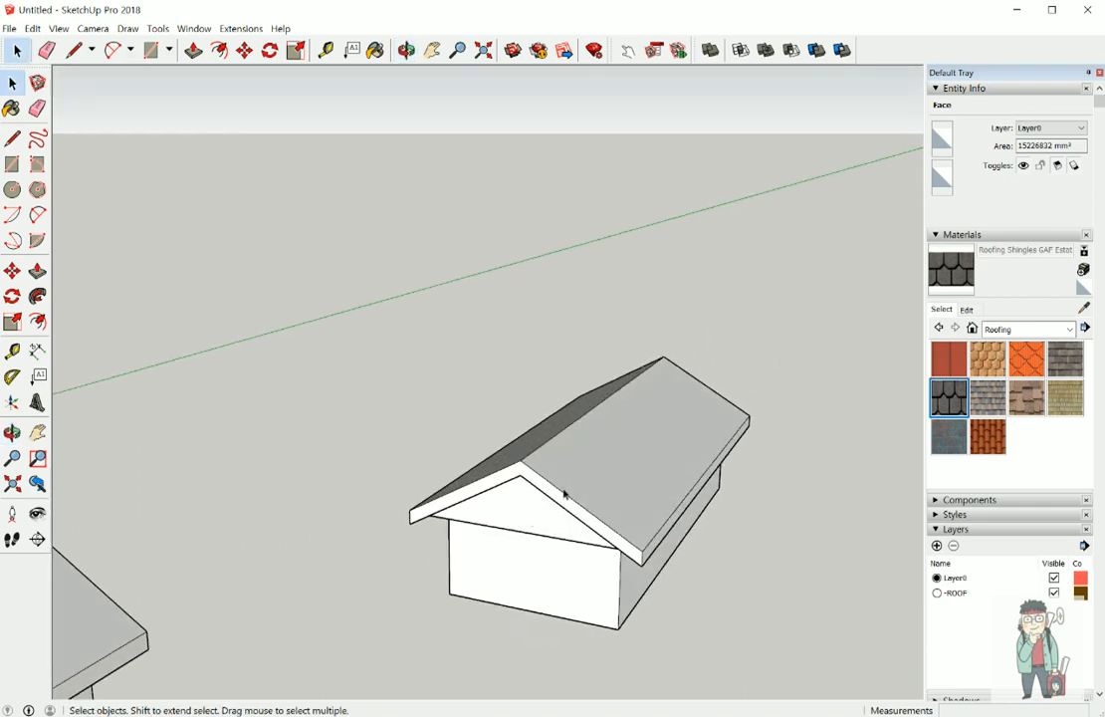
middle_click_drag(574, 485, 633, 472)
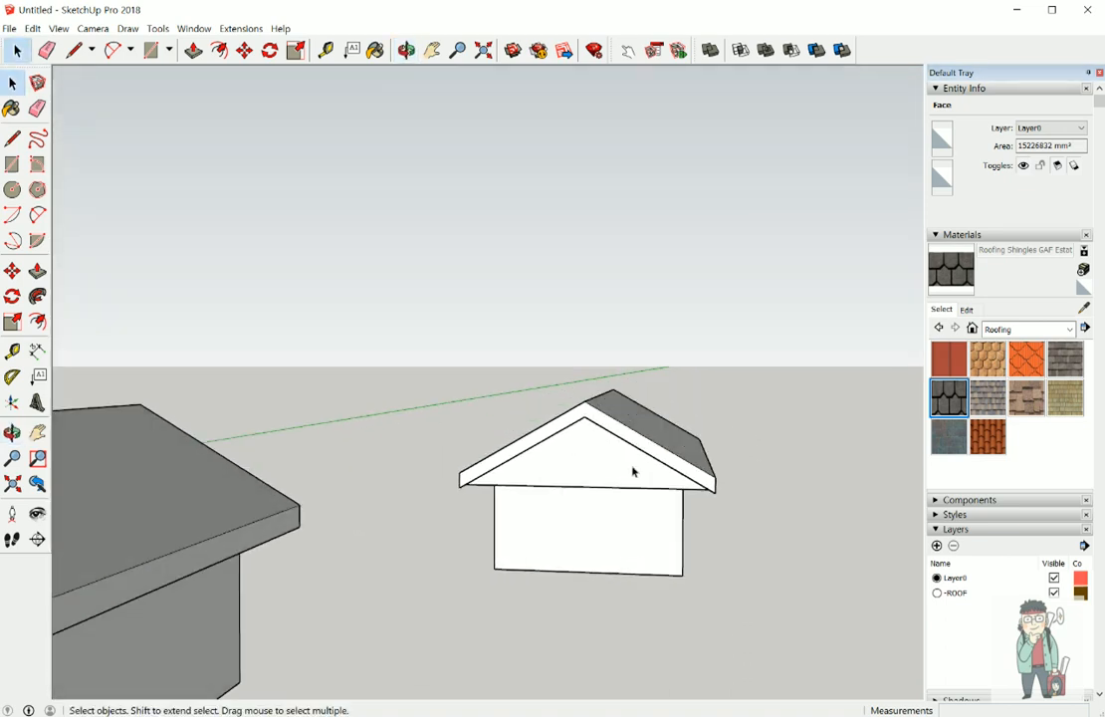
Step: Delete the gable roof with two Verge from Fascia ends from the box and select the box's top face
left_click(614, 435)
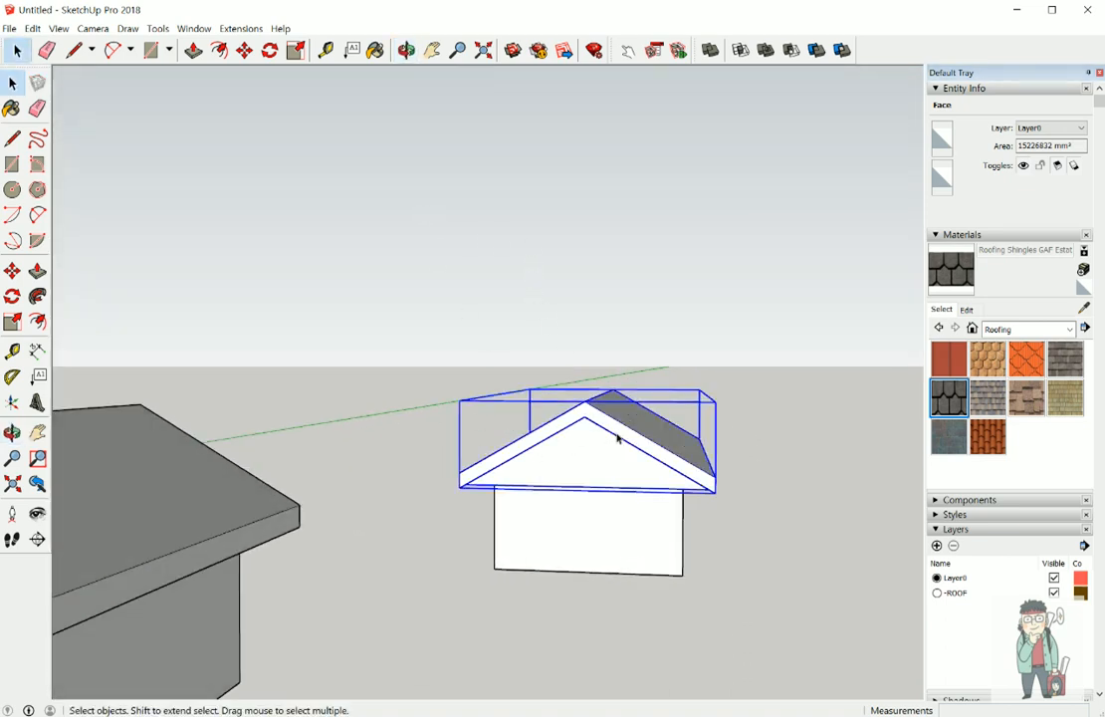
middle_click_drag(683, 400, 635, 487)
double_click(636, 487)
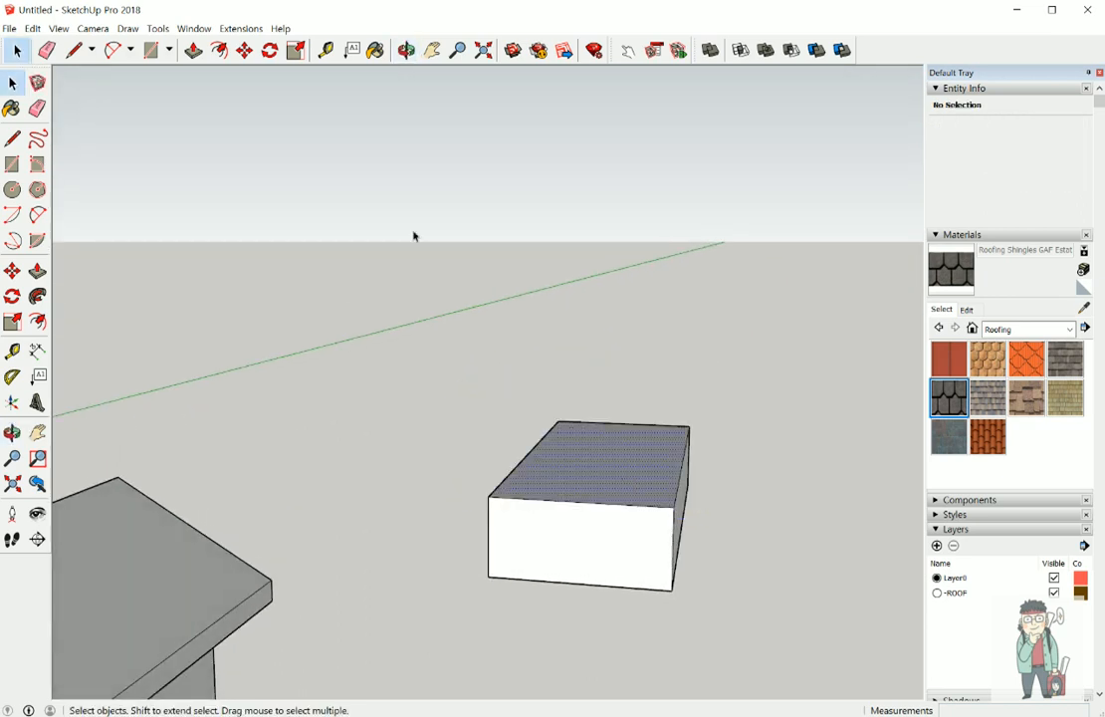
Step: Create a gable-ended roof on the box with first gable size 200 mm, first gable type Verge by Height, with Fascia, and verge height 200 mm
left_click(241, 28)
mouse_move(255, 62)
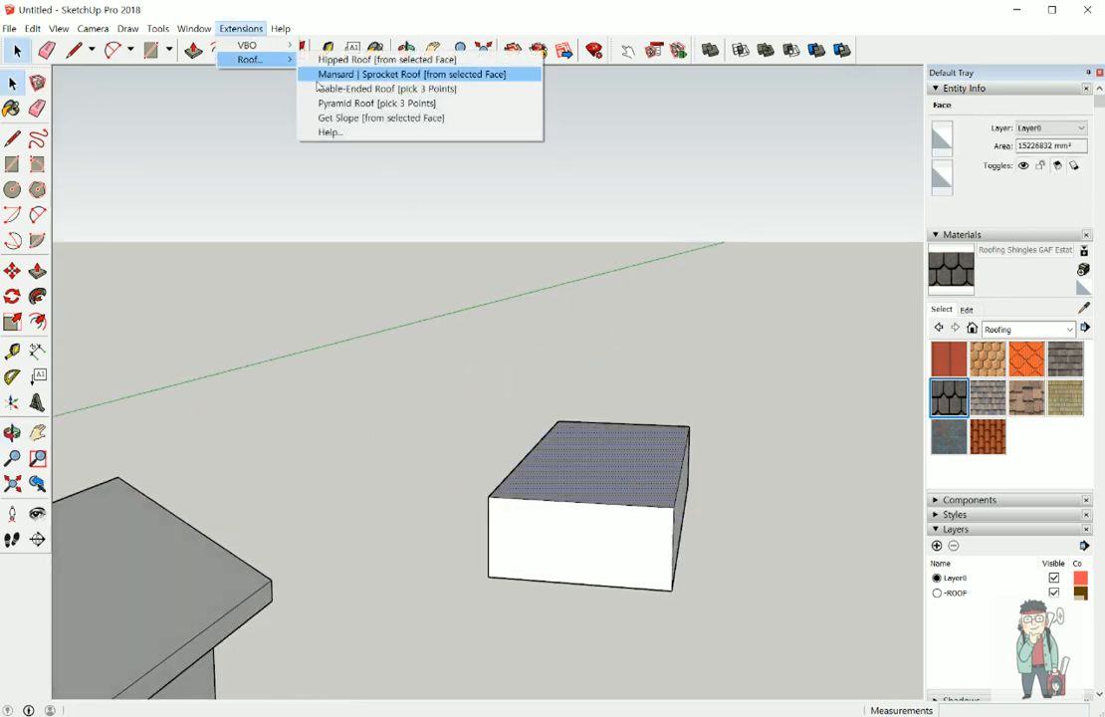
left_click(365, 88)
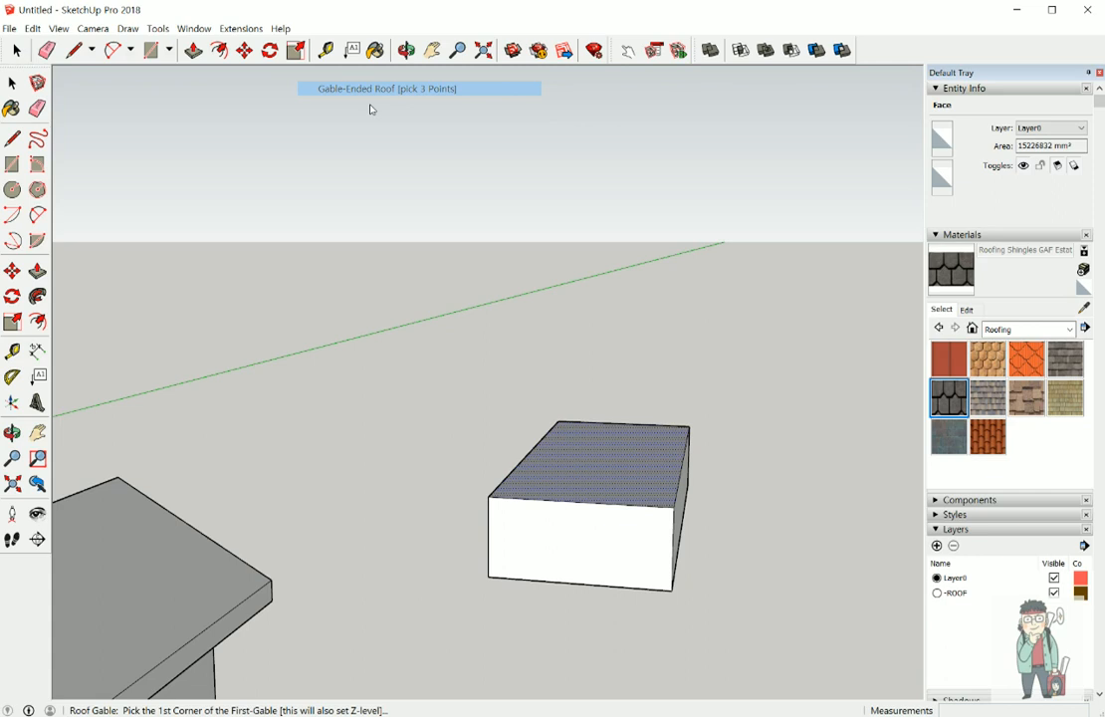
left_click(491, 498)
left_click(665, 507)
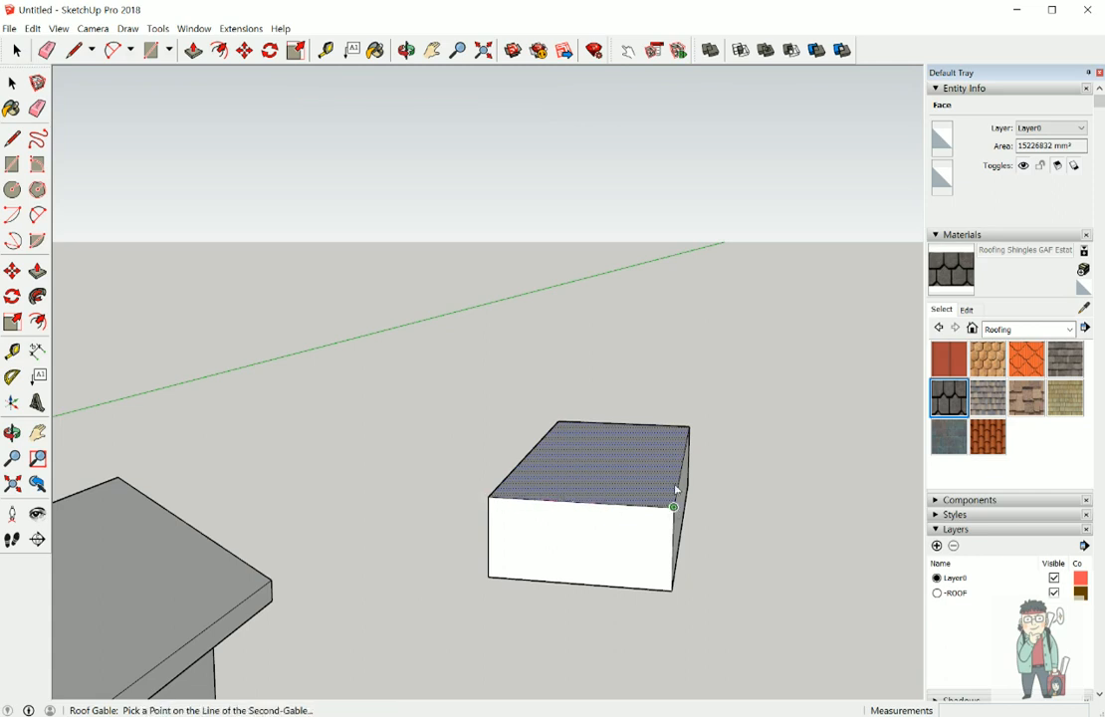
left_click(689, 425)
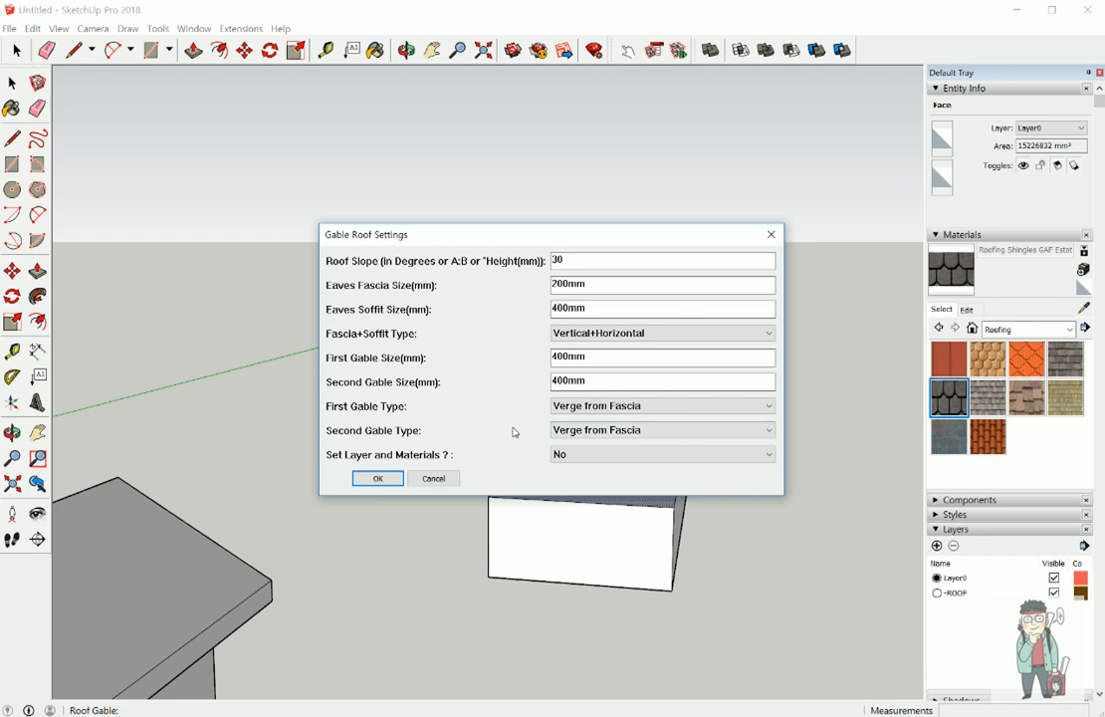
double_click(600, 360)
type("200mm")
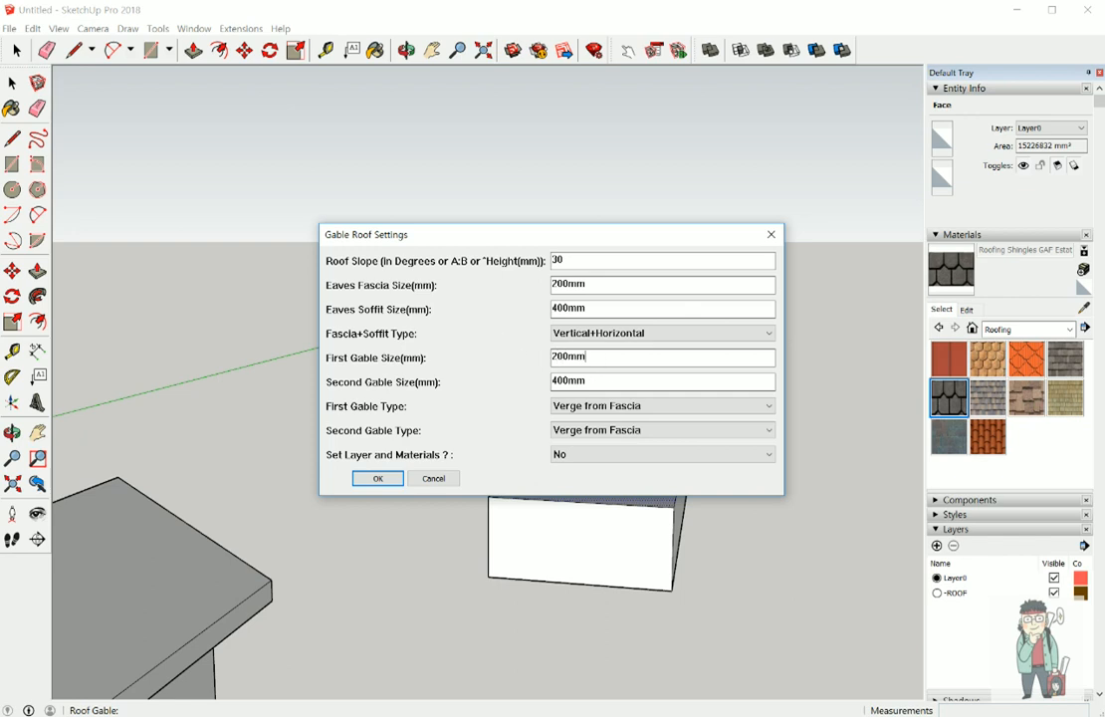
left_click(602, 411)
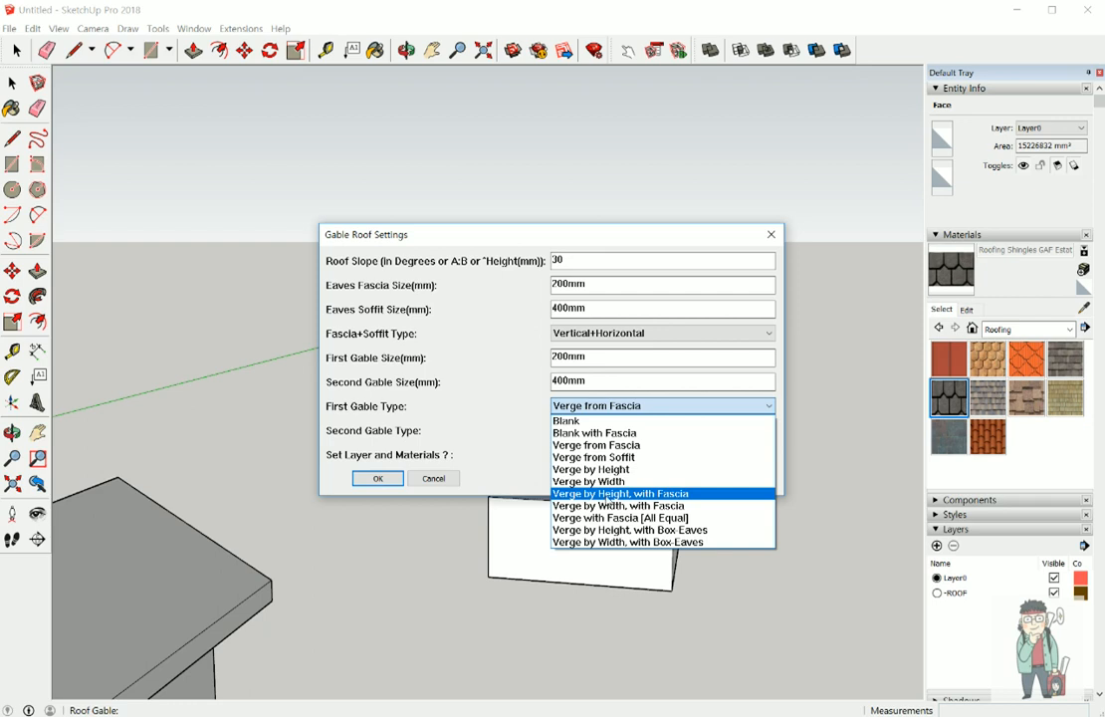
left_click(608, 495)
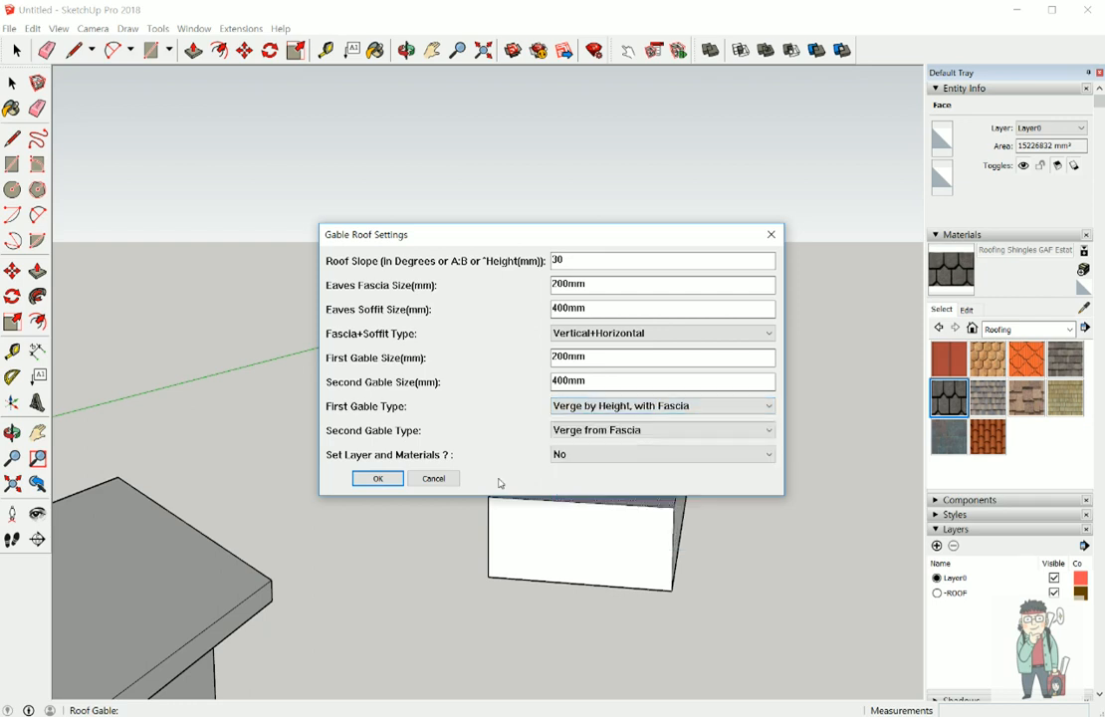
left_click(378, 479)
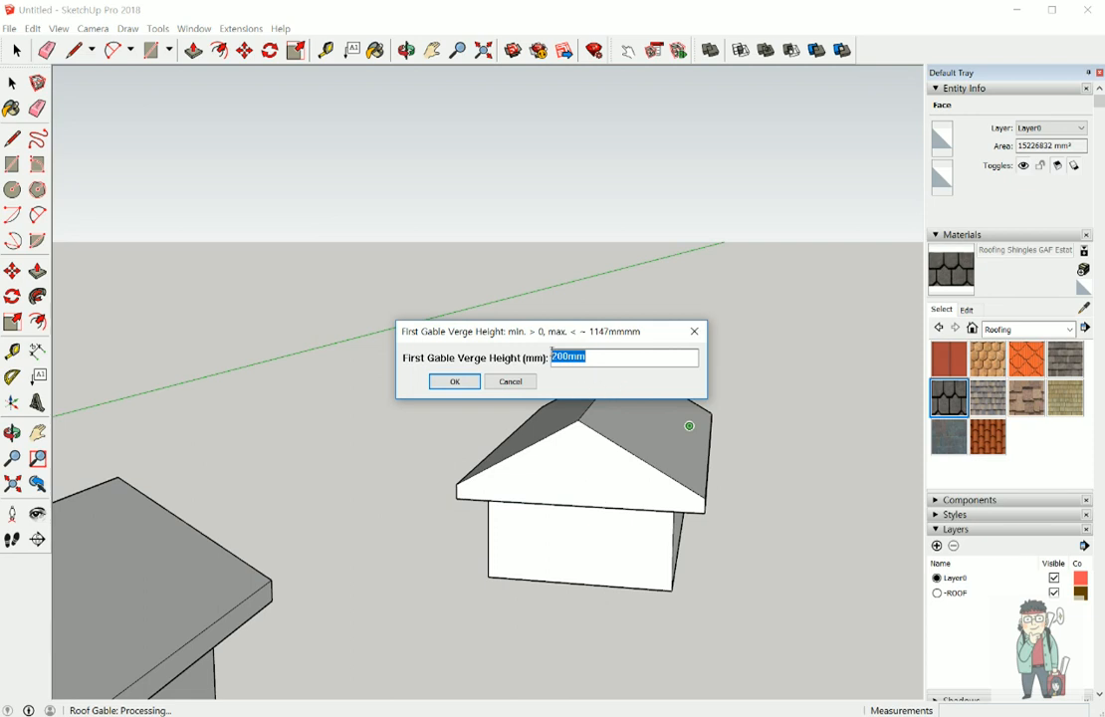
left_click(447, 385)
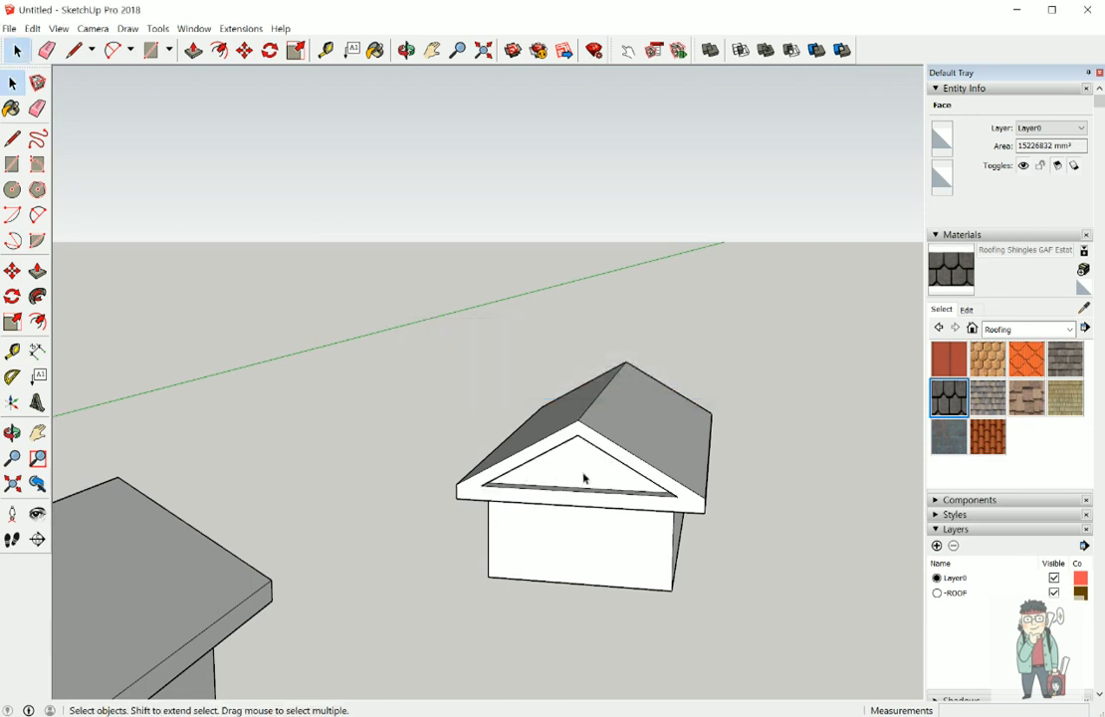
Step: Examine the first gable's verge and fascia frame, the opposite gable end and the eaves of the new roof
scroll(607, 483, "up", 3)
middle_click_drag(607, 483, 575, 424)
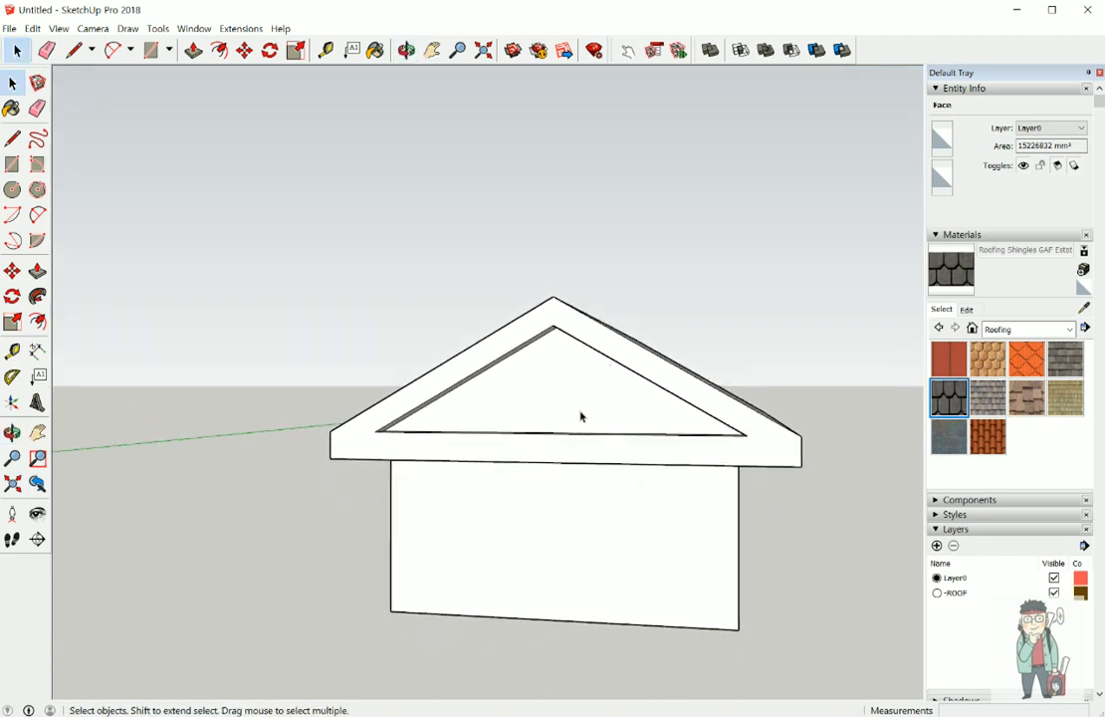
middle_click_drag(583, 417, 439, 387)
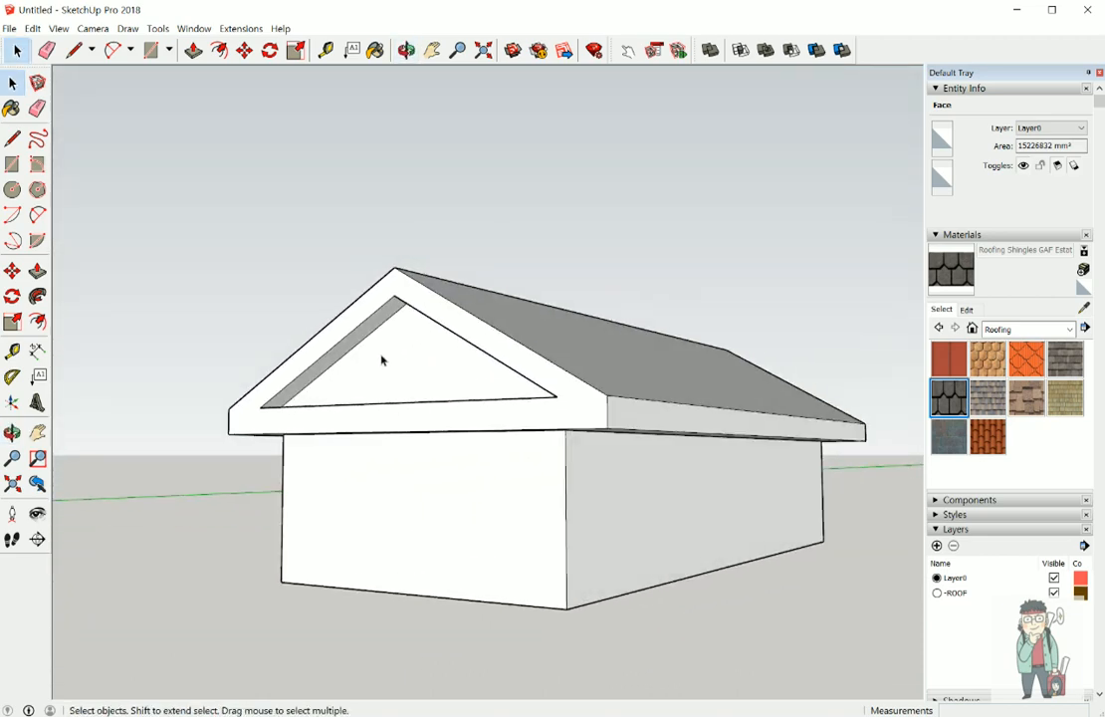
middle_click_drag(357, 341, 614, 442)
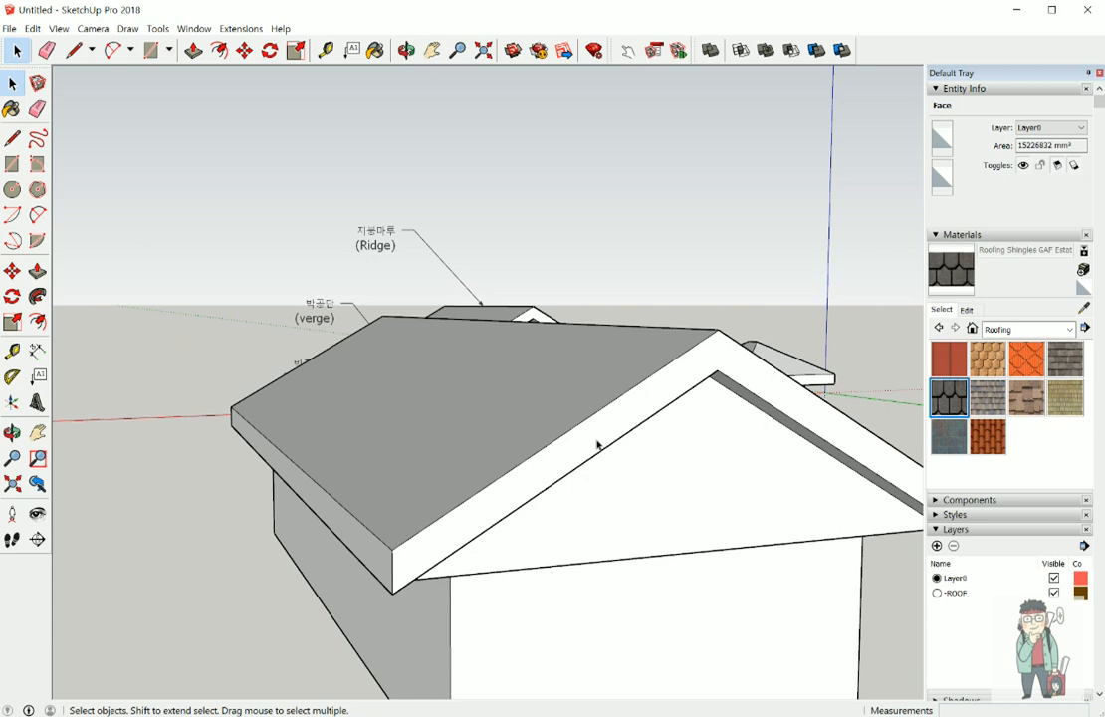
middle_click_drag(604, 487, 932, 480)
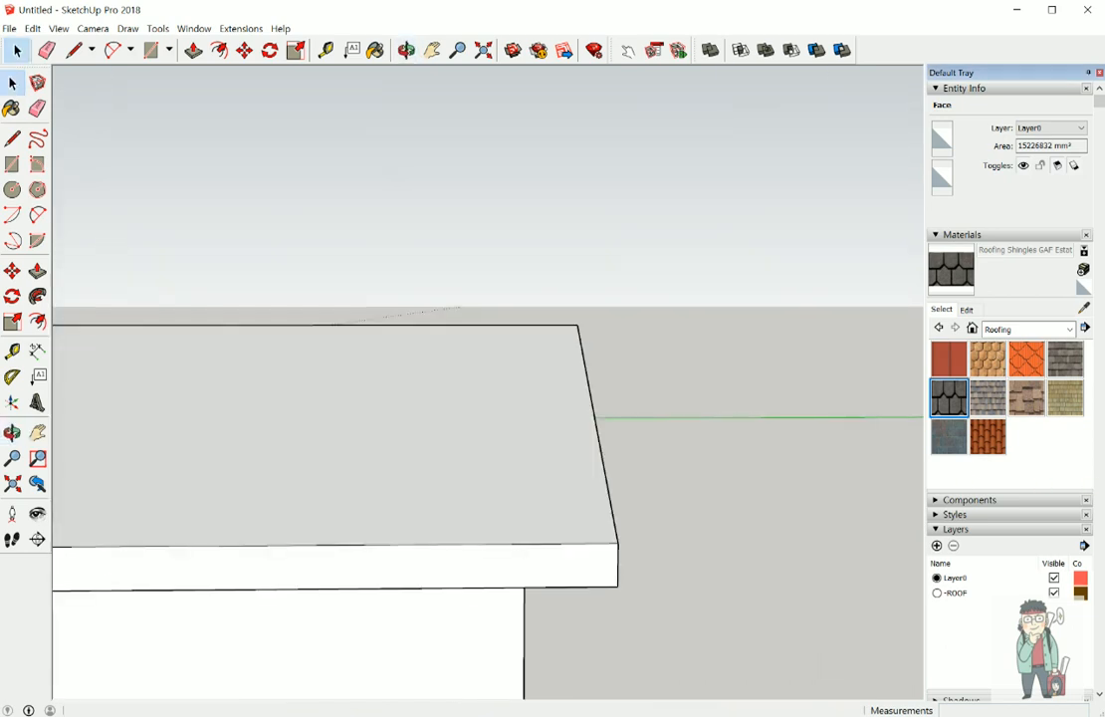
middle_click_drag(531, 450, 634, 463)
Step: Delete the roof with the Verge by Height, with Fascia gable from the box
left_click(630, 462)
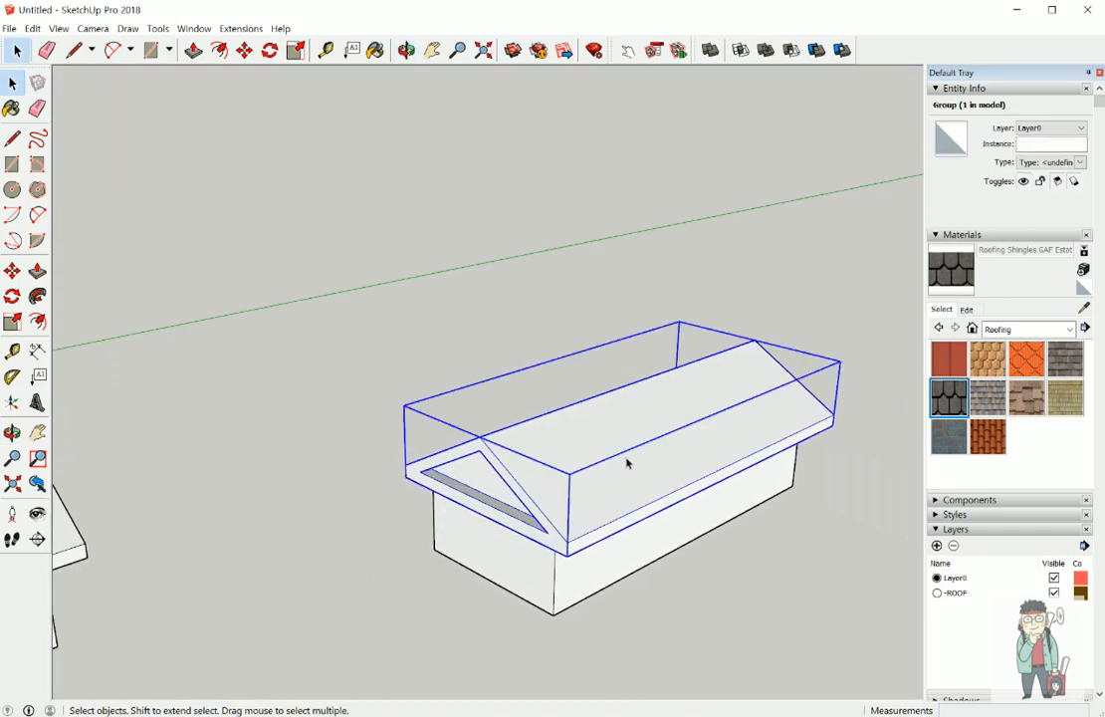
middle_click_drag(628, 463, 706, 465)
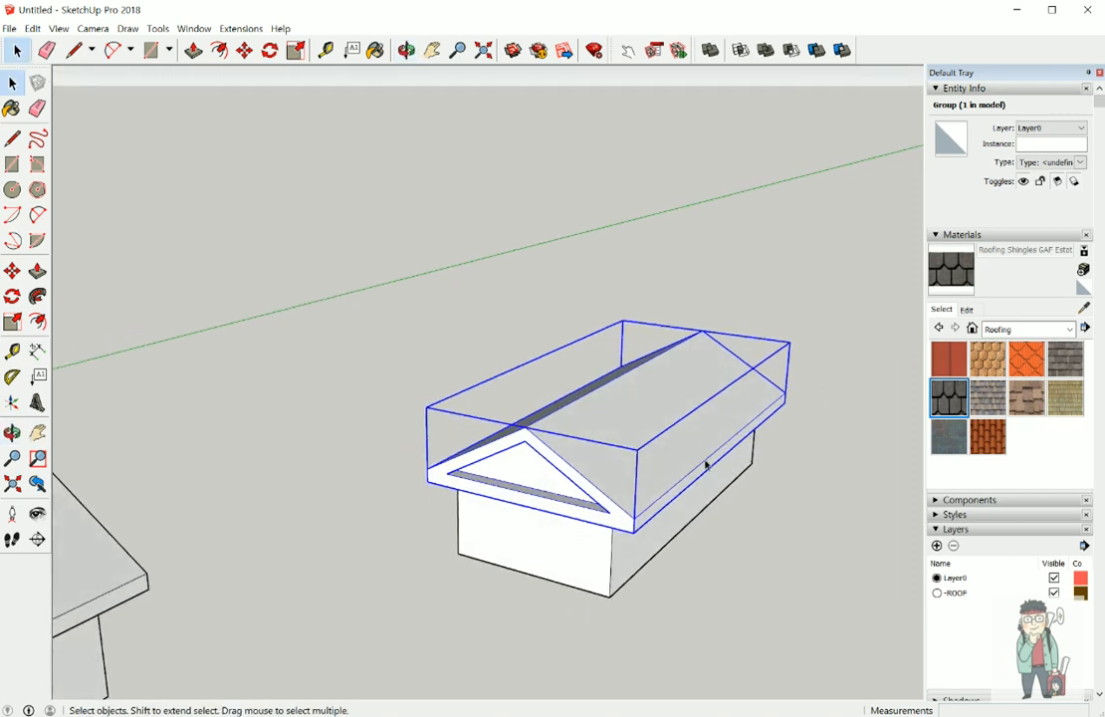
key("Delete")
Step: Try a gable-ended roof on the box with first gable size 200 mm and both gable types Verge from Fascia, and undo it
left_click(595, 469)
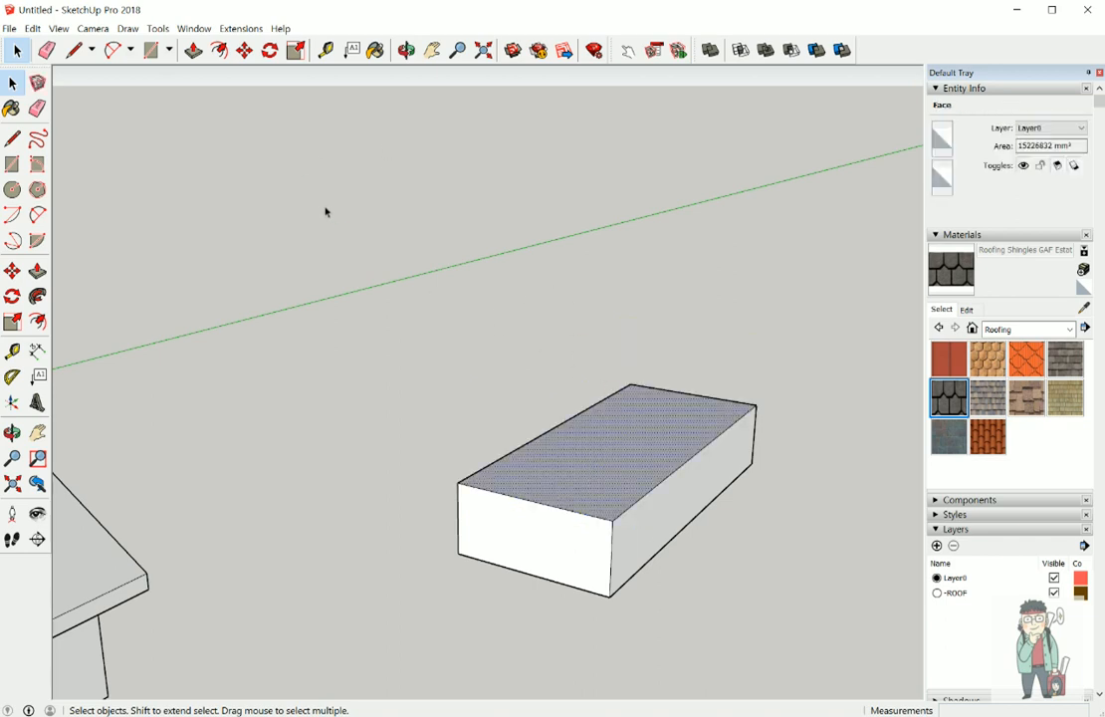
left_click(241, 29)
mouse_move(249, 60)
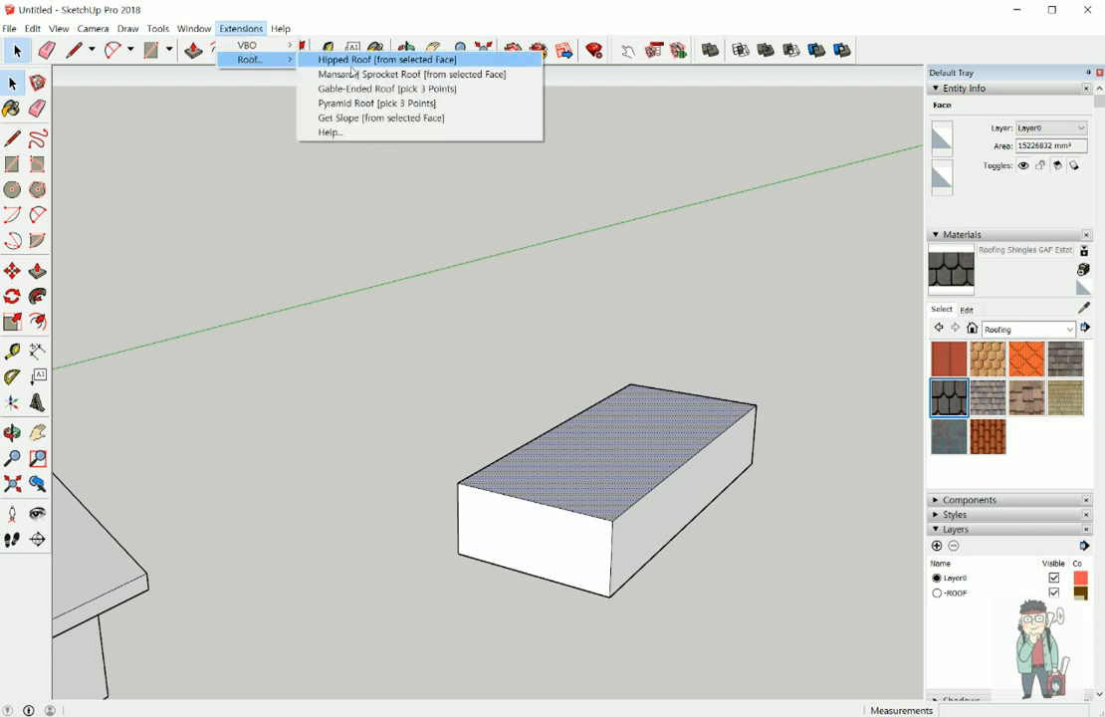
left_click(411, 89)
left_click(459, 485)
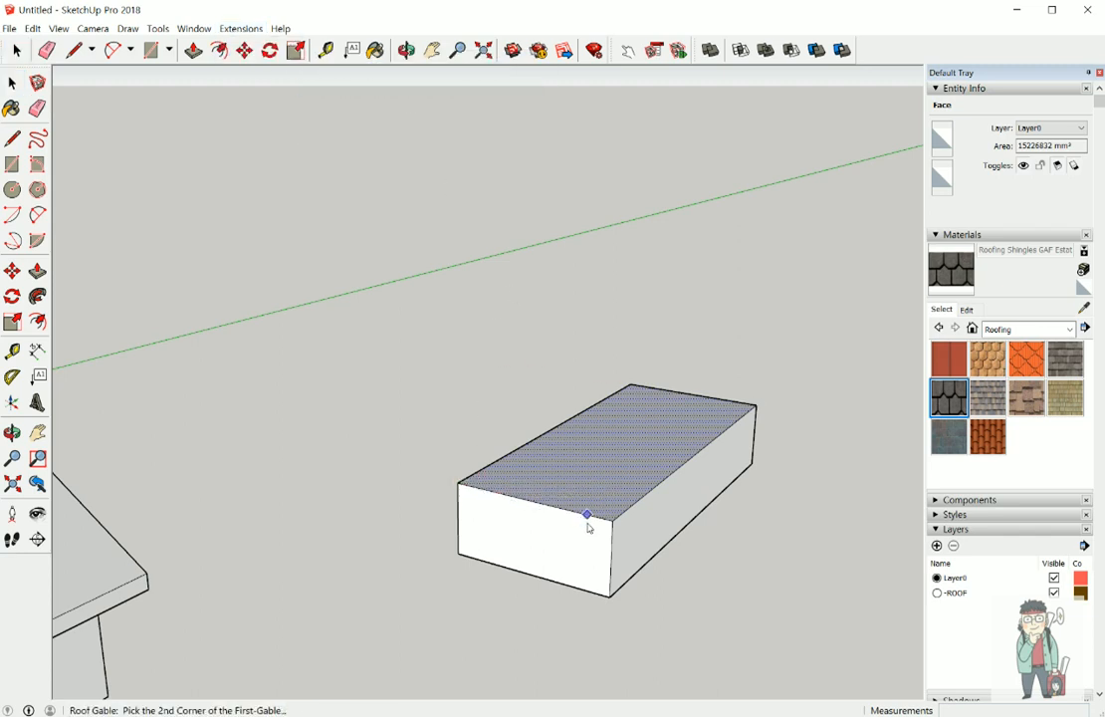
left_click(612, 518)
left_click(756, 407)
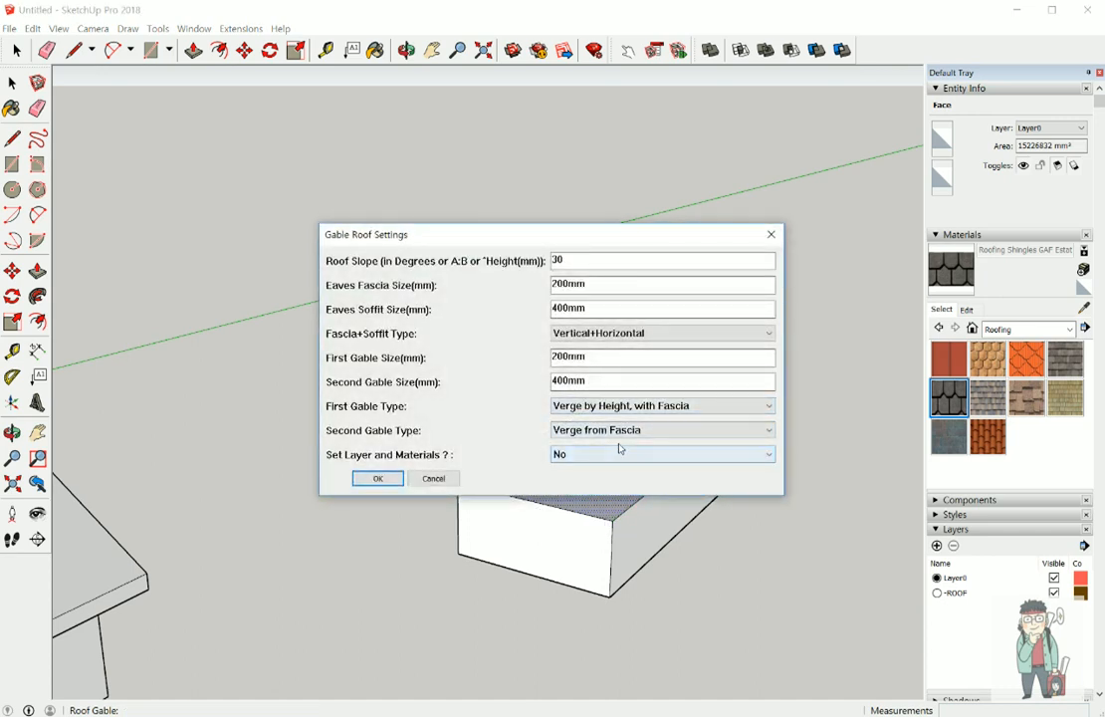
left_click(622, 408)
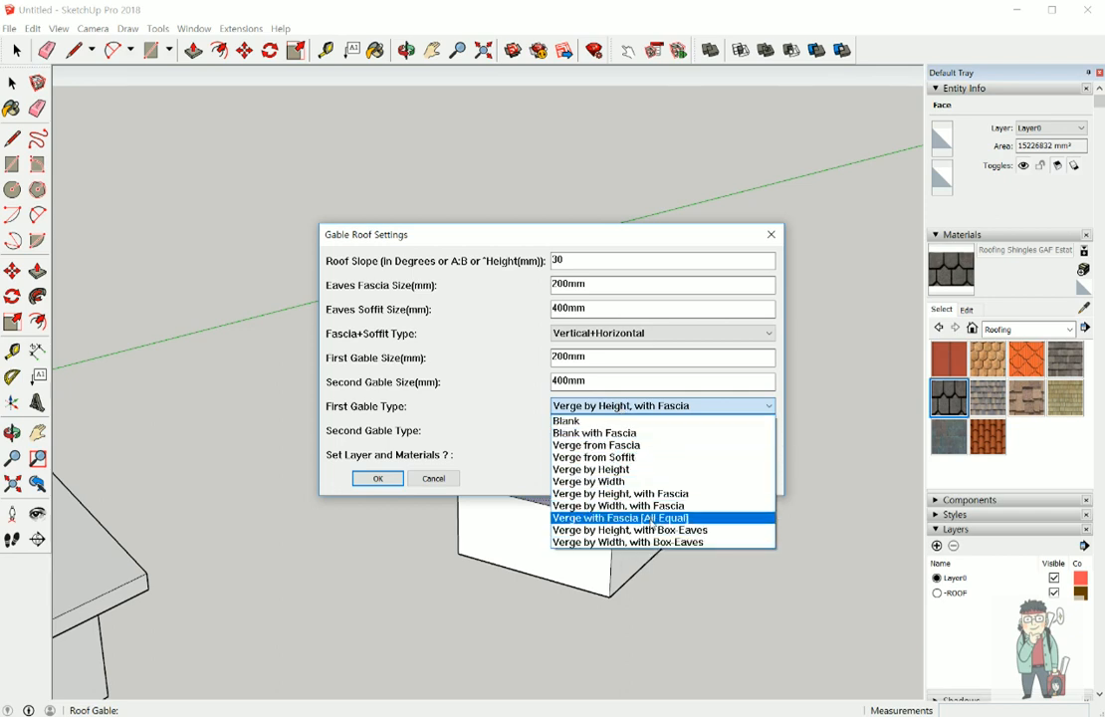
left_click(671, 446)
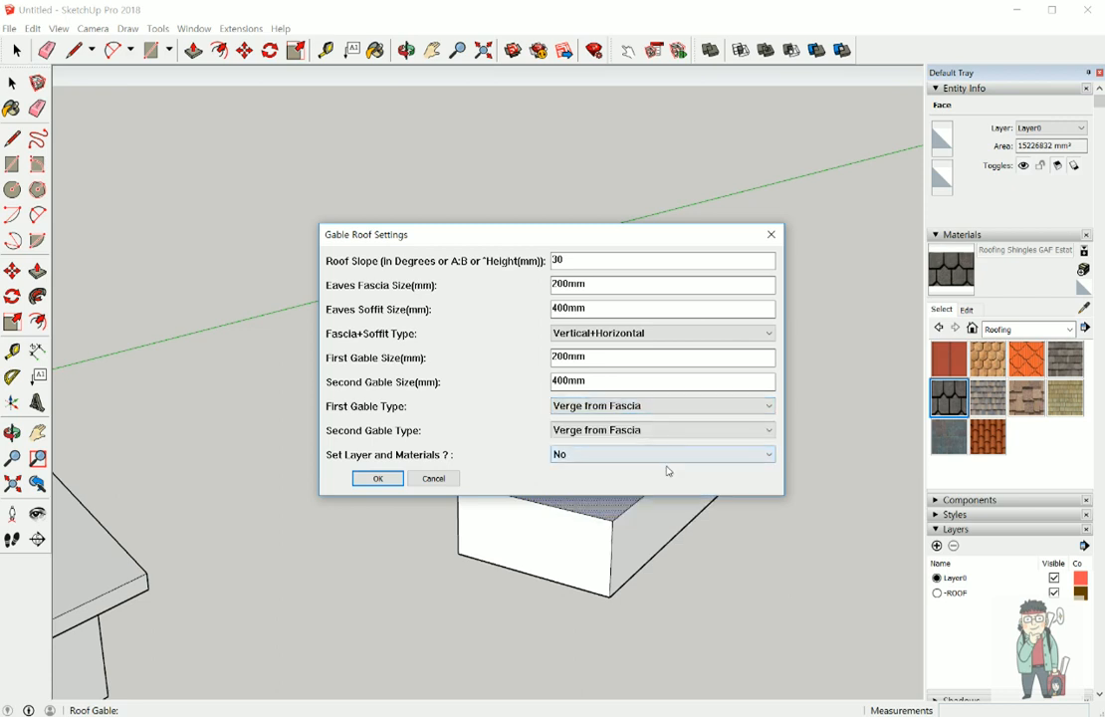
left_click(376, 479)
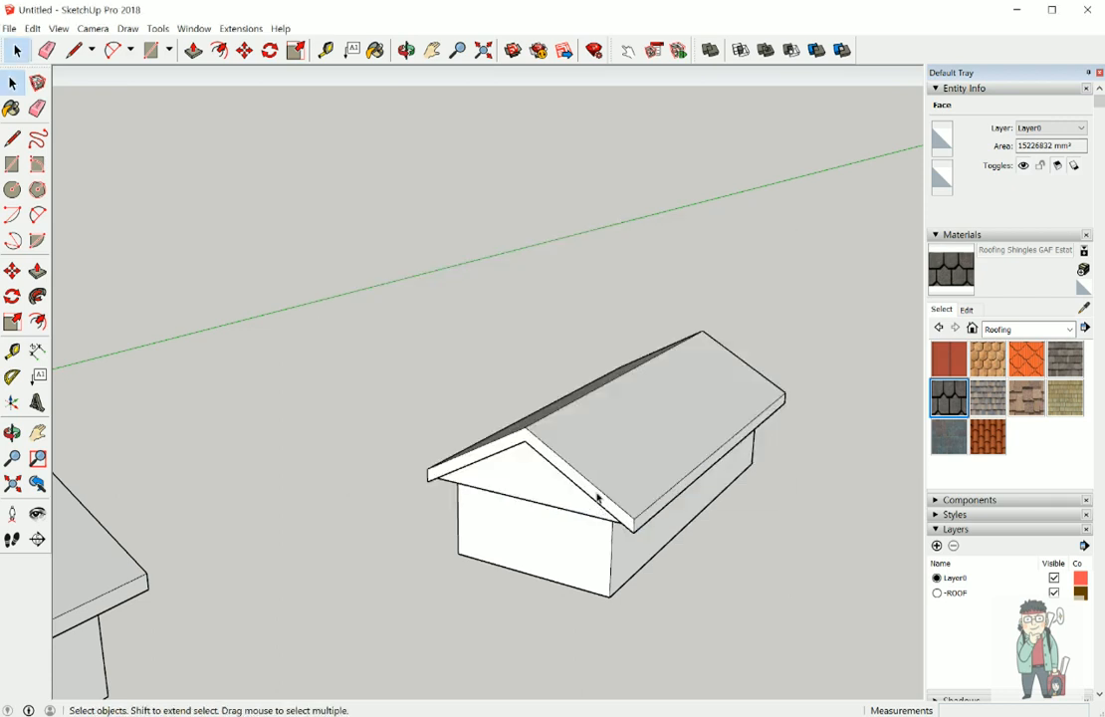
key("ctrl+z")
left_click(316, 147)
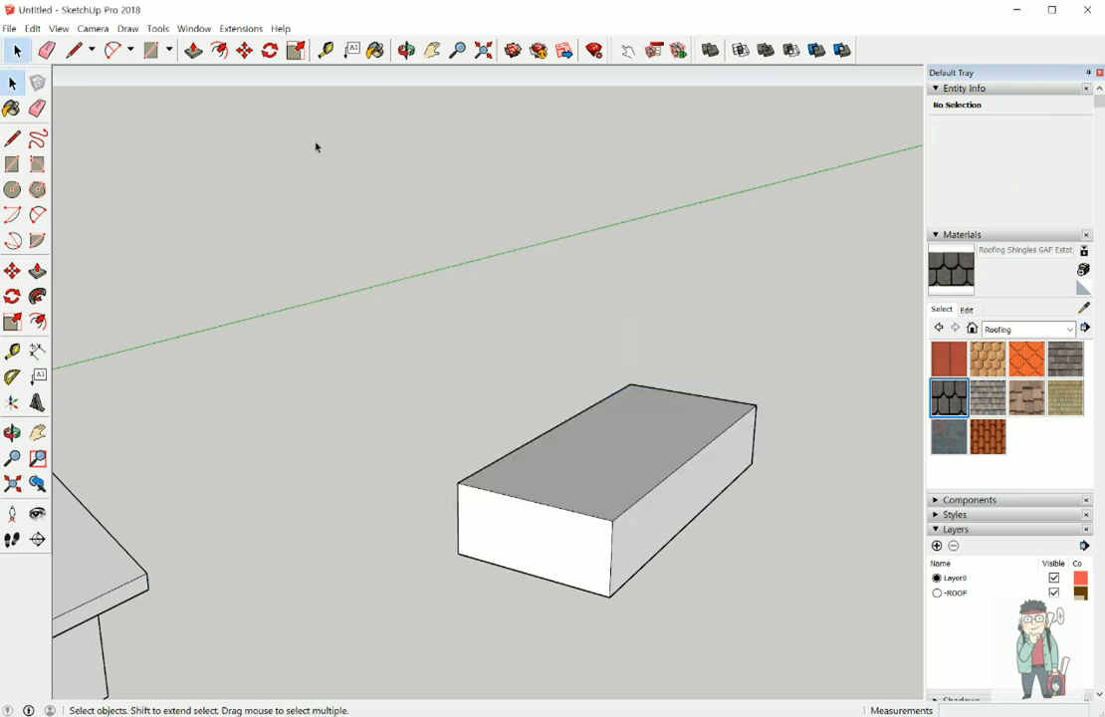
Step: Create a pyramid roof on the box with slope 60, eaves fascia 200 mm, eaves soffit 400 mm and fascia and soffit type Vertical+Horizontal
left_click(240, 29)
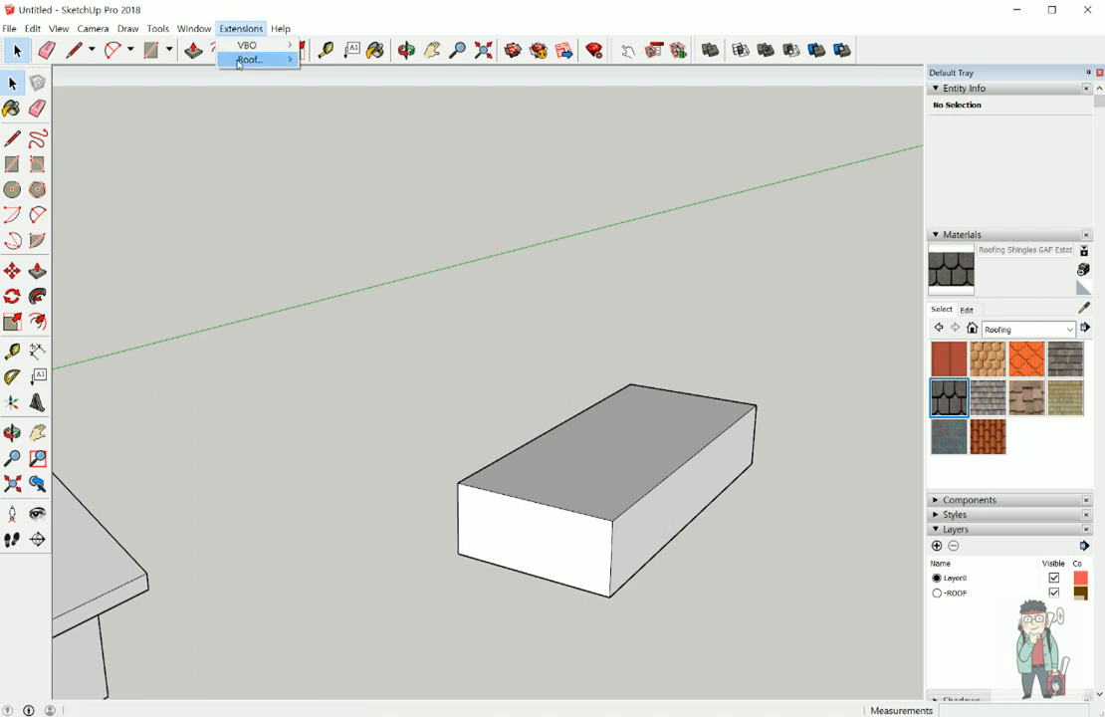
mouse_move(242, 63)
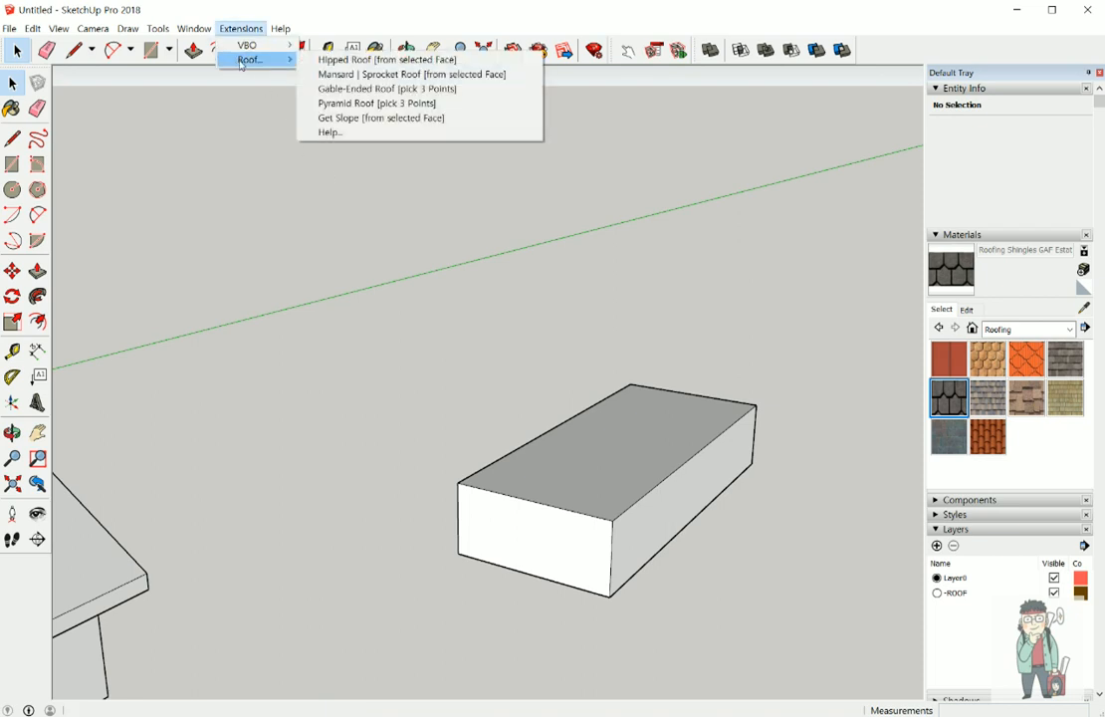
left_click(392, 103)
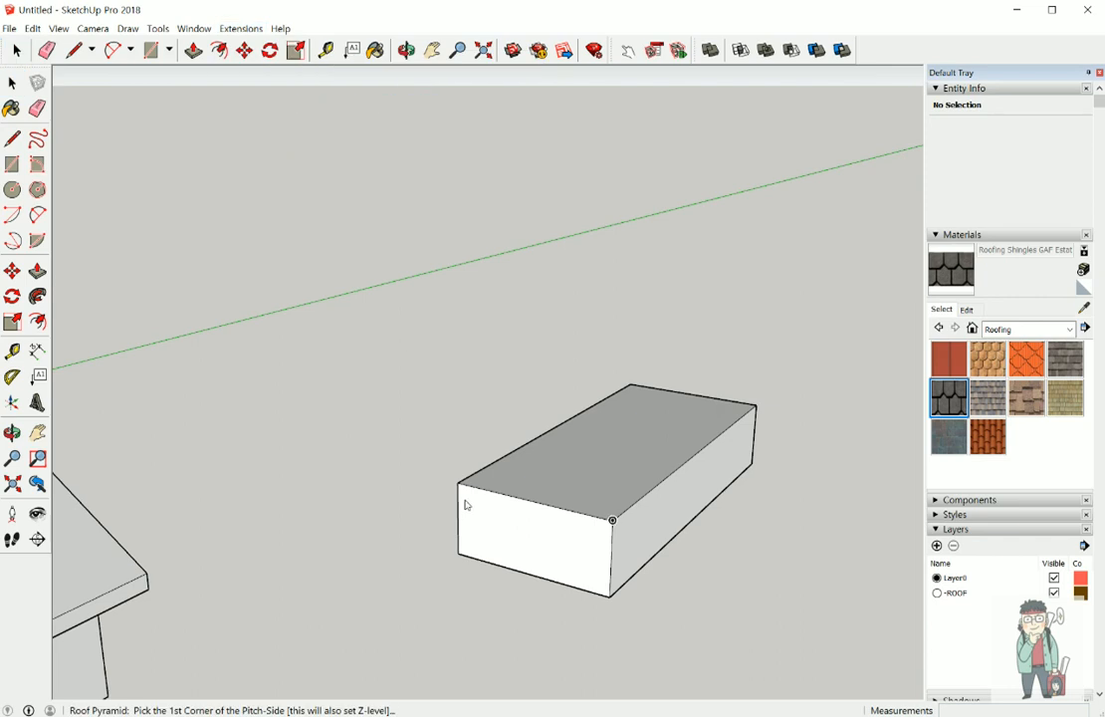
left_click(457, 485)
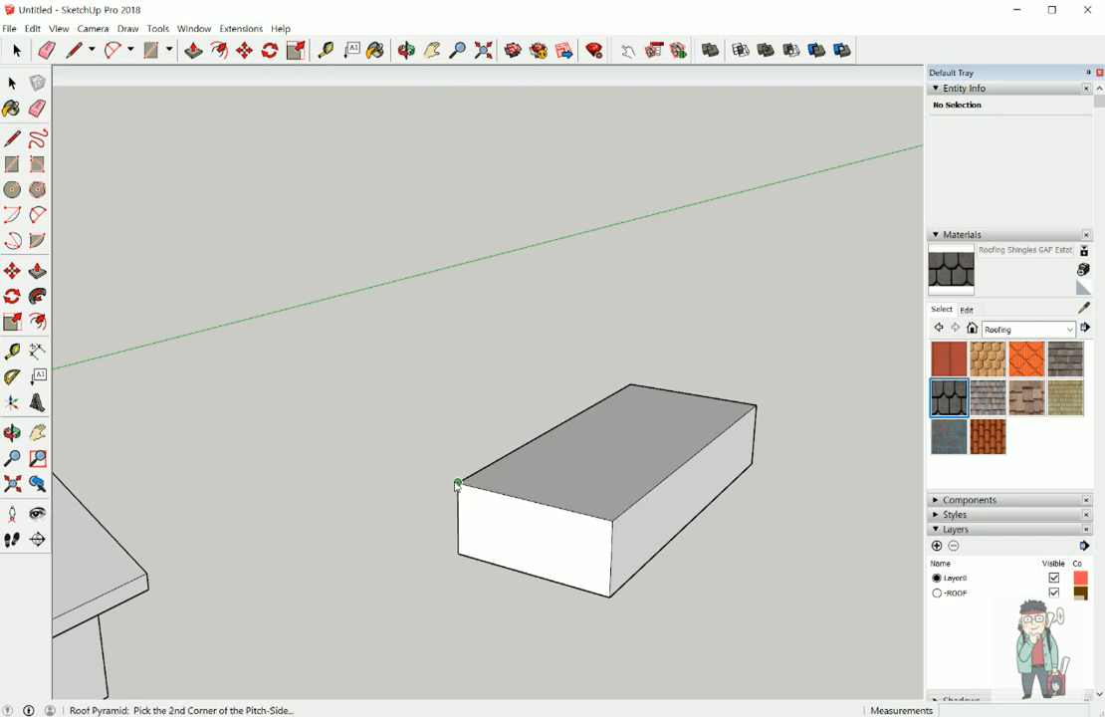
left_click(610, 519)
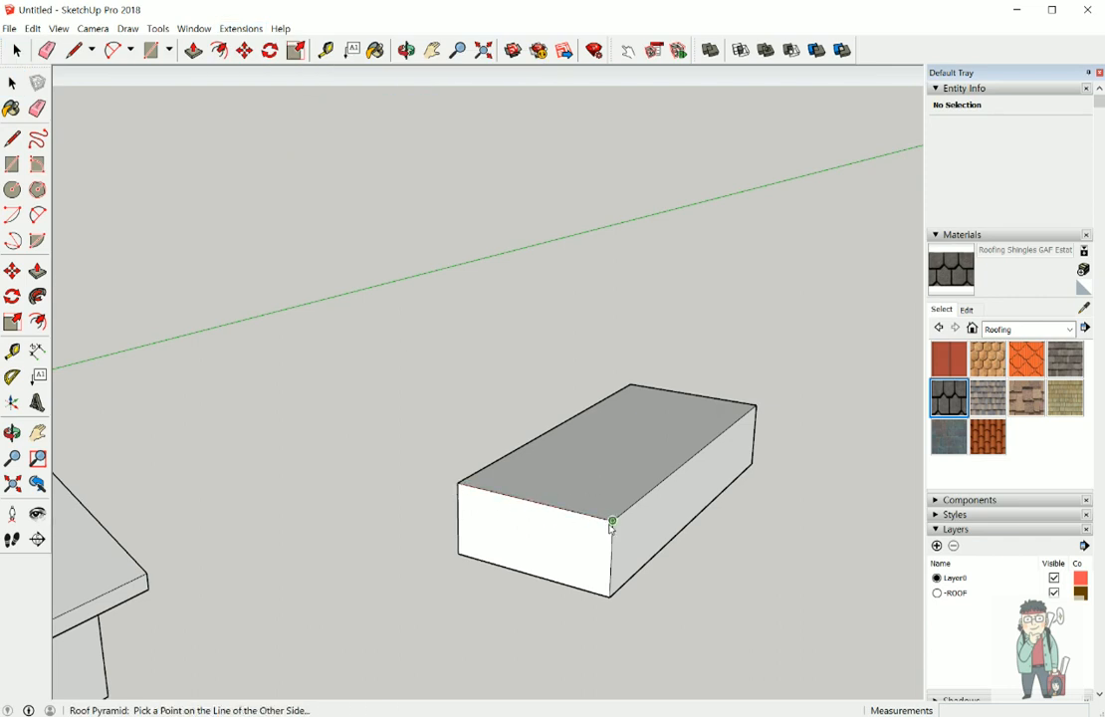
left_click(756, 406)
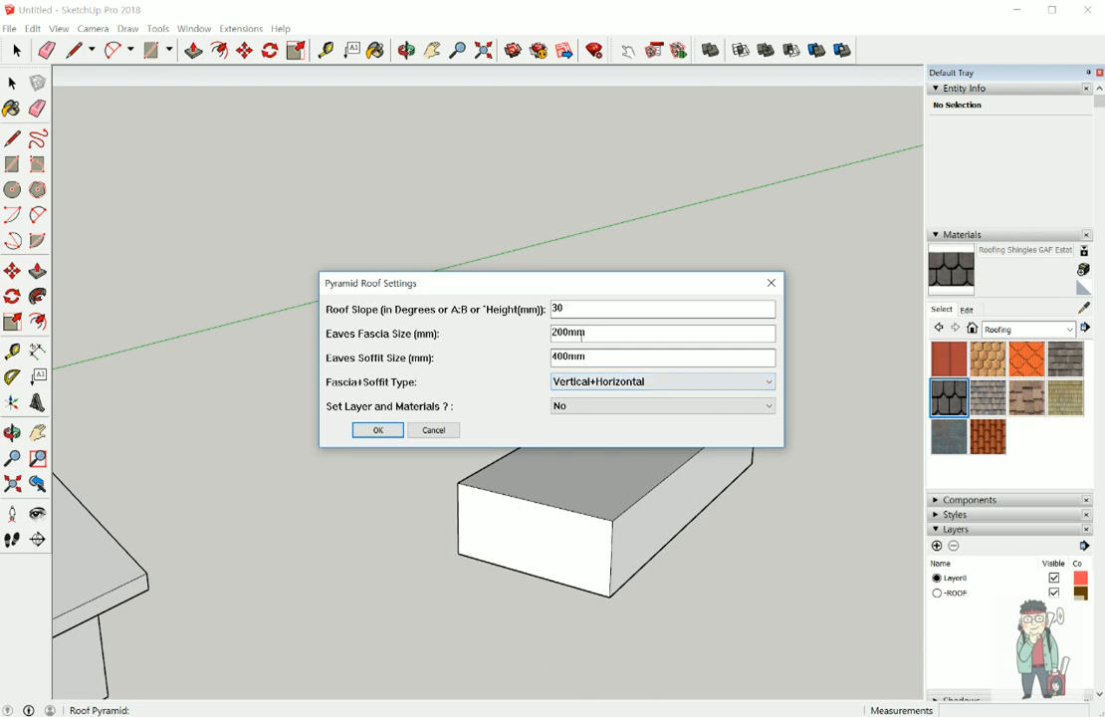
left_click_drag(584, 316, 538, 311)
type("60")
left_click(378, 431)
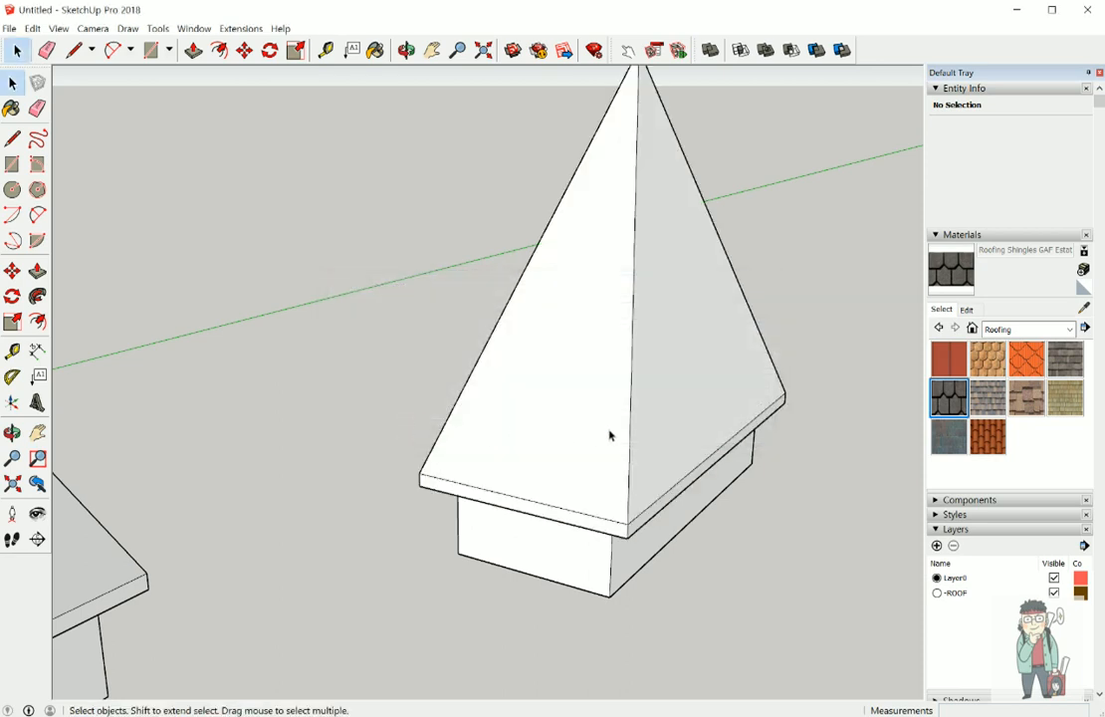
Step: Examine the steep pyramid roof from the front and side, and select its group
middle_click_drag(611, 435, 642, 401)
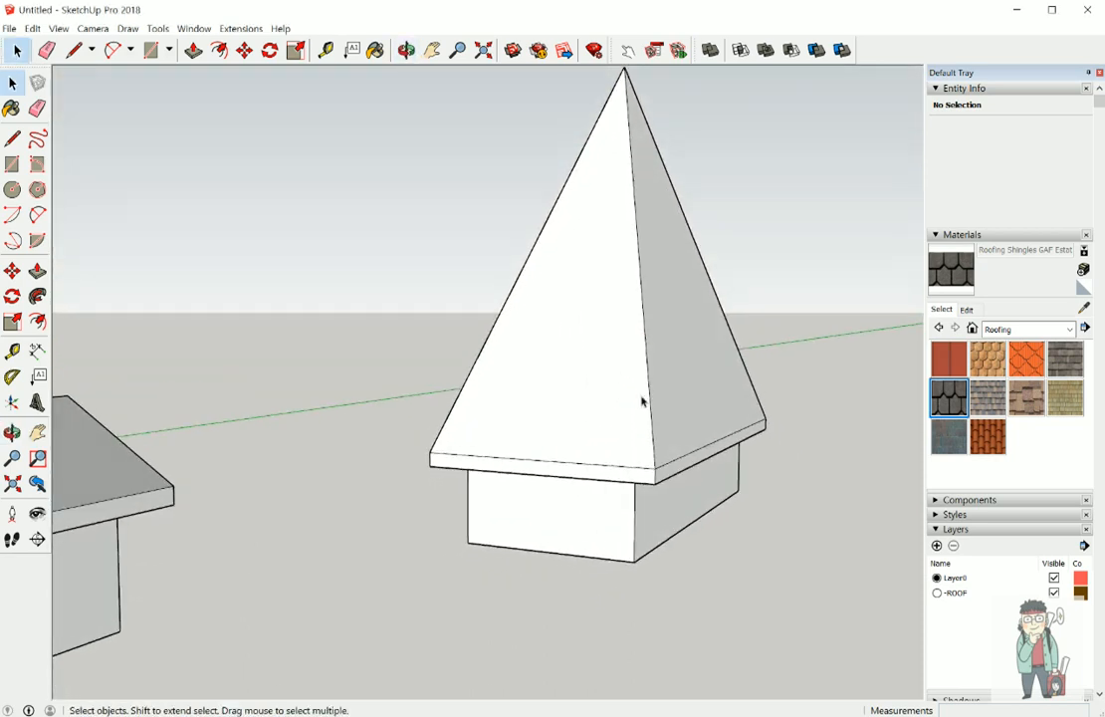
middle_click_drag(646, 177, 622, 214)
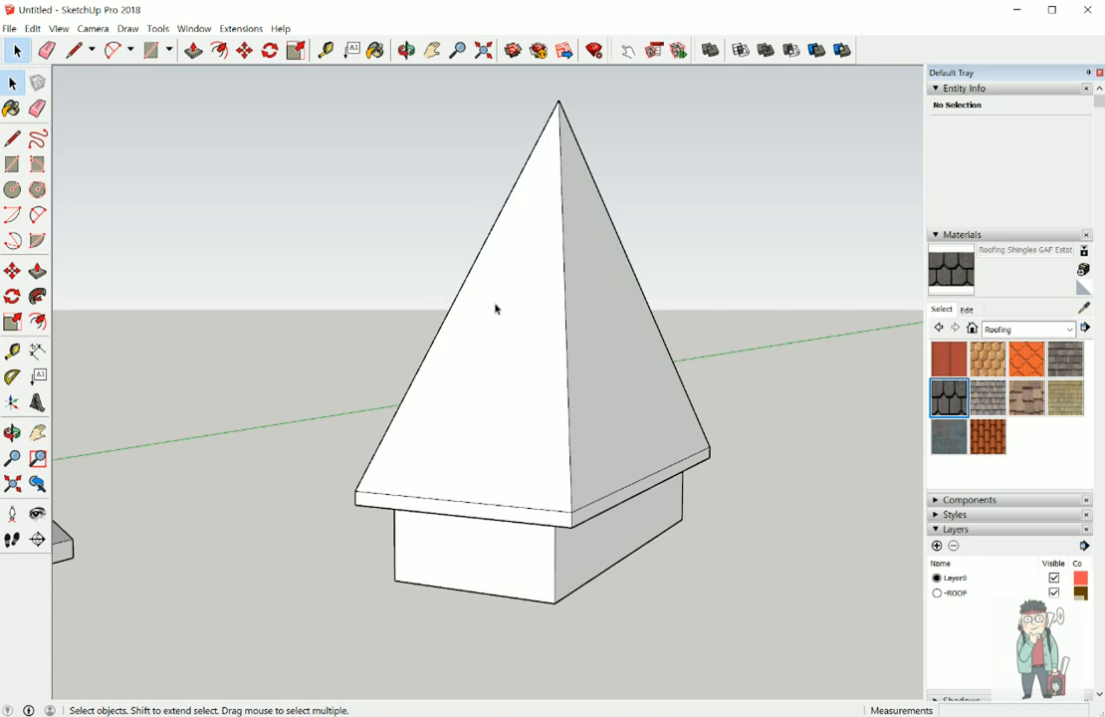
left_click(530, 376)
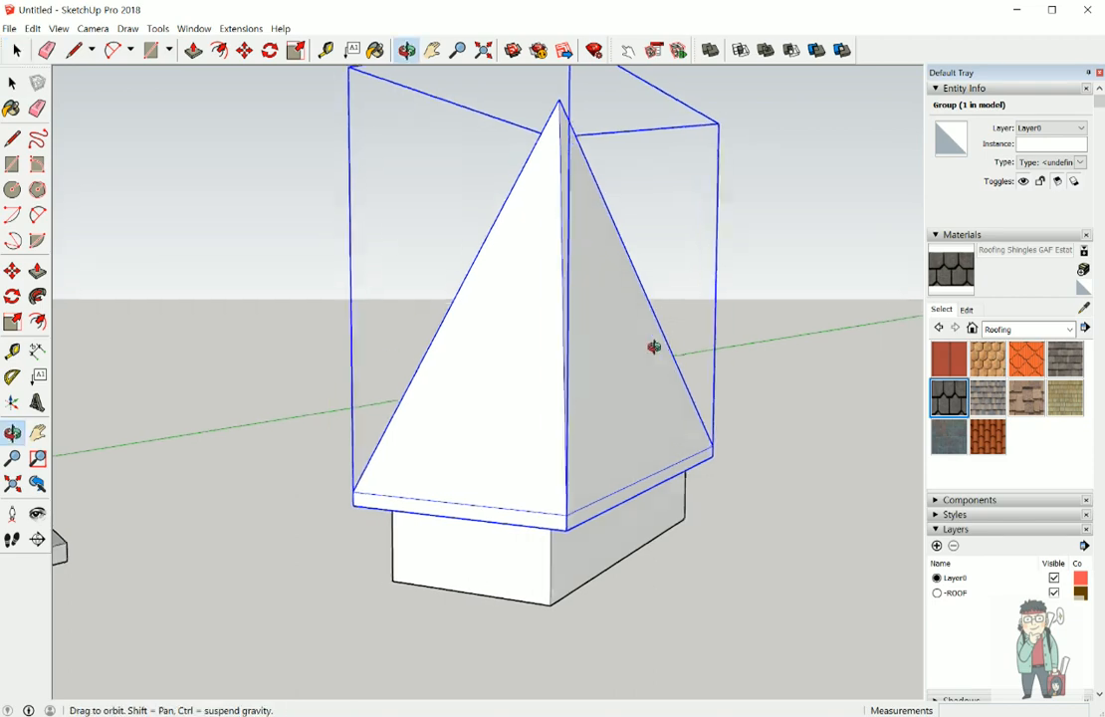
Step: Delete the pyramid roof group from the box
middle_click_drag(654, 345, 621, 352)
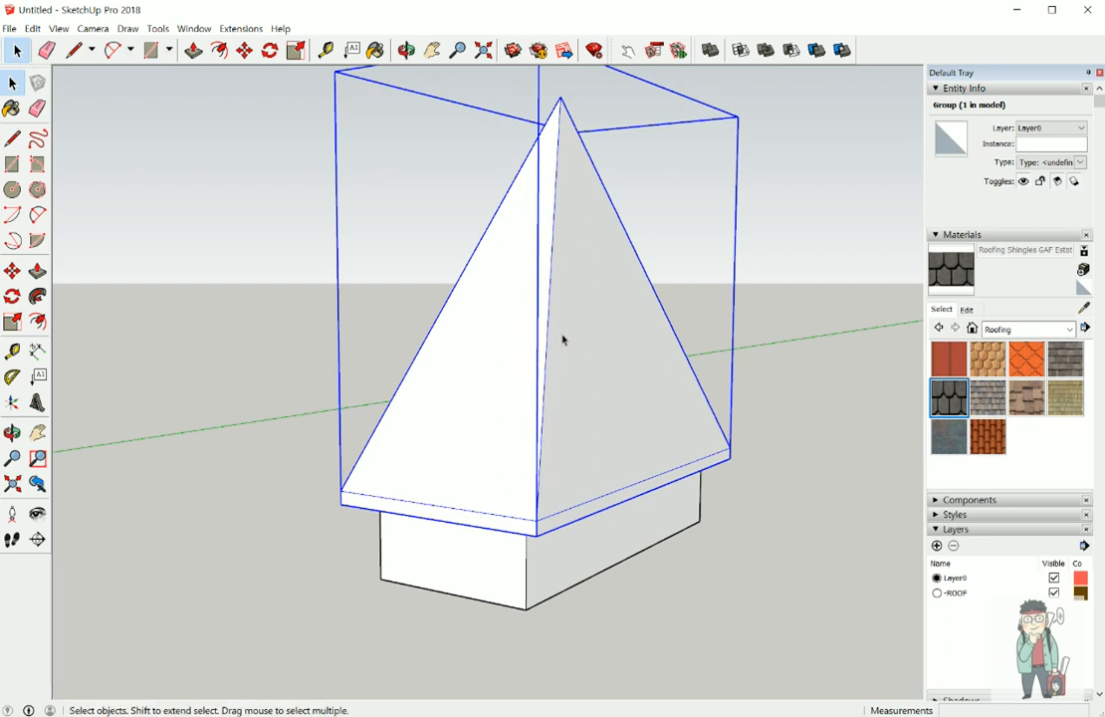
middle_click_drag(573, 373, 558, 386)
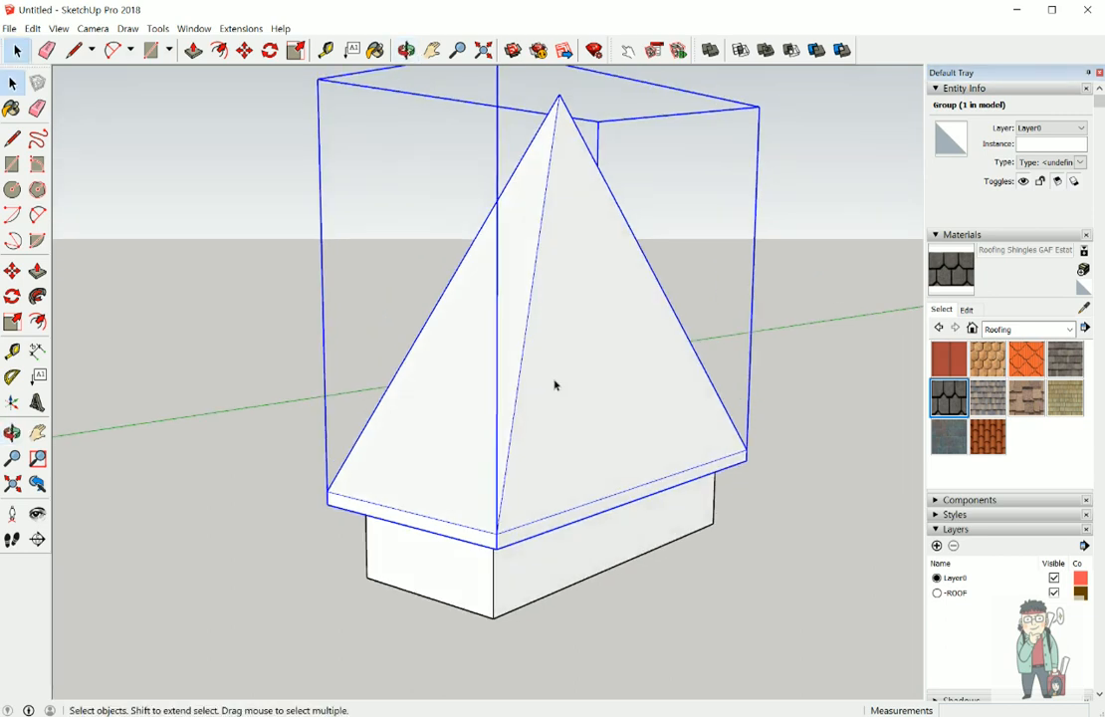
key("Delete")
Step: Delete the remaining box, including its faces and the leftover vertical edges
left_click(547, 498)
middle_click_drag(548, 497, 453, 506)
left_click_drag(696, 410, 438, 629)
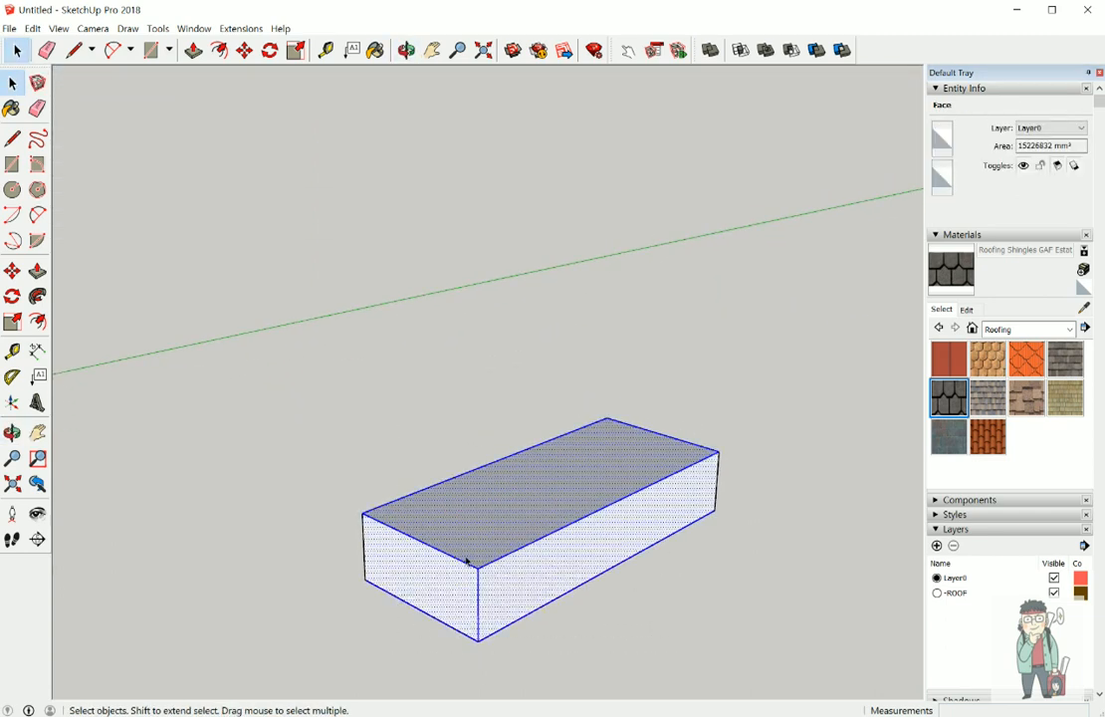
key("Delete")
left_click(502, 535)
left_click_drag(484, 486, 333, 582)
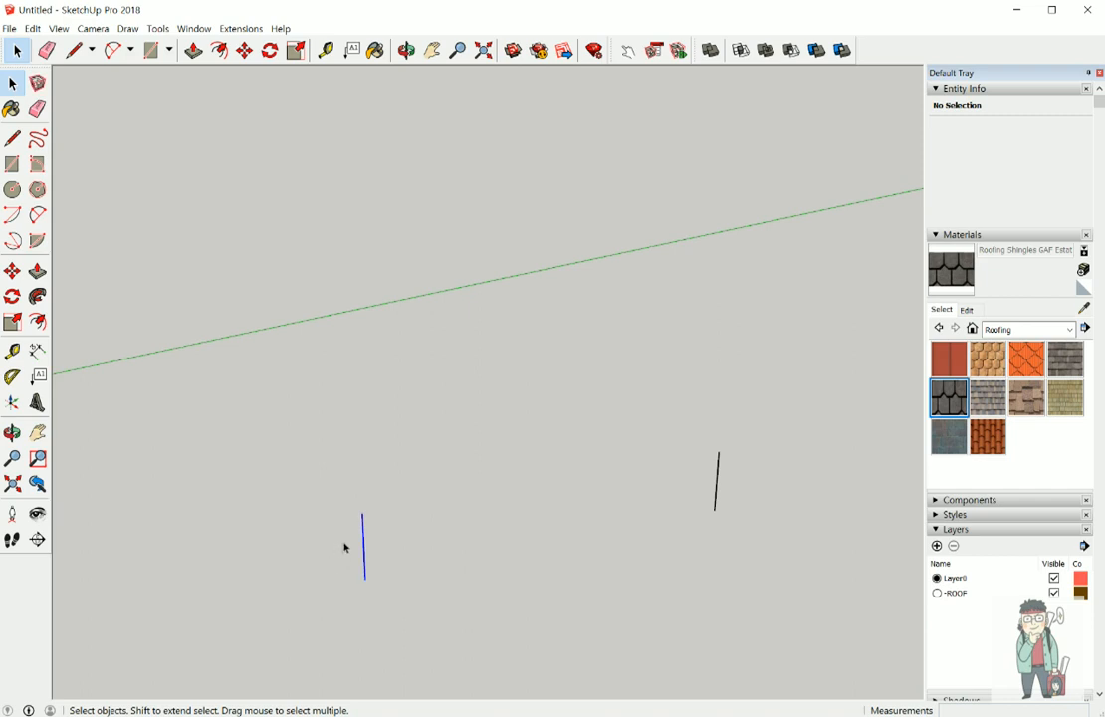
key("Delete")
left_click_drag(785, 444, 647, 547)
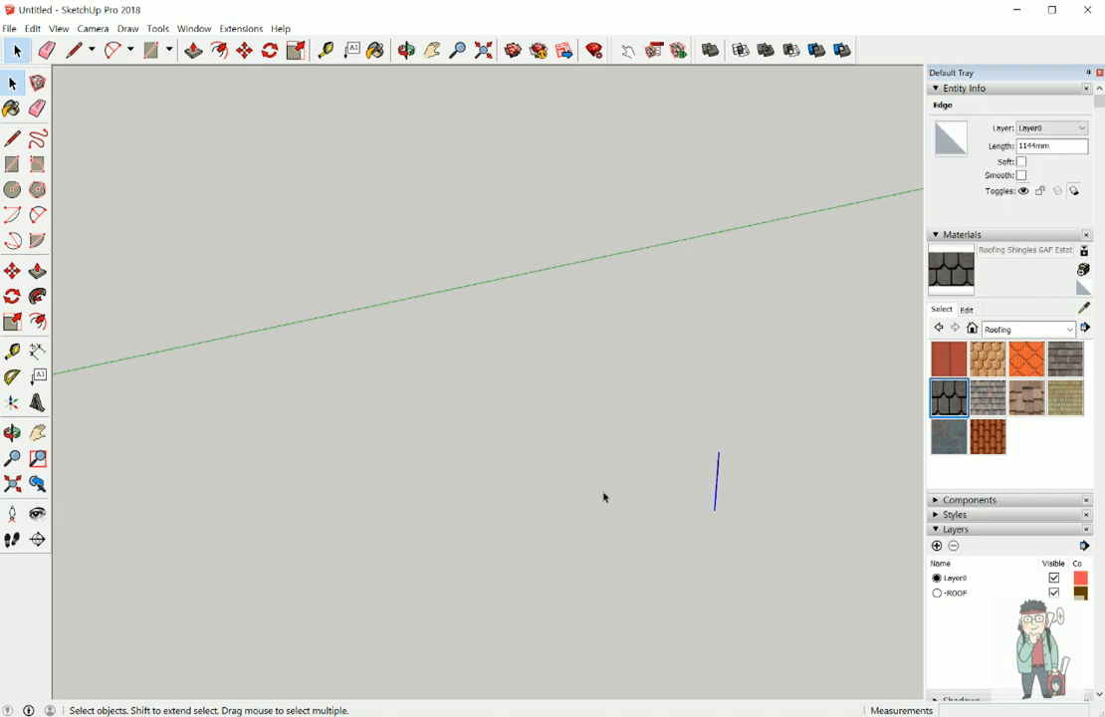
key("Delete")
Step: Draw a new rectangle on the ground beside the sample houses
scroll(334, 484, "down", 3)
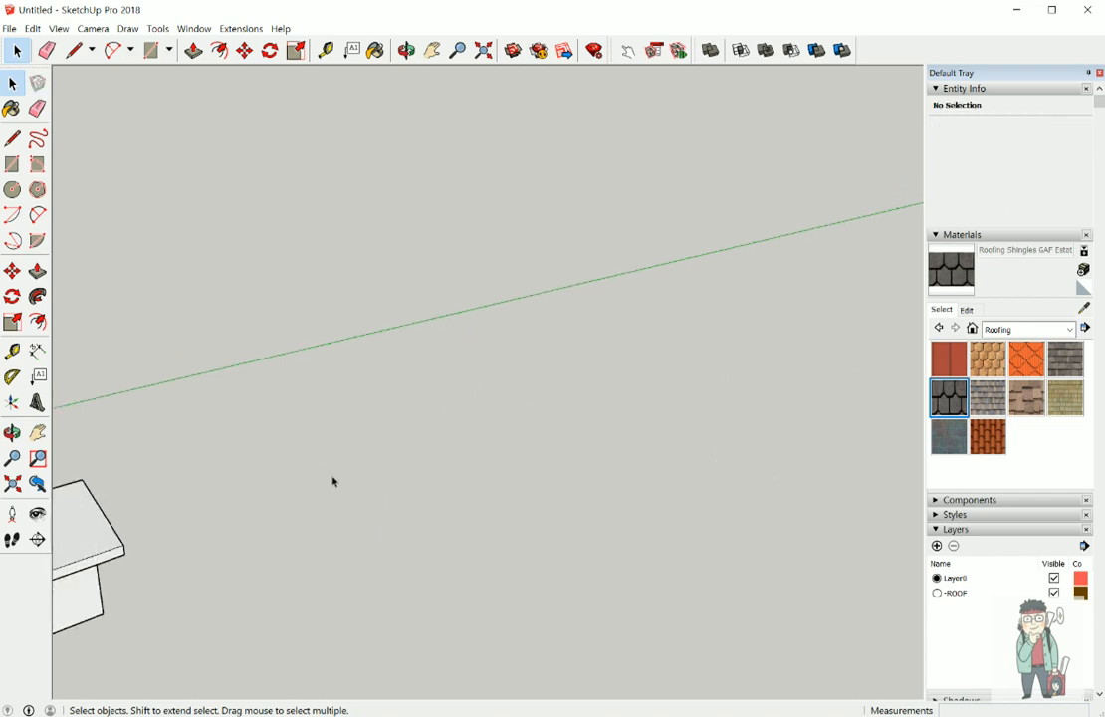
left_click(12, 164)
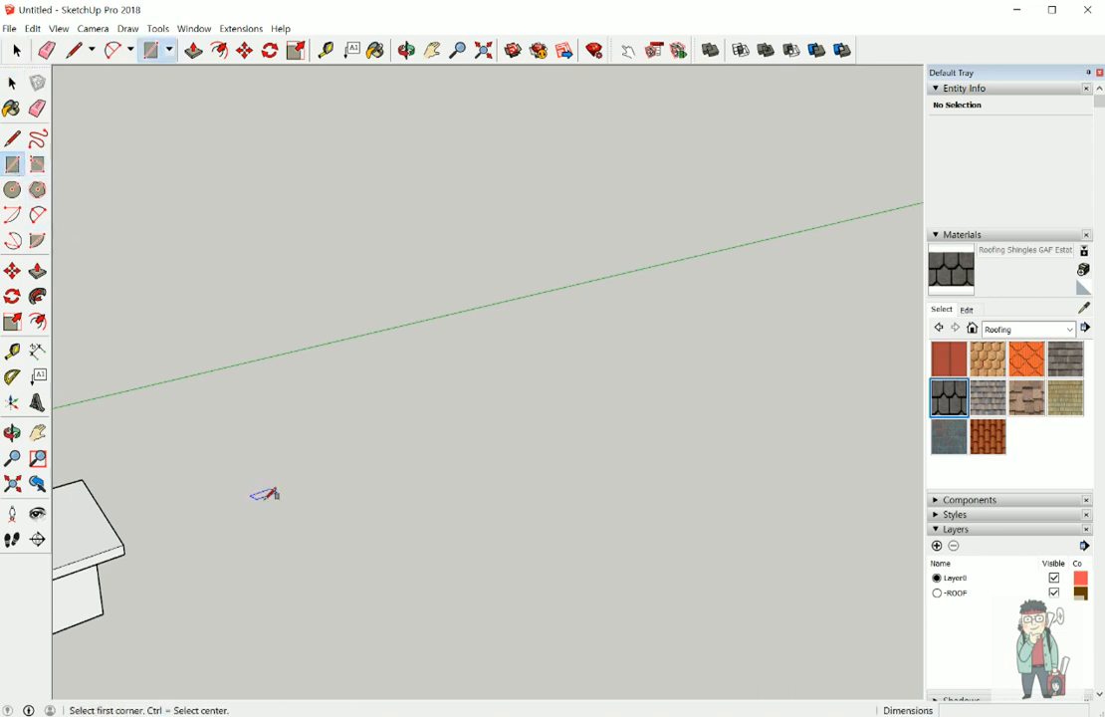
left_click(279, 512)
left_click(649, 478)
key("space")
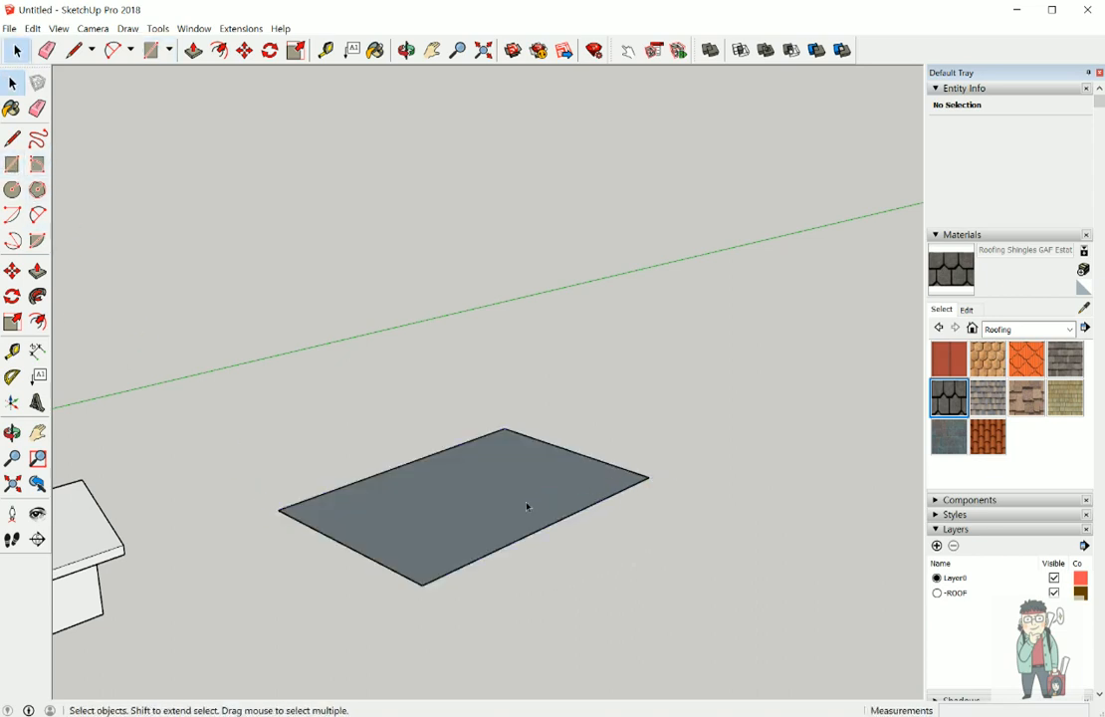
Step: Draw a large circle centred on the midpoint of the rectangle's far short edge, overlapping about half of the rectangle
middle_click_drag(510, 401, 466, 398)
left_click(12, 189)
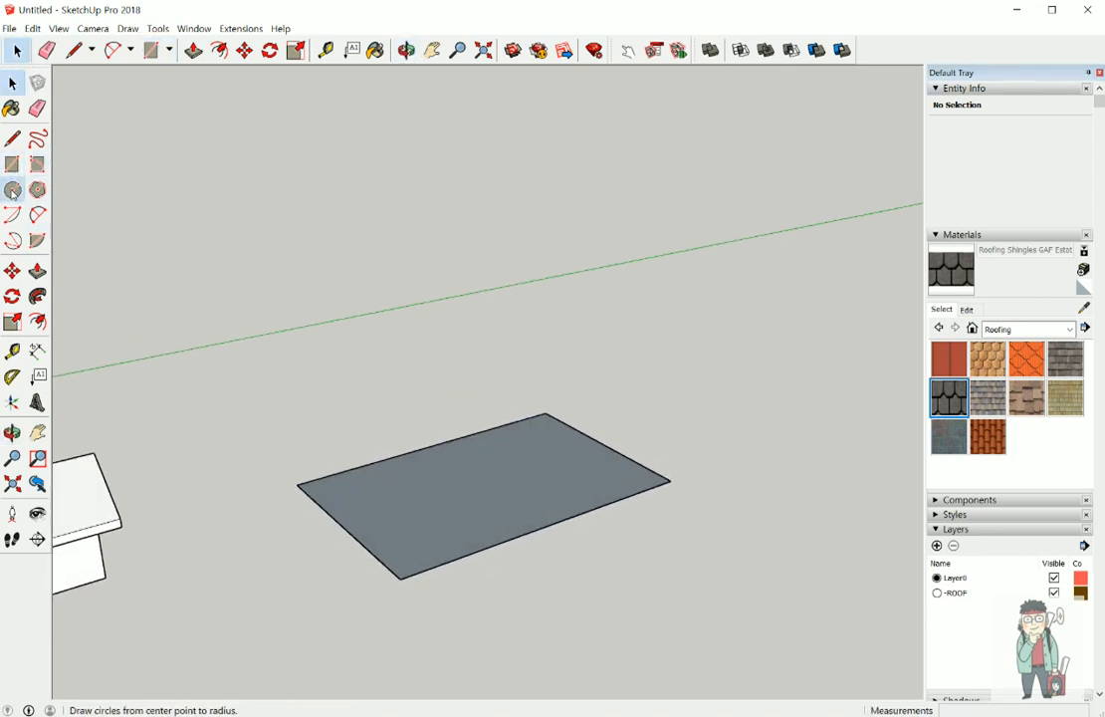
left_click(555, 474)
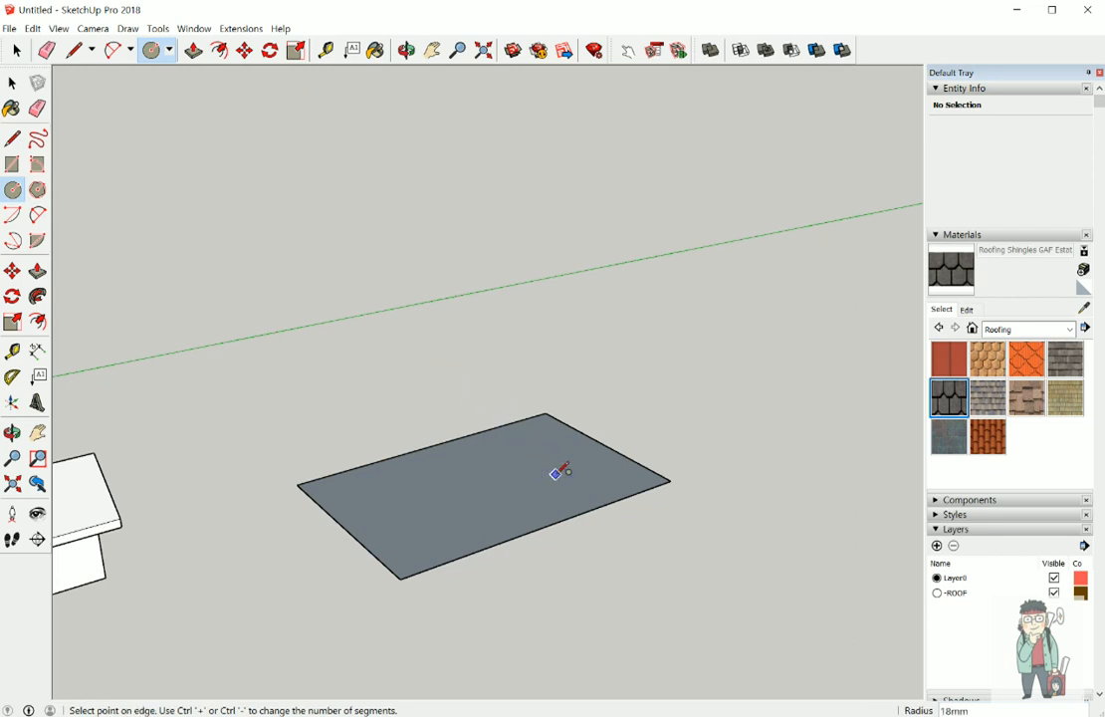
key("Escape")
left_click(605, 444)
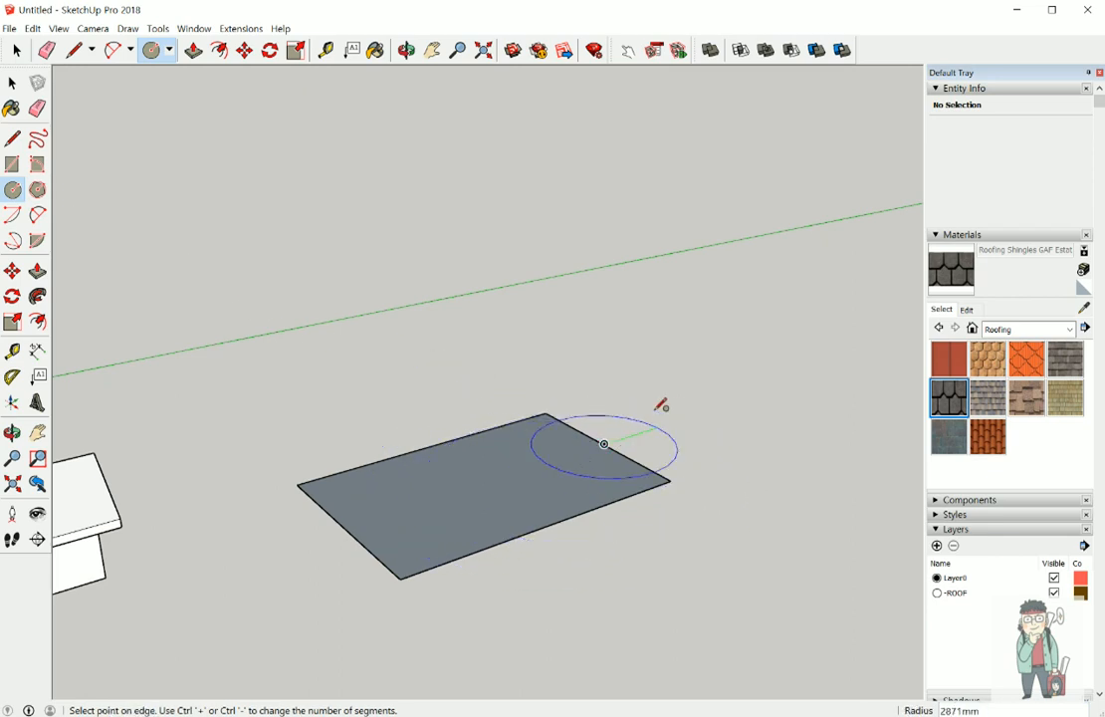
left_click(703, 388)
key("space")
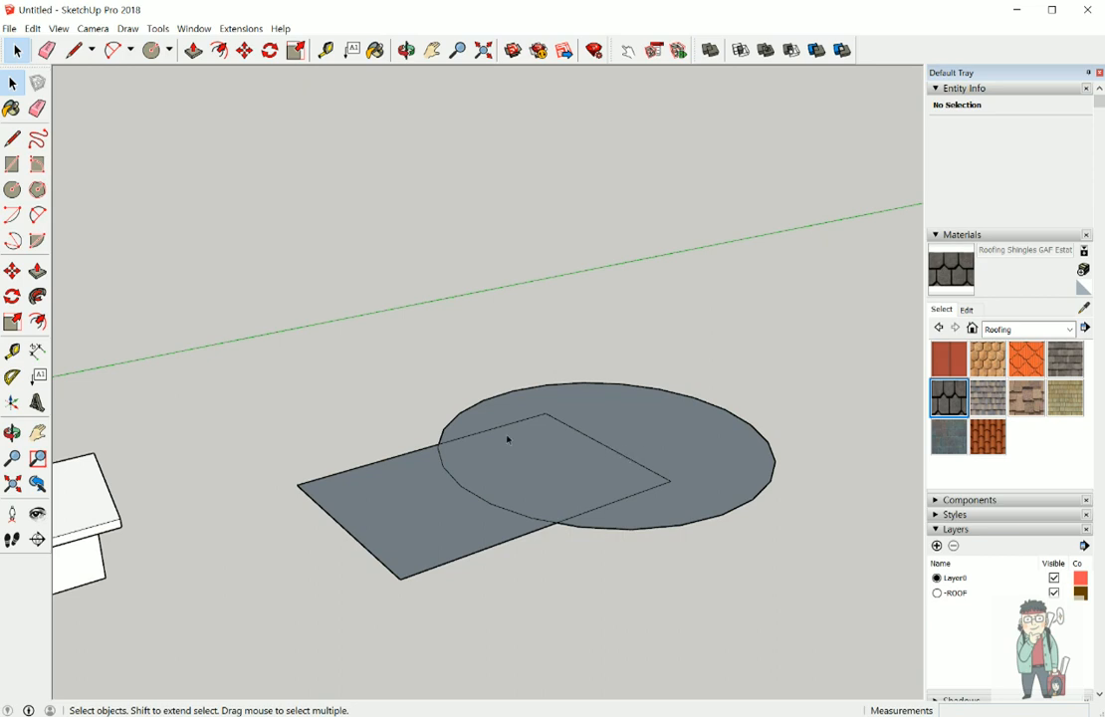
Step: Erase the inner edges where the circle and rectangle overlap to merge them into one keyhole-shaped face
left_click(37, 108)
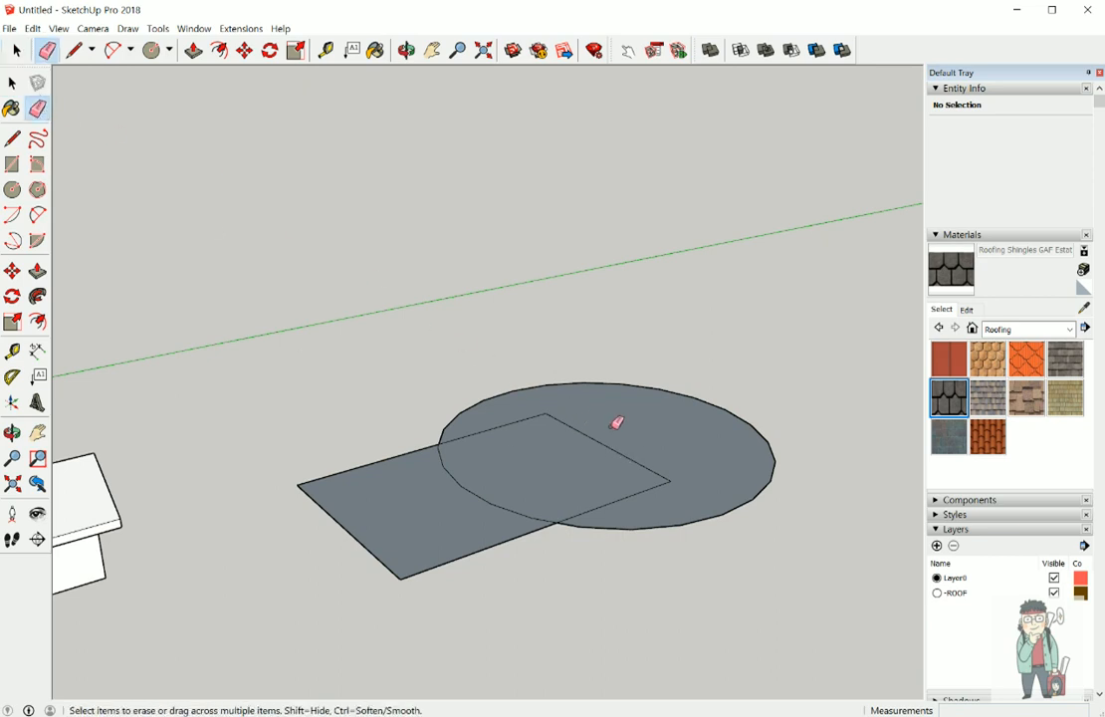
left_click_drag(611, 428, 472, 496)
left_click_drag(519, 420, 656, 512)
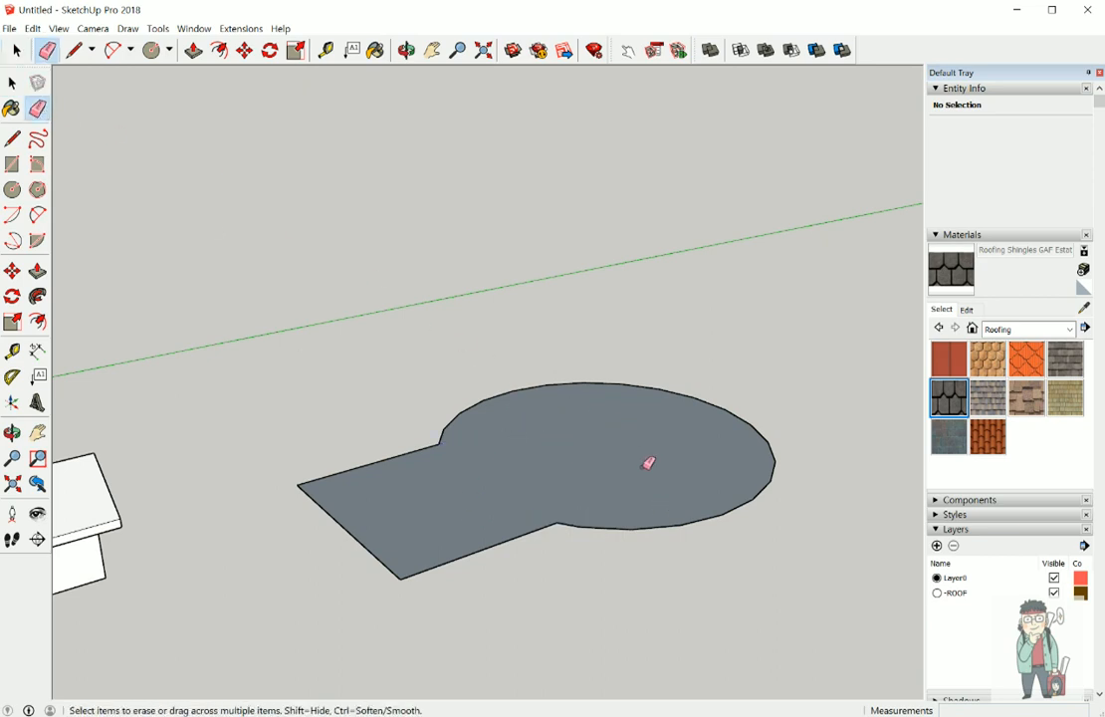
Step: Push/Pull the keyhole-shaped face up about 1800 mm into a solid block
key("space")
left_click(529, 389)
key("p")
left_click(589, 466)
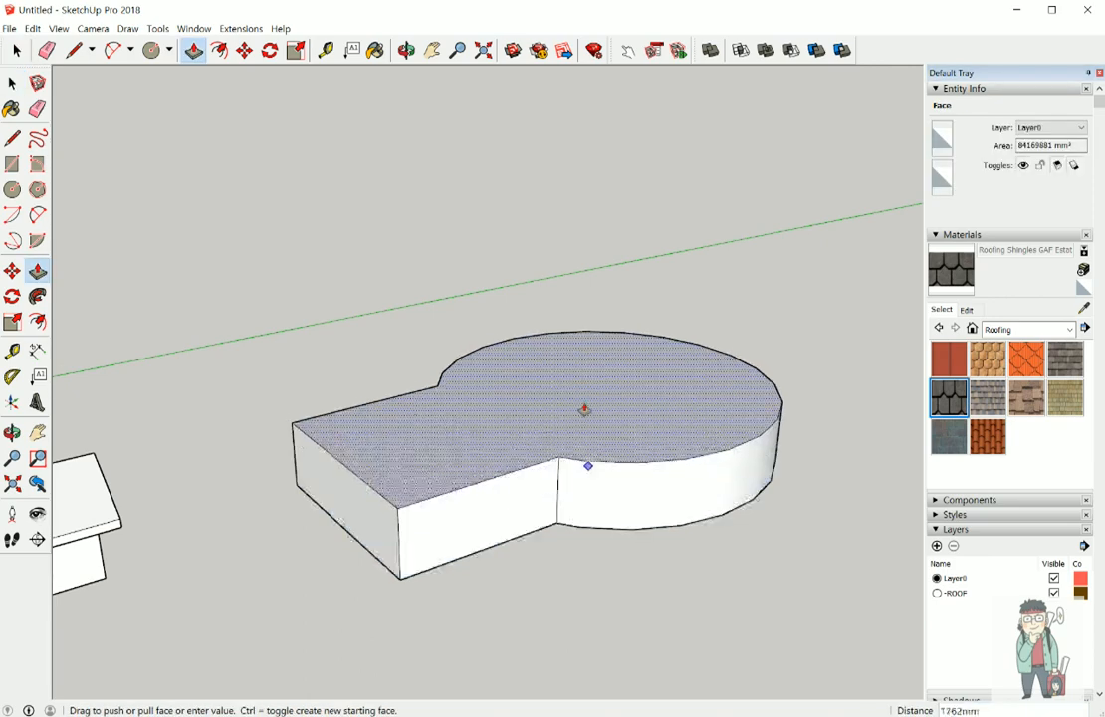
left_click(585, 409)
key("space")
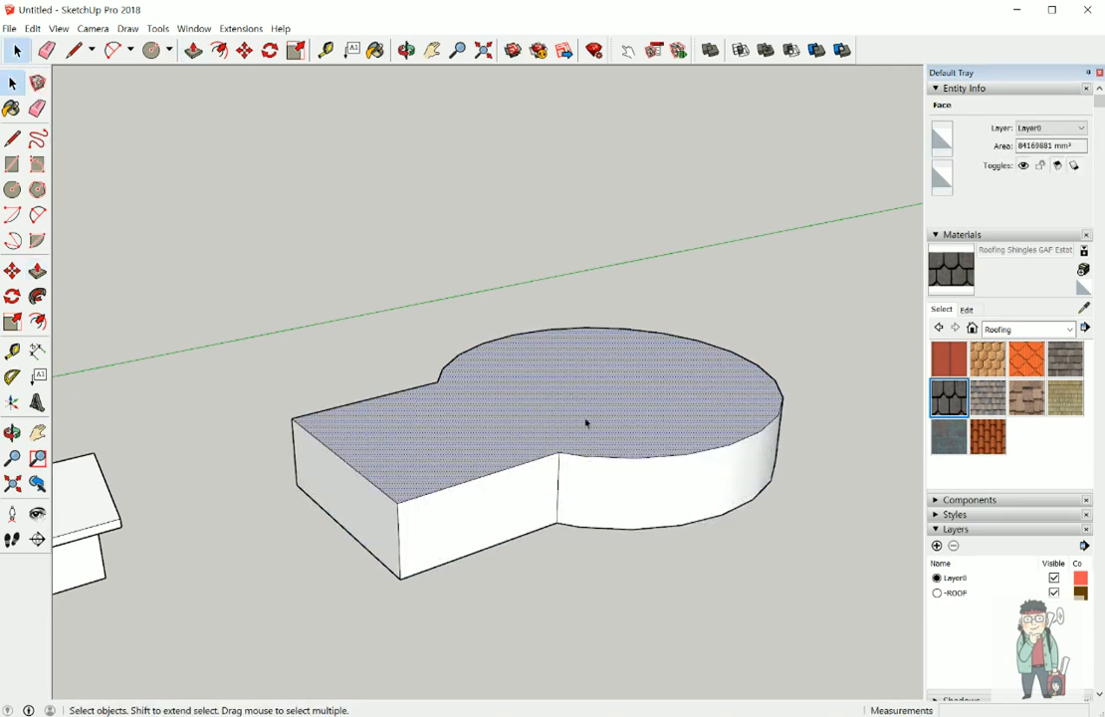
Step: Create a hipped roof on the block with slope 30, eaves fascia 200 mm, eaves soffit 400 mm, type Vertical+Horizontal and no layer or materials
left_click(240, 29)
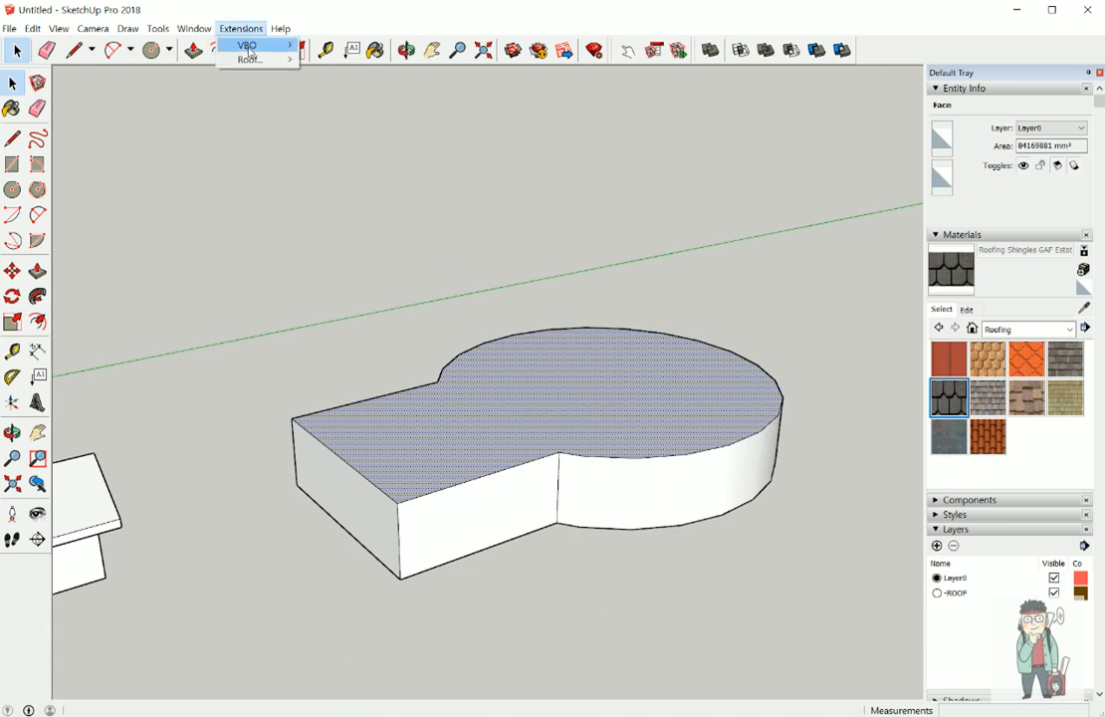
mouse_move(249, 58)
left_click(317, 58)
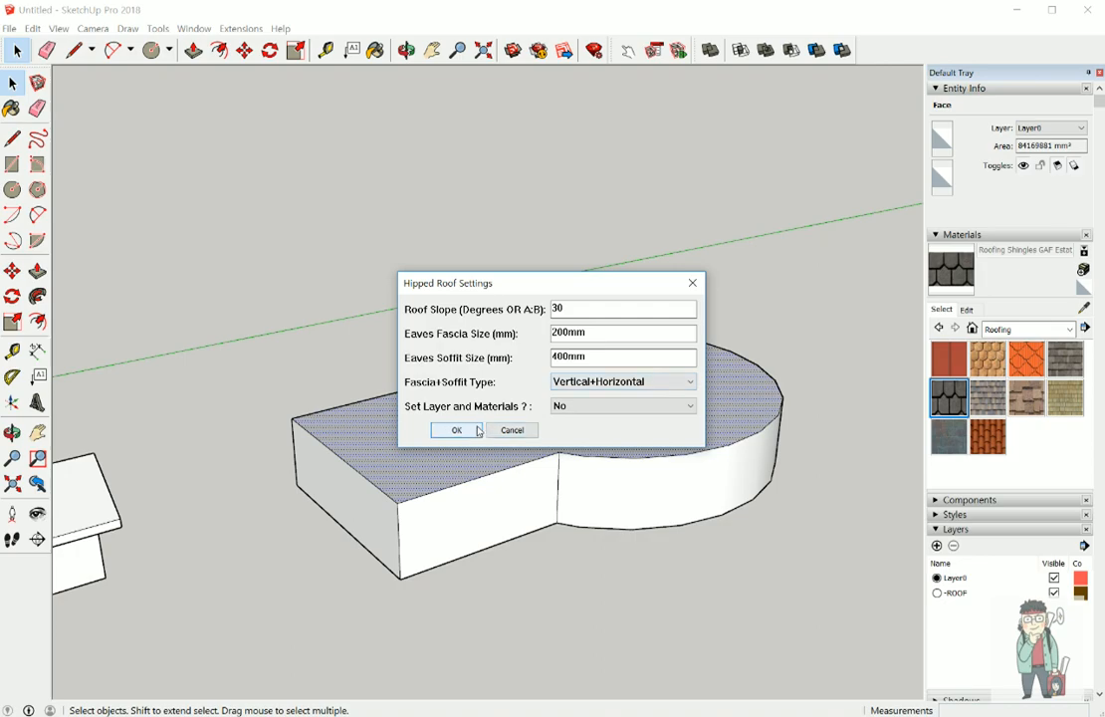
left_click(478, 431)
Step: Examine the hipped roof over the round and straight parts of the block from several sides, alongside the sample houses
middle_click_drag(646, 369, 570, 247)
middle_click_drag(451, 328, 545, 394)
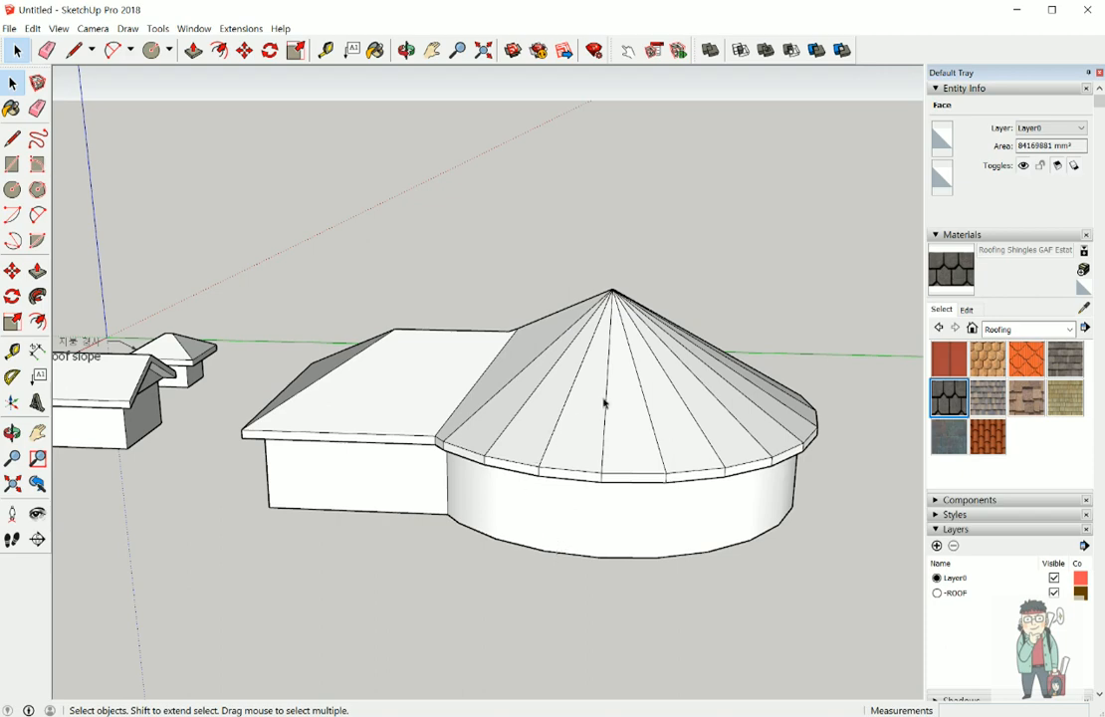
middle_click_drag(604, 401, 552, 464)
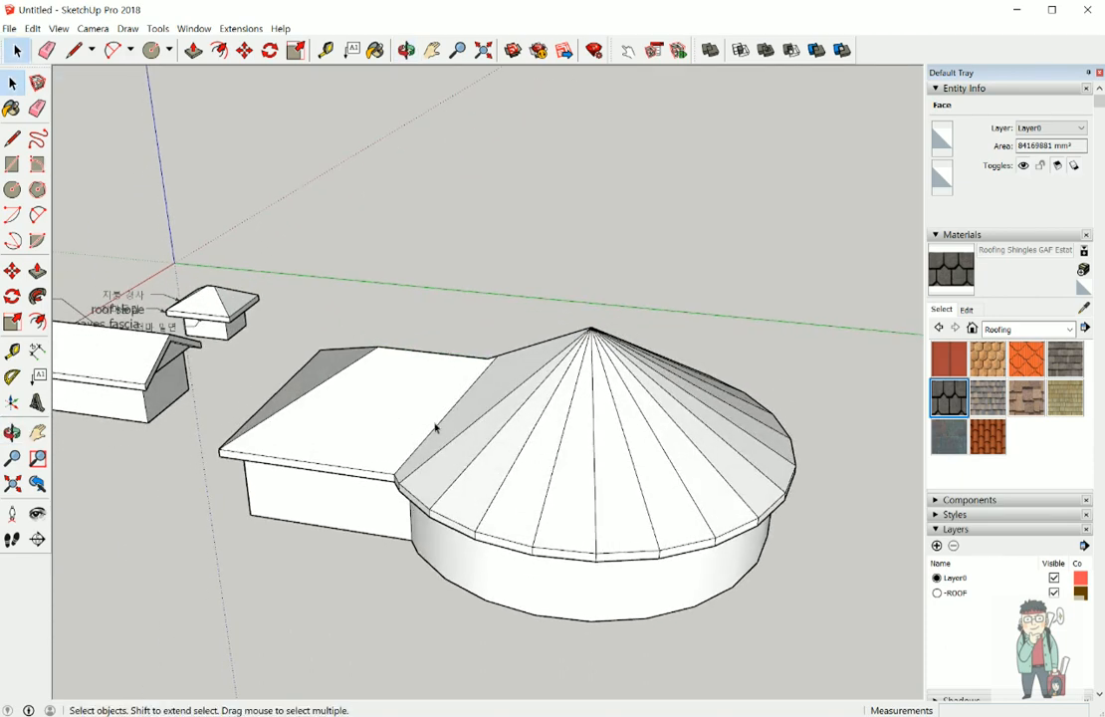
scroll(436, 428, "up", 4)
scroll(445, 426, "down", 5)
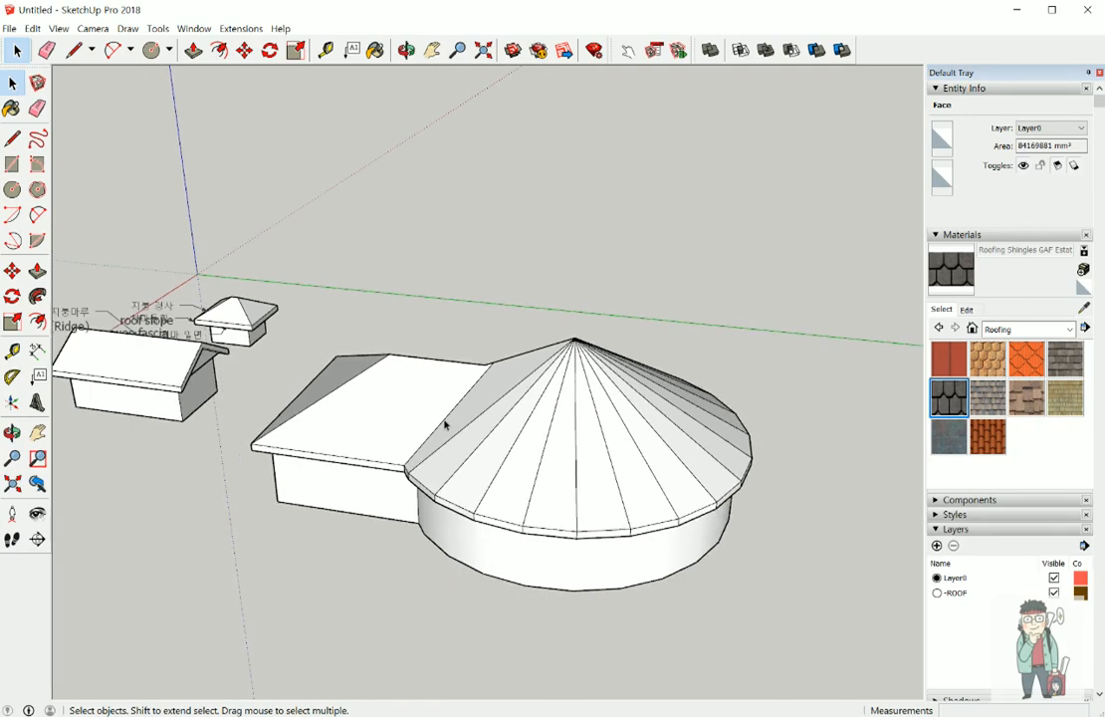
middle_click_drag(352, 409, 799, 375)
middle_click_drag(597, 443, 674, 422)
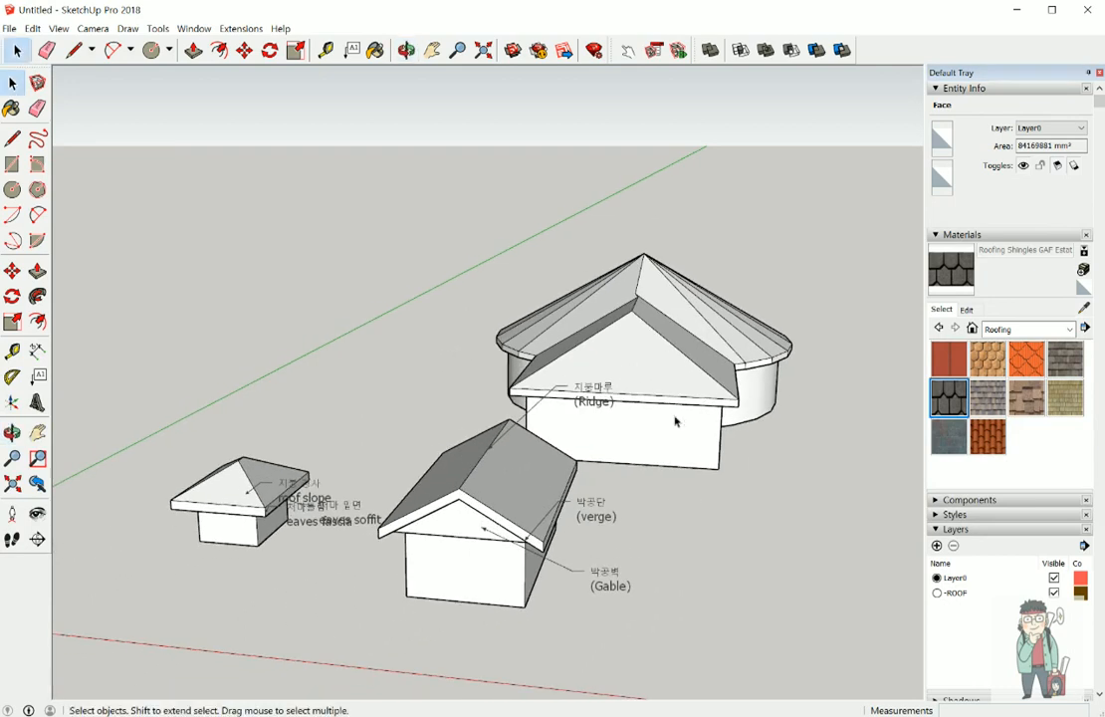